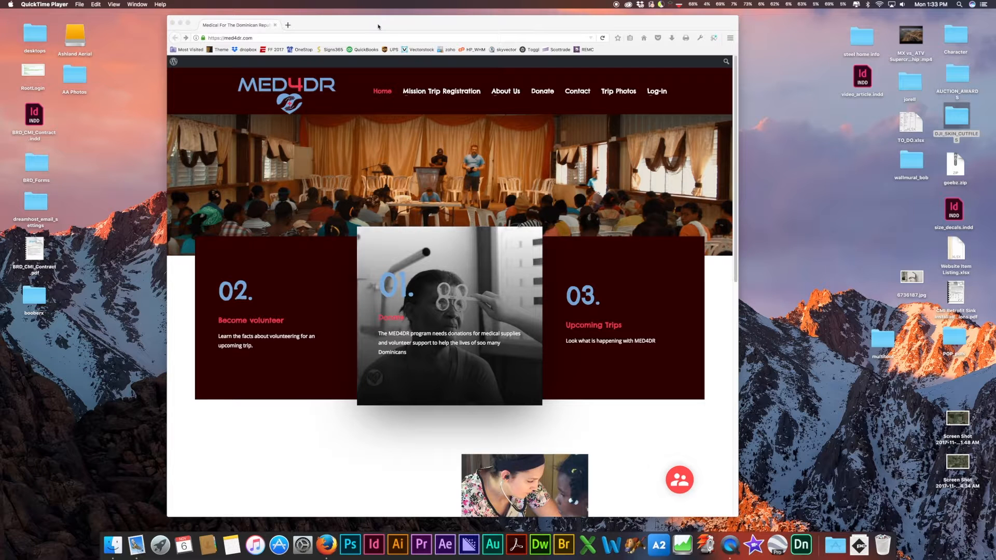
Log in to the med4dr.com WordPress site with the saved username and account password, passing the robot check.
{"action": "left_click_drag", "start_coordinate": [419, 28], "coordinate": [402, 28]}
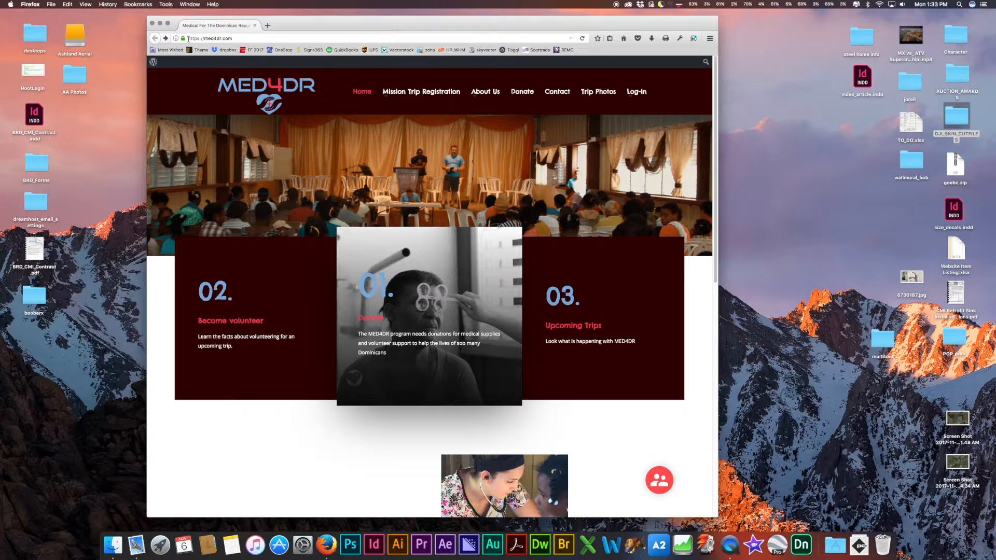
{"action": "left_click", "coordinate": [243, 38]}
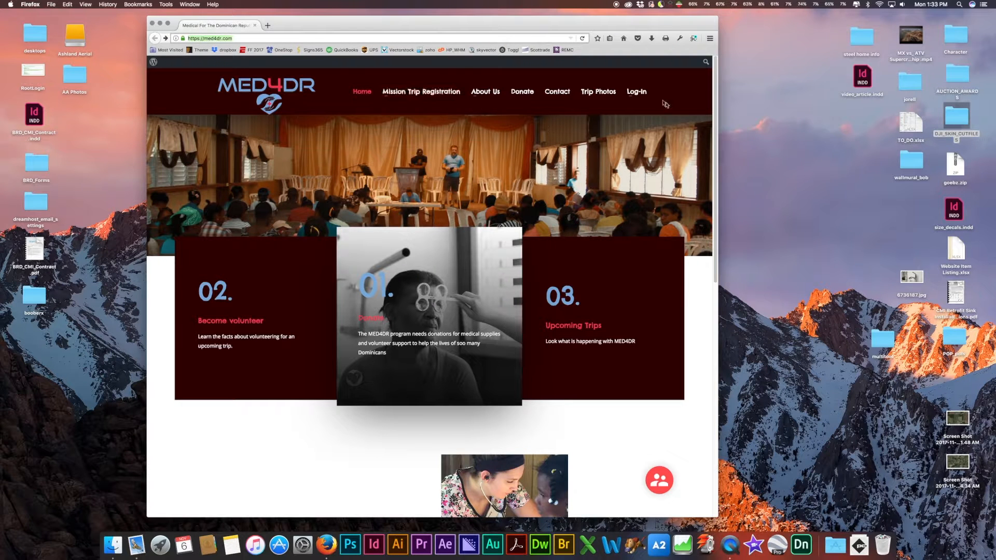
{"action": "left_click", "coordinate": [637, 92]}
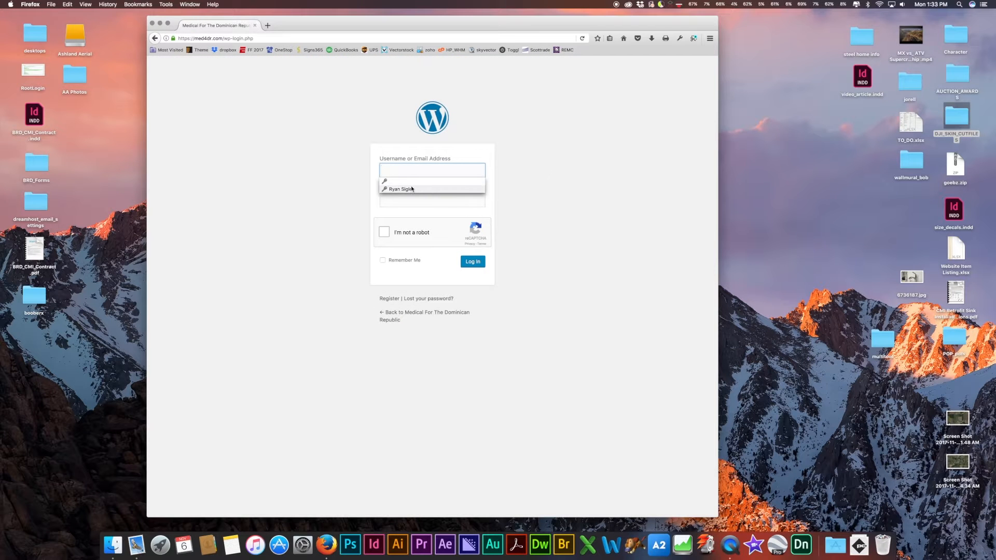
{"action": "left_click", "coordinate": [411, 191]}
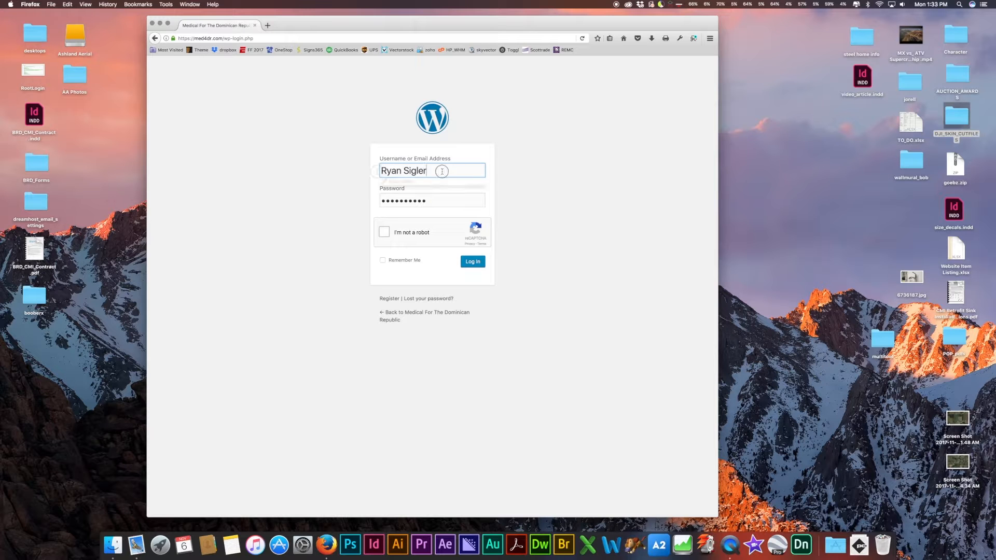
{"action": "left_click_drag", "start_coordinate": [446, 171], "coordinate": [314, 172]}
{"action": "left_click", "coordinate": [384, 233]}
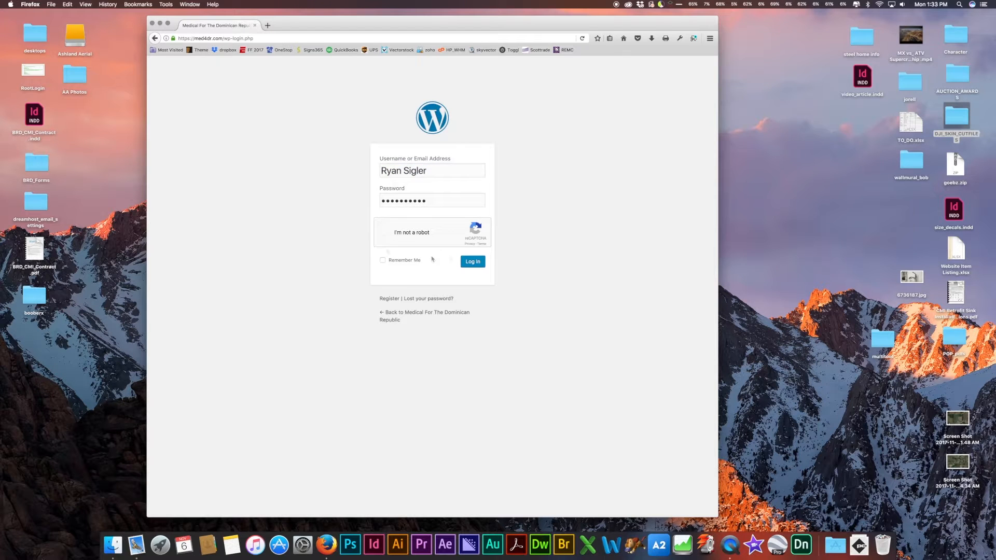
{"action": "left_click", "coordinate": [474, 263]}
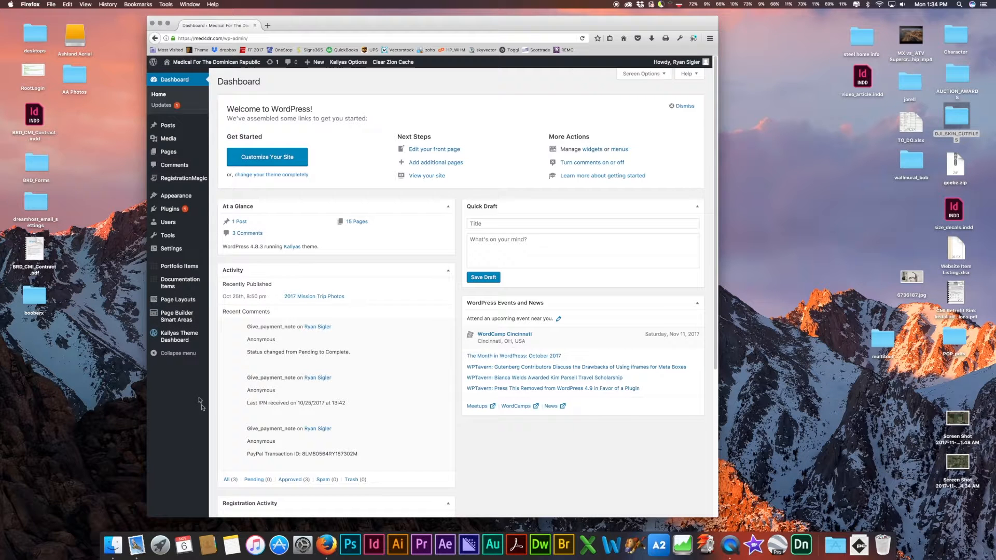
Go from the dashboard to the site's home page, open it in the page builder and close the Magic Panel Styler.
{"action": "mouse_move", "coordinate": [179, 184]}
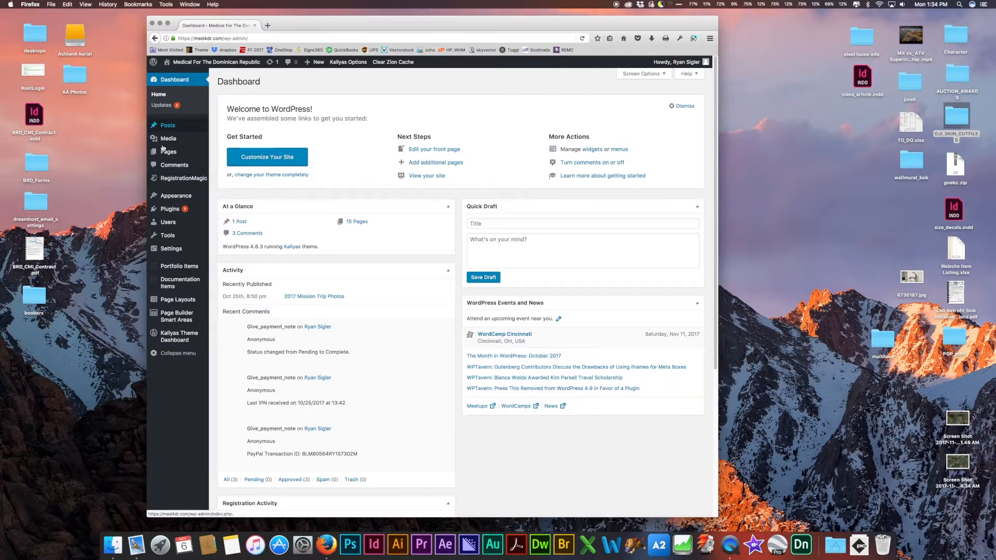
{"action": "mouse_move", "coordinate": [183, 63]}
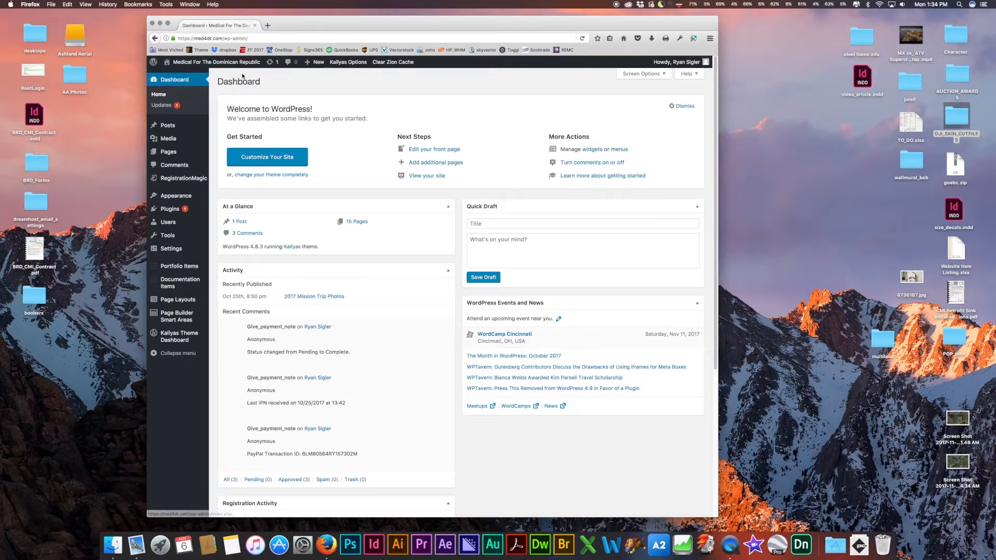
{"action": "left_click_drag", "start_coordinate": [317, 30], "coordinate": [314, 29]}
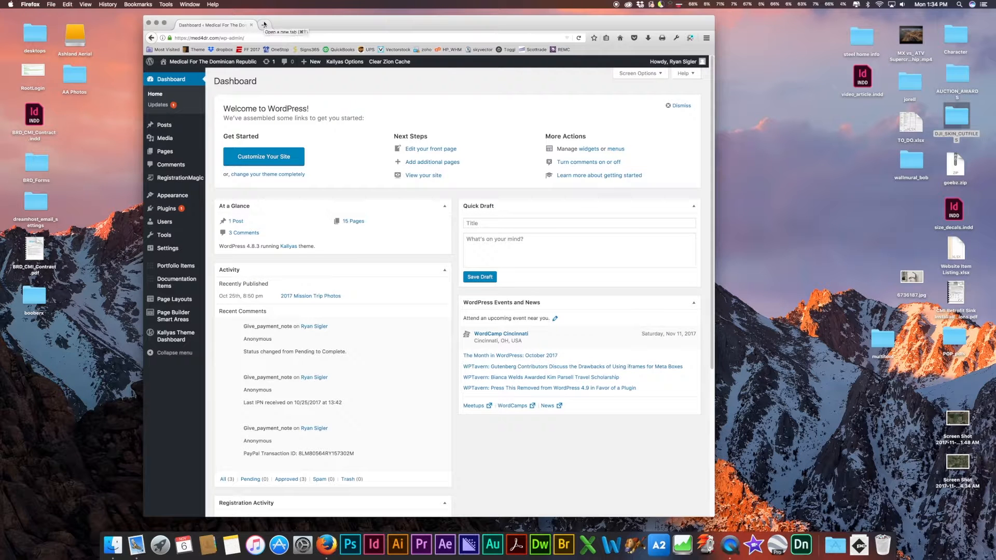
{"action": "left_click_drag", "start_coordinate": [320, 30], "coordinate": [317, 29]}
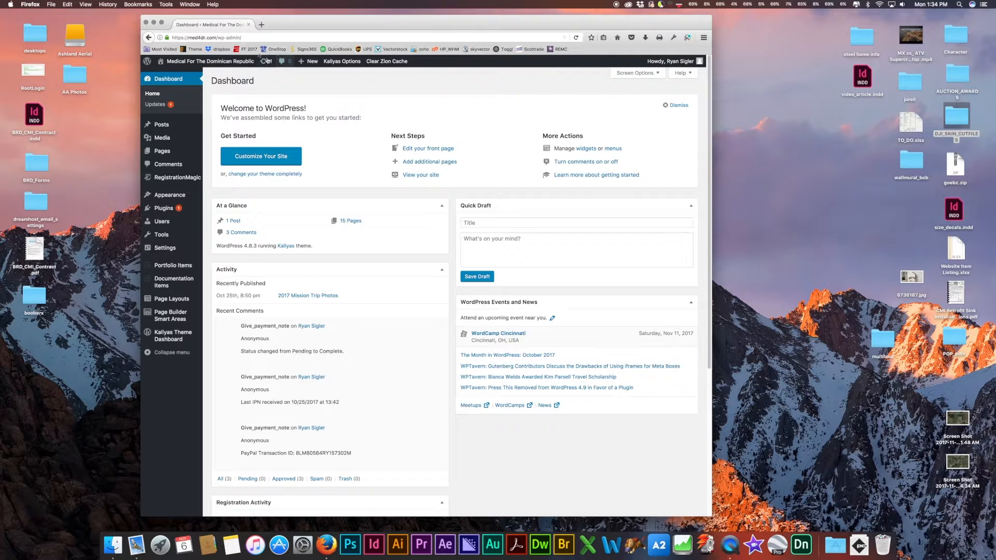
{"action": "mouse_move", "coordinate": [204, 62]}
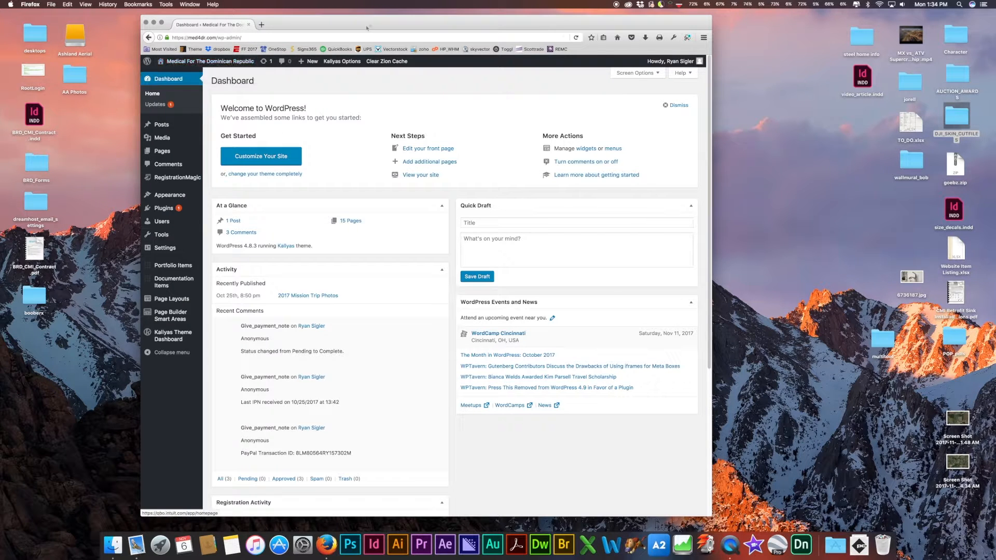
{"action": "left_click", "coordinate": [169, 76]}
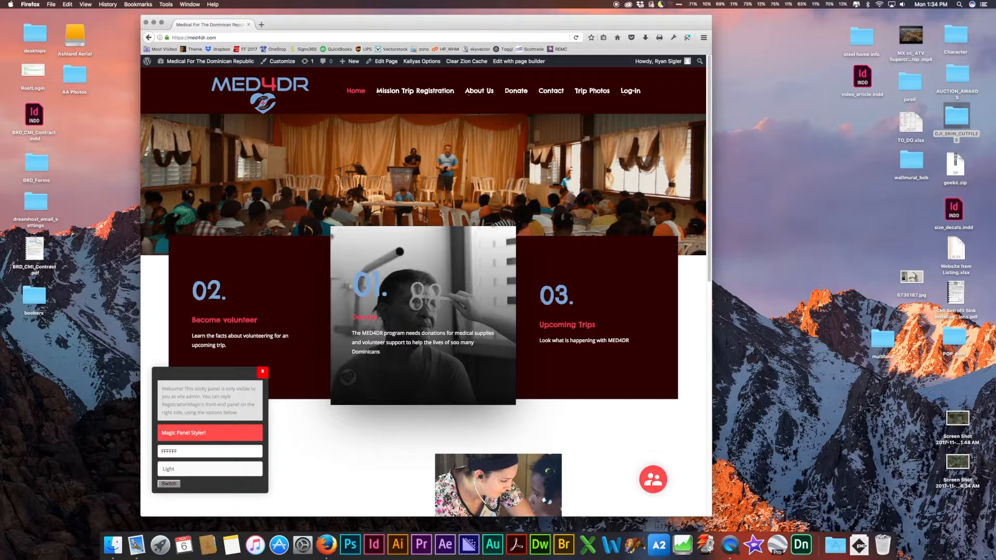
{"action": "left_click", "coordinate": [508, 63]}
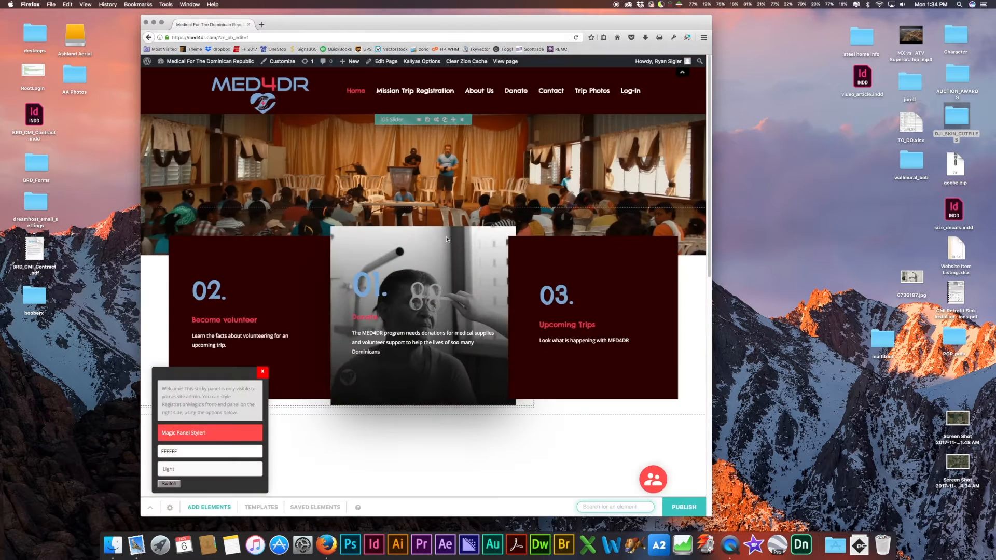
{"action": "left_click", "coordinate": [263, 372]}
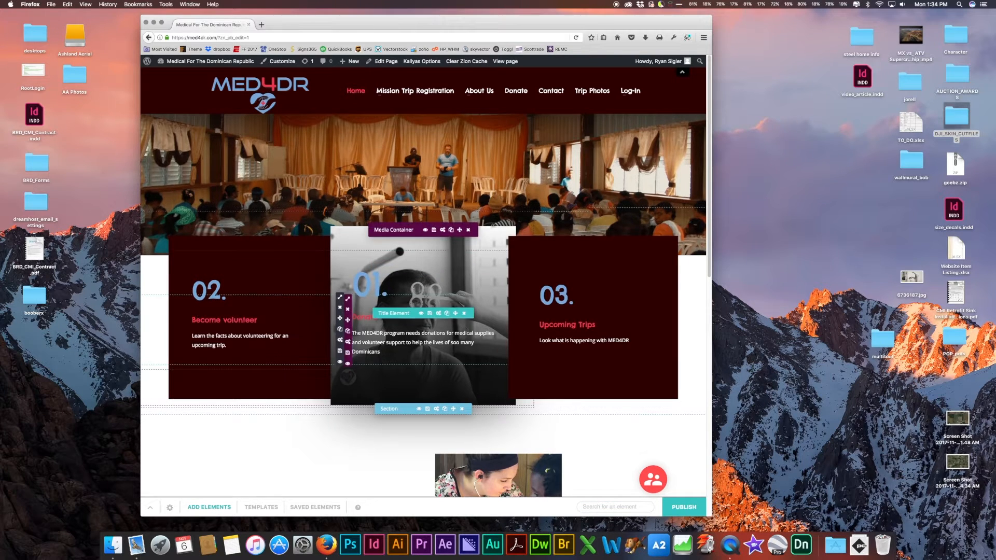
Look over the home page's editable sections and elements, from the header slider down to the Upcoming Events area.
{"action": "scroll", "coordinate": [468, 334], "scroll_direction": "down", "scroll_amount": 1}
{"action": "scroll", "coordinate": [450, 263], "scroll_direction": "up", "scroll_amount": 1}
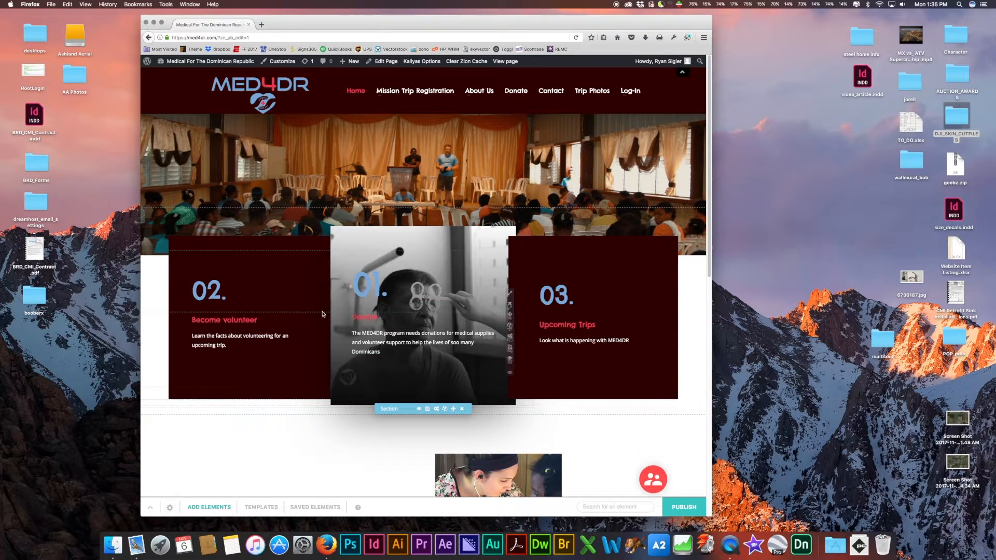
{"action": "scroll", "coordinate": [445, 343], "scroll_direction": "down", "scroll_amount": 4}
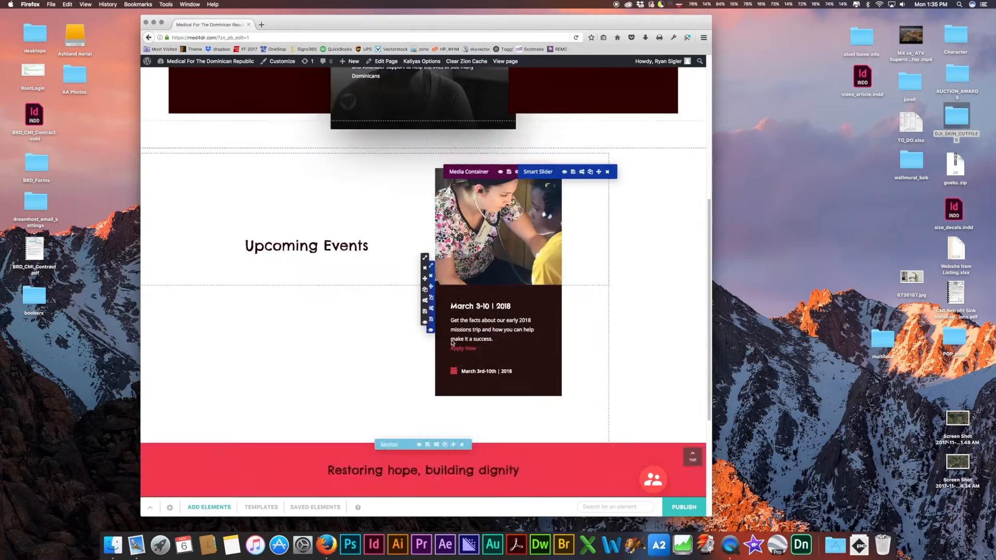
{"action": "scroll", "coordinate": [445, 343], "scroll_direction": "down", "scroll_amount": 4}
{"action": "scroll", "coordinate": [452, 342], "scroll_direction": "up", "scroll_amount": 4}
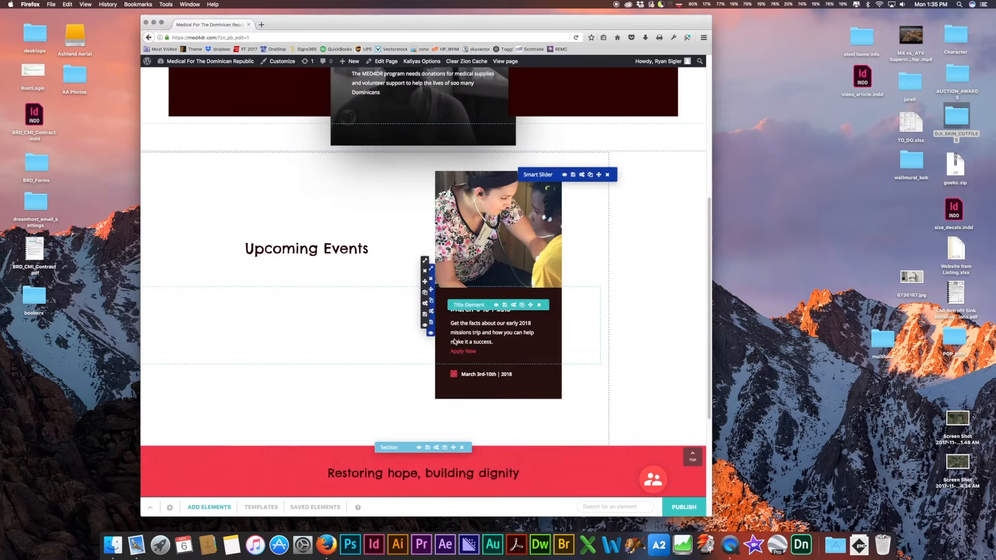
{"action": "scroll", "coordinate": [454, 343], "scroll_direction": "up", "scroll_amount": 5}
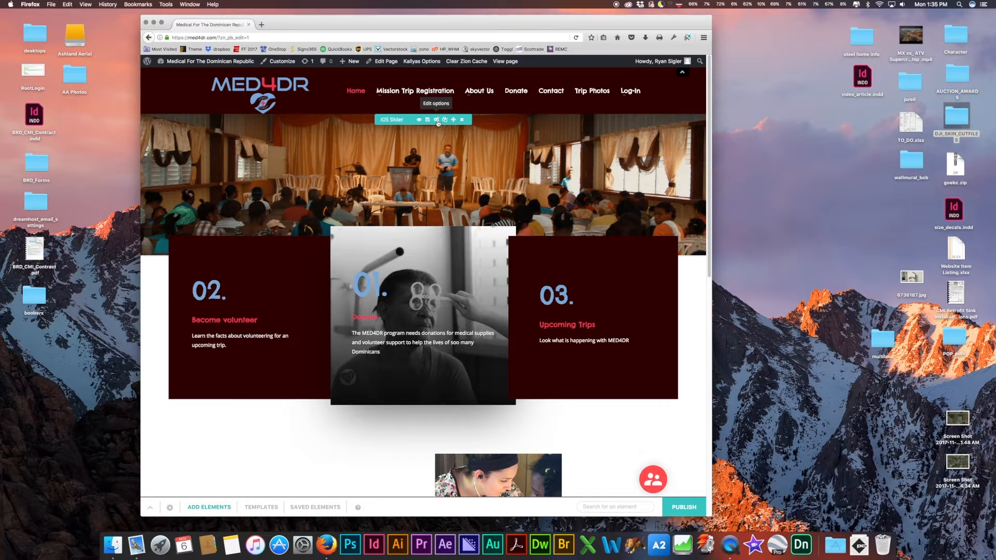
Open the header iOS Slider's options and go through the general and style settings to its list of slides.
{"action": "left_click", "coordinate": [438, 121]}
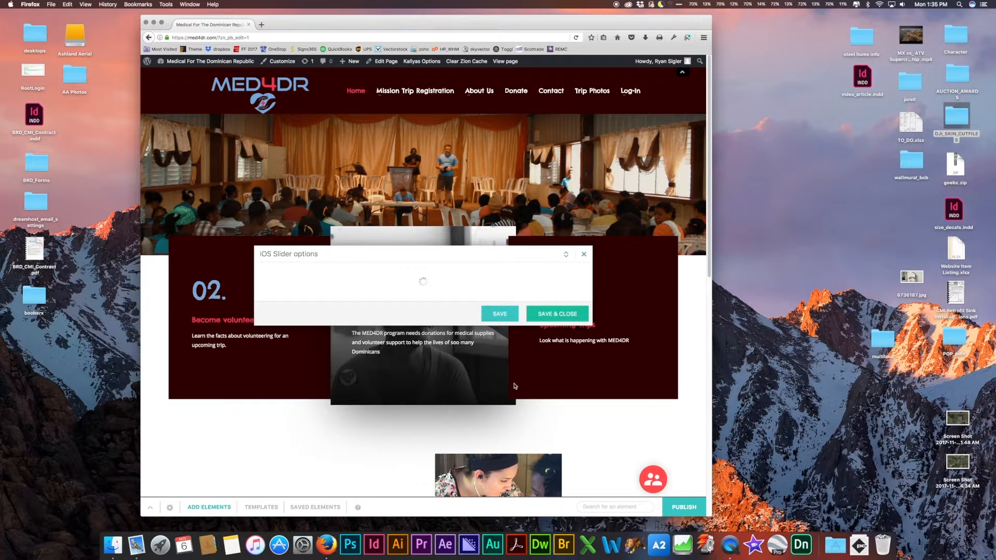
{"action": "scroll", "coordinate": [470, 320], "scroll_direction": "down", "scroll_amount": 5}
{"action": "scroll", "coordinate": [464, 333], "scroll_direction": "up", "scroll_amount": 5}
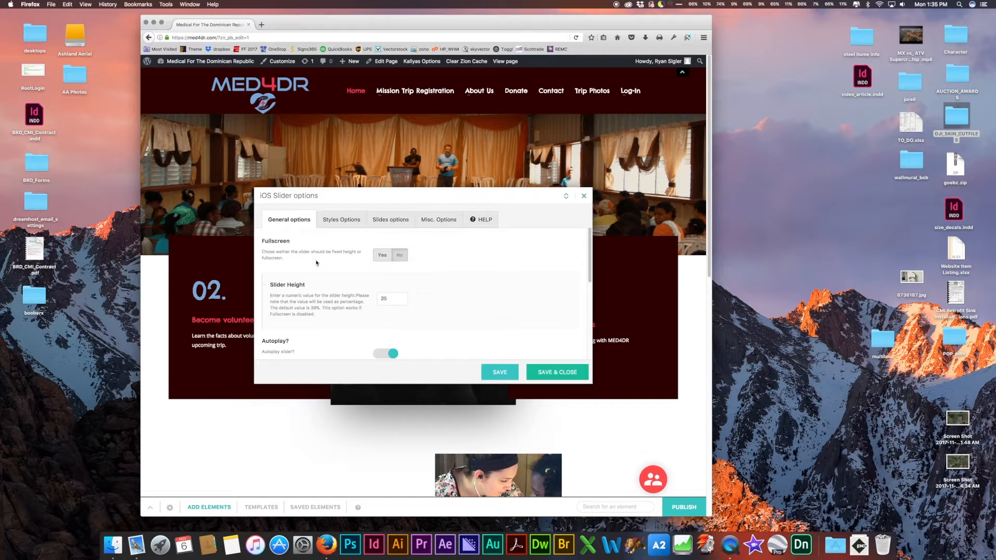
{"action": "scroll", "coordinate": [316, 261], "scroll_direction": "down", "scroll_amount": 4}
{"action": "scroll", "coordinate": [318, 265], "scroll_direction": "up", "scroll_amount": 4}
{"action": "left_click", "coordinate": [345, 219]}
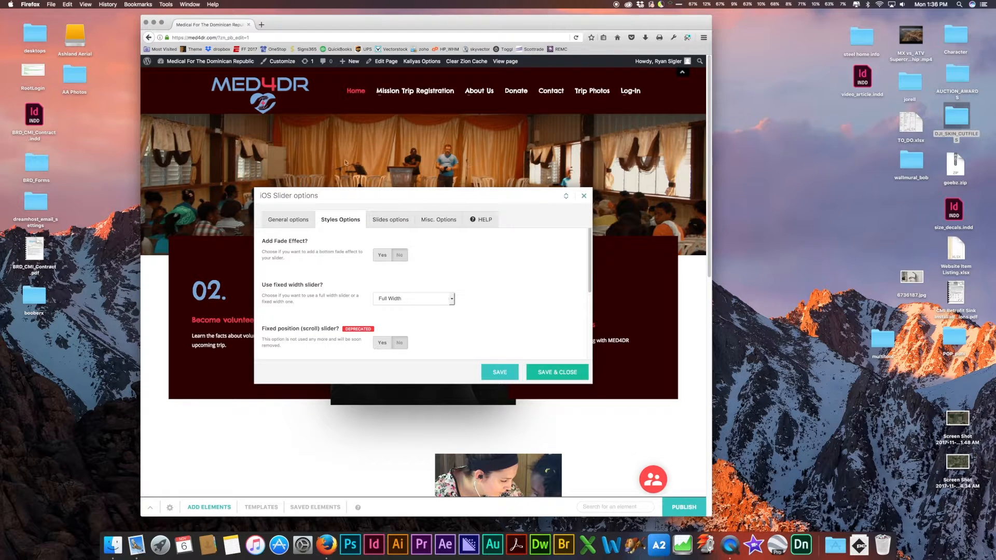
{"action": "left_click", "coordinate": [395, 219]}
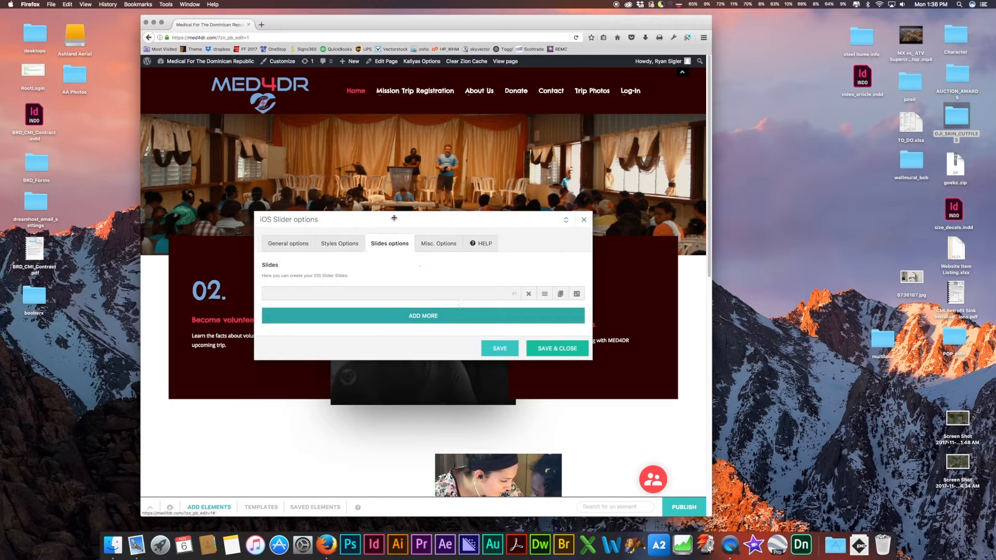
Open the existing slide's element options and review its slide type, image and vertical position settings.
{"action": "left_click", "coordinate": [577, 294]}
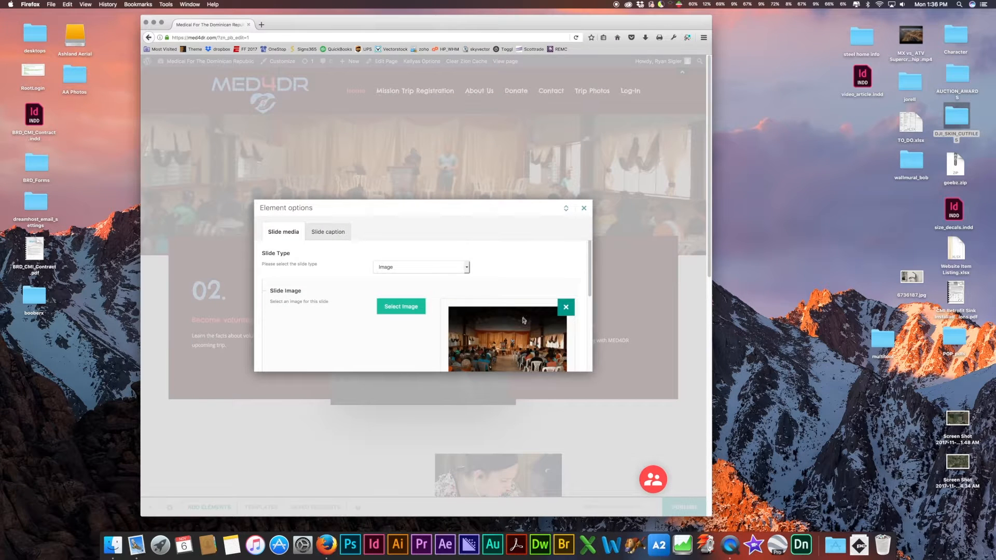
{"action": "scroll", "coordinate": [442, 282], "scroll_direction": "down", "scroll_amount": 3}
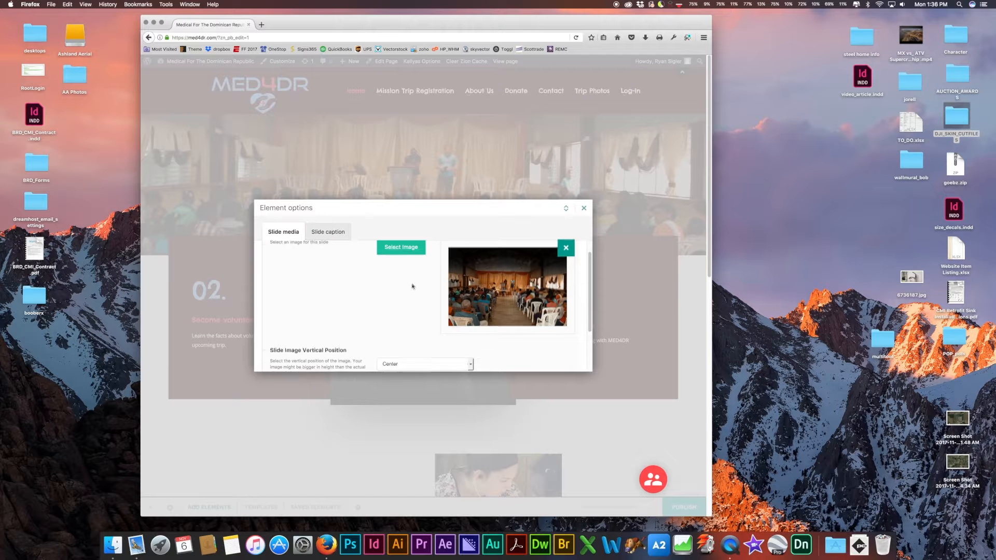
{"action": "scroll", "coordinate": [388, 302], "scroll_direction": "up", "scroll_amount": 1}
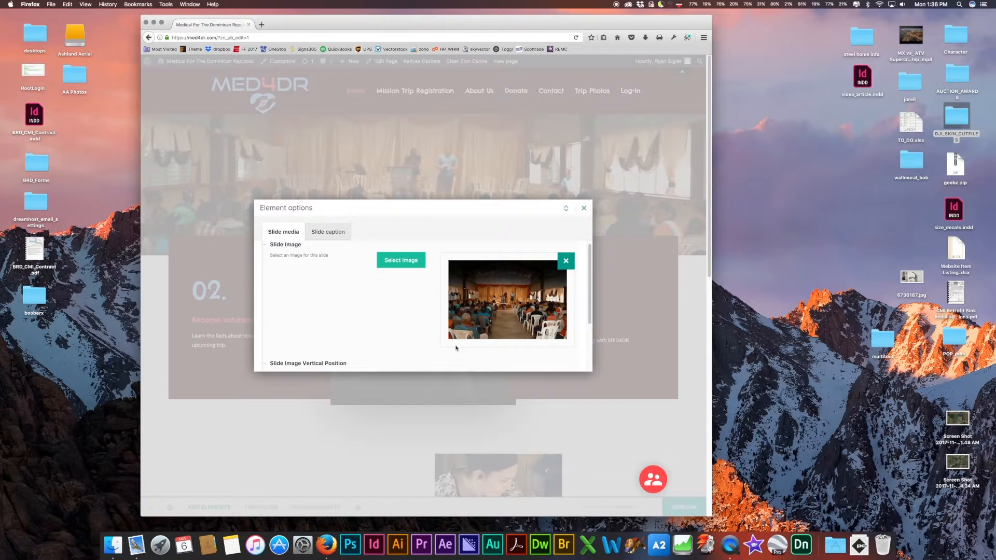
{"action": "scroll", "coordinate": [462, 333], "scroll_direction": "up", "scroll_amount": 2}
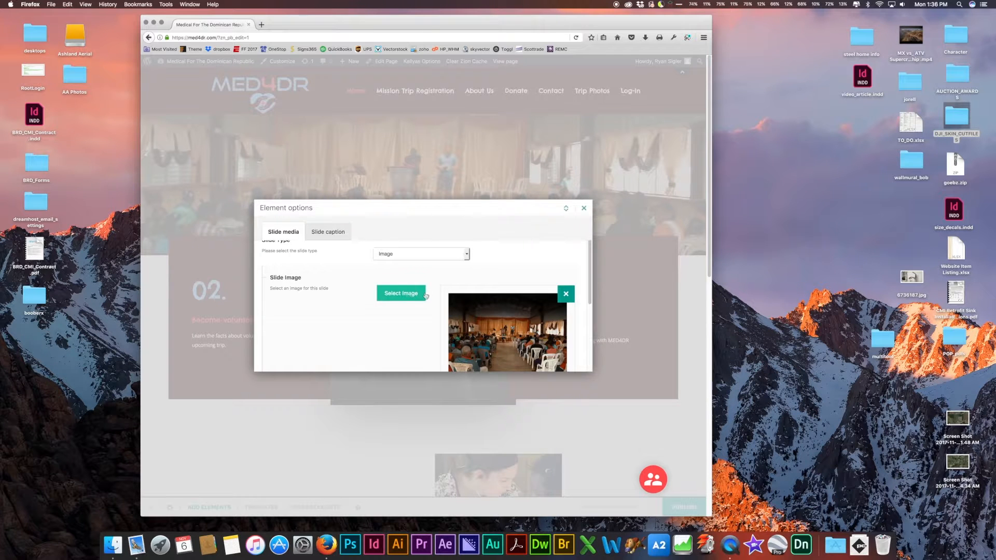
Start selecting a different slide image and browse the pictures in the media library.
{"action": "left_click", "coordinate": [404, 294]}
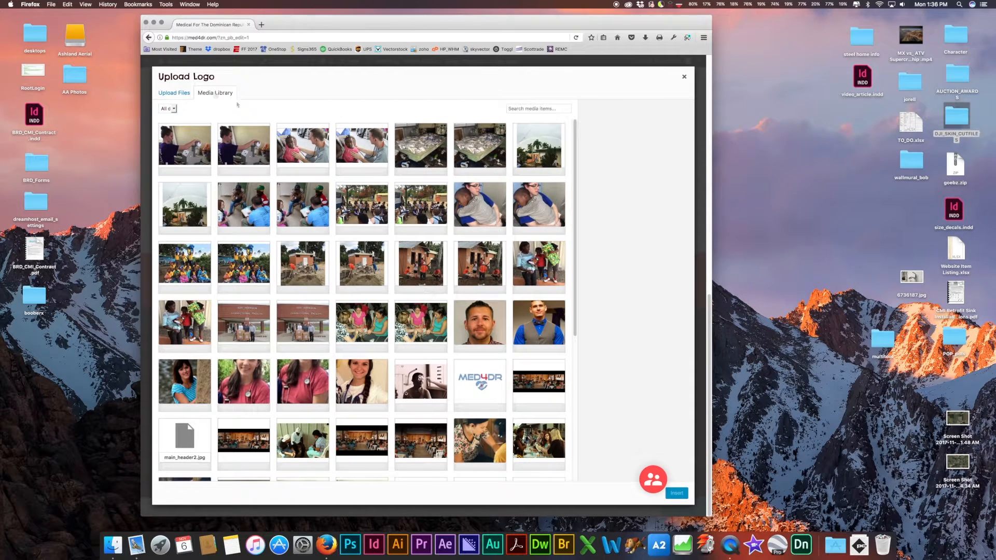
{"action": "scroll", "coordinate": [407, 265], "scroll_direction": "down", "scroll_amount": 5}
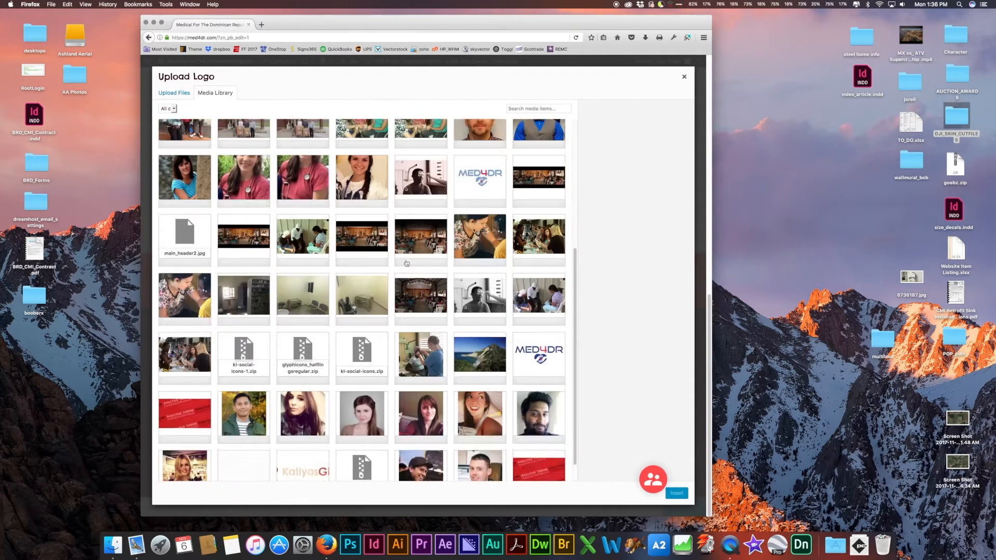
{"action": "scroll", "coordinate": [384, 255], "scroll_direction": "up", "scroll_amount": 5}
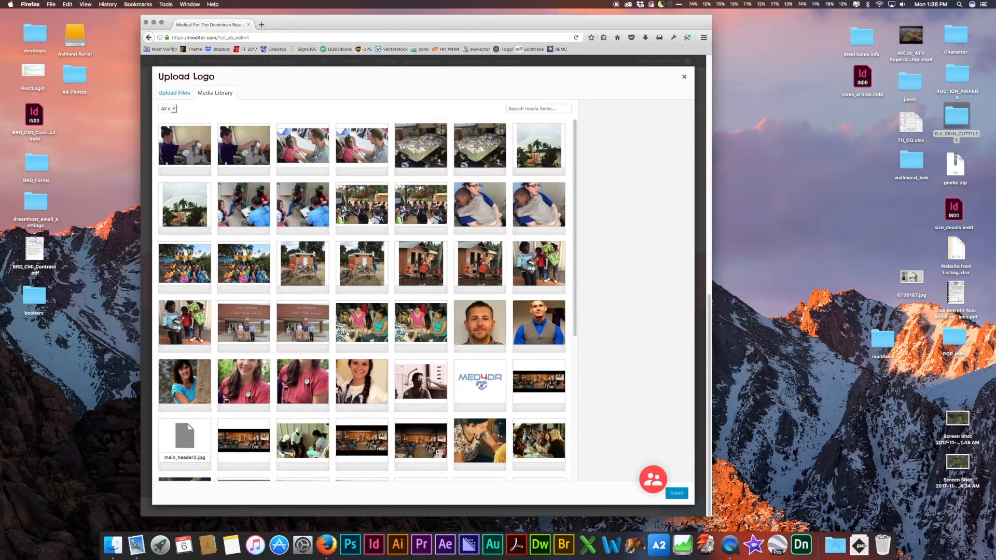
{"action": "left_click", "coordinate": [174, 94]}
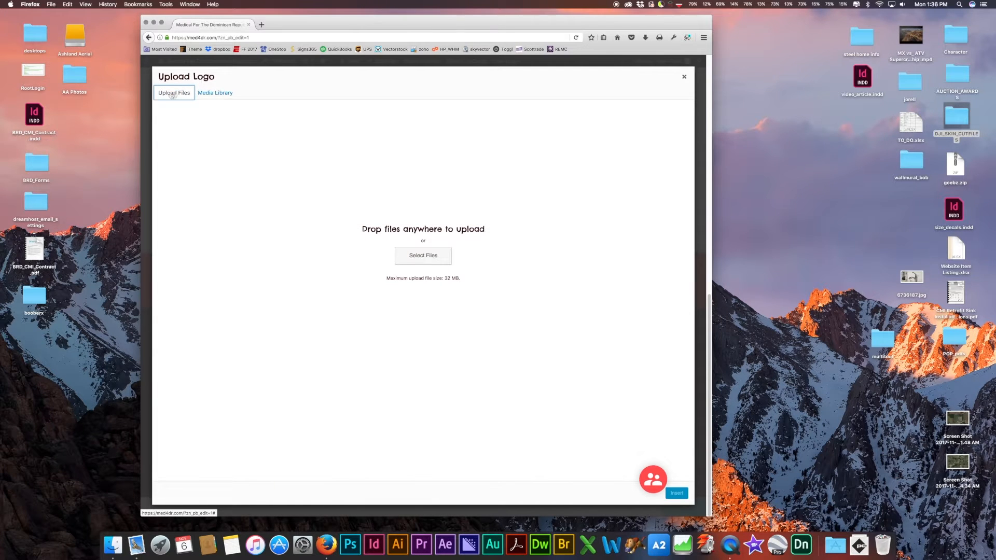
{"action": "left_click", "coordinate": [425, 258]}
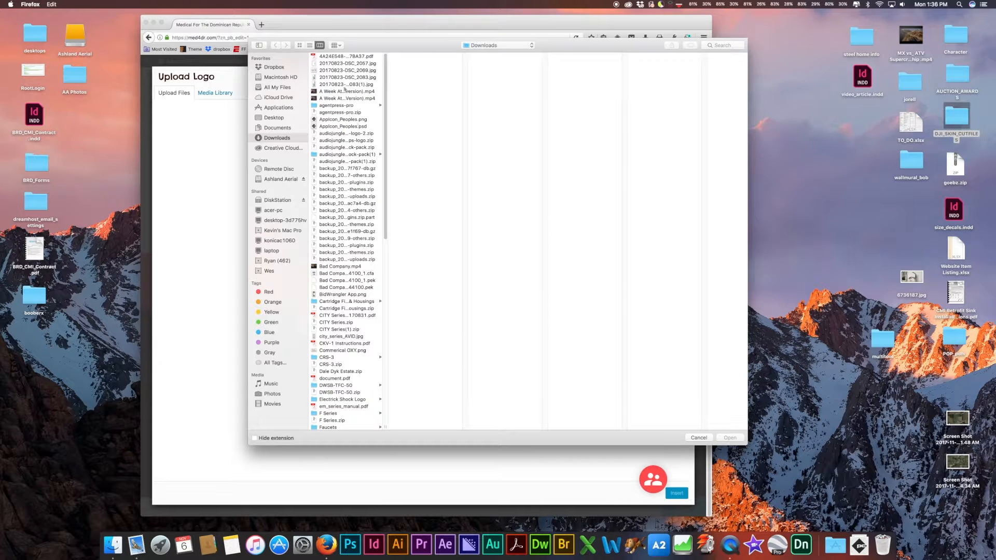
{"action": "left_click", "coordinate": [354, 92]}
{"action": "left_click", "coordinate": [351, 84]}
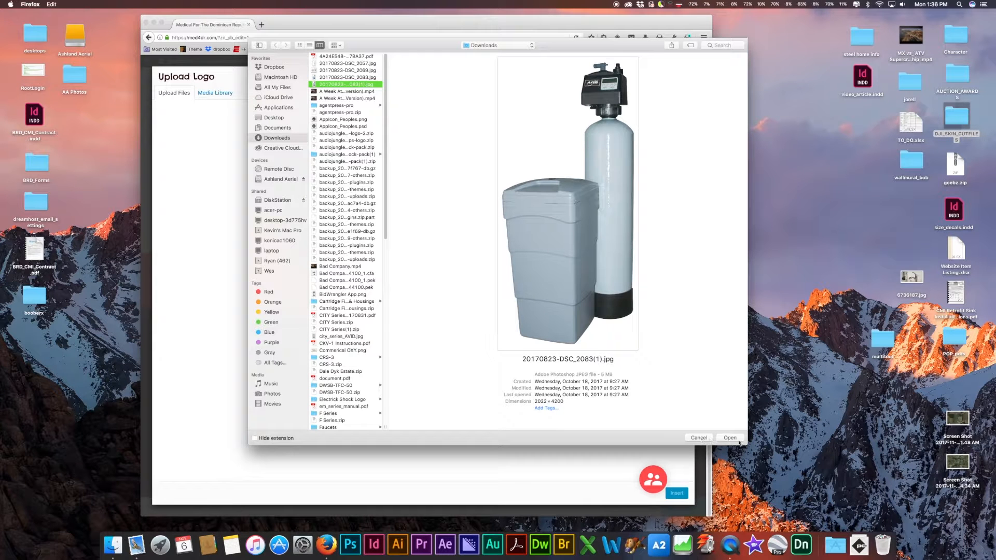
{"action": "left_click", "coordinate": [700, 439]}
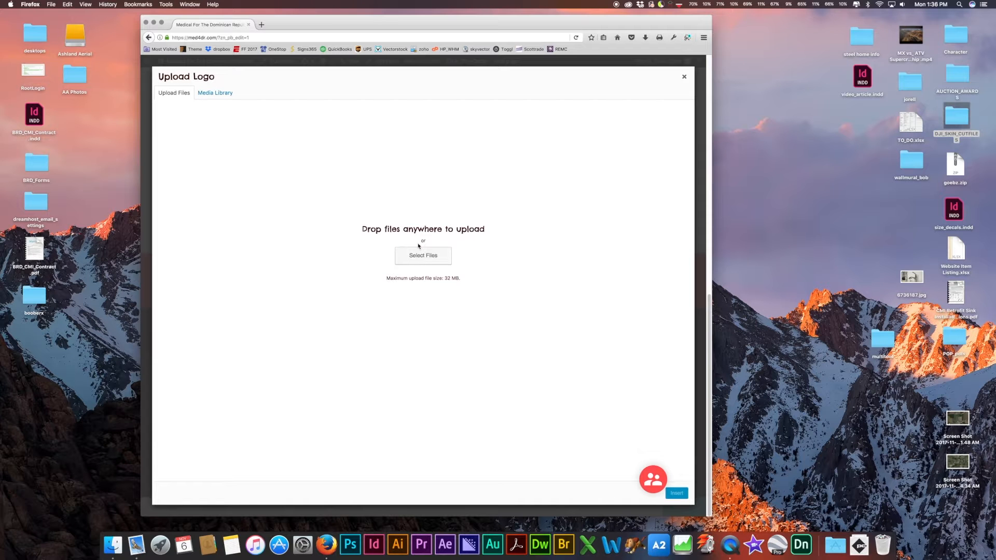
Browse the media library for a picture to use as the header slide's image.
{"action": "left_click", "coordinate": [220, 94]}
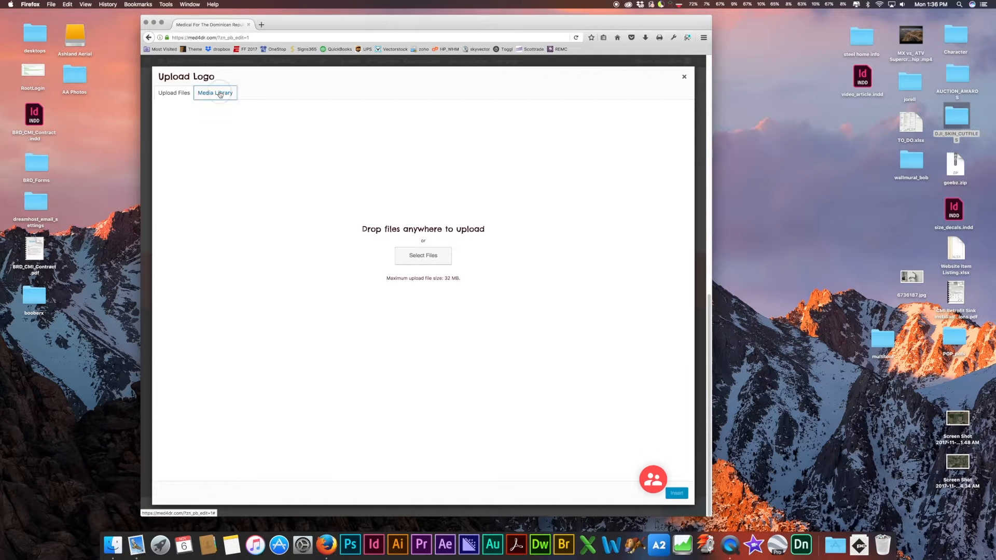
{"action": "scroll", "coordinate": [576, 302], "scroll_direction": "down", "scroll_amount": 5}
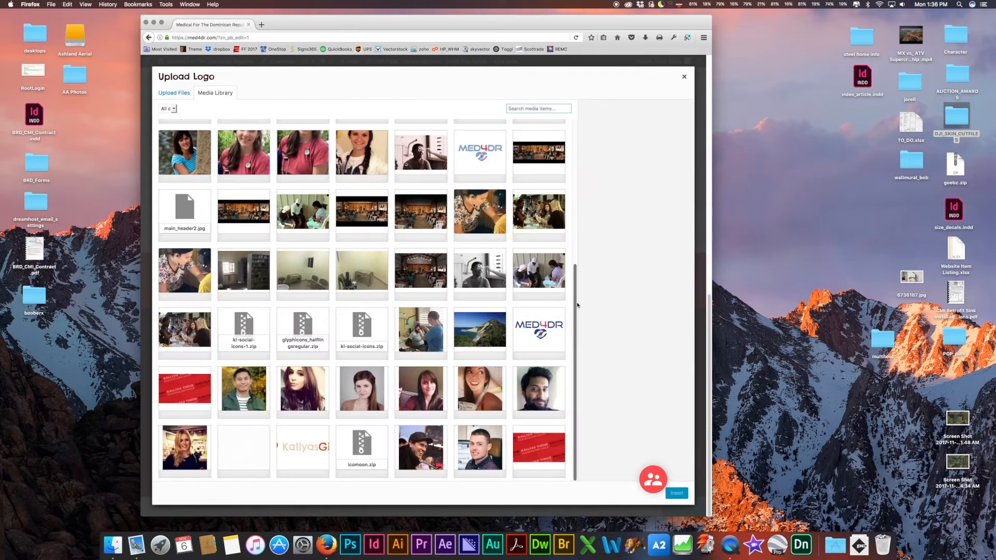
{"action": "scroll", "coordinate": [452, 326], "scroll_direction": "up", "scroll_amount": 5}
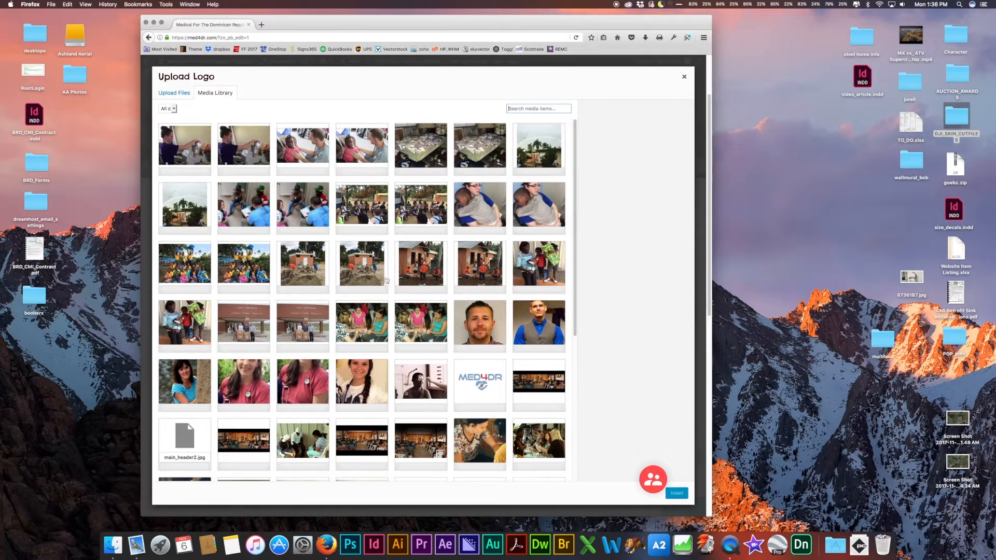
Move the browser window clear of the desktop files and try adding desktop images to the media library.
{"action": "left_click_drag", "start_coordinate": [588, 27], "coordinate": [554, 24]}
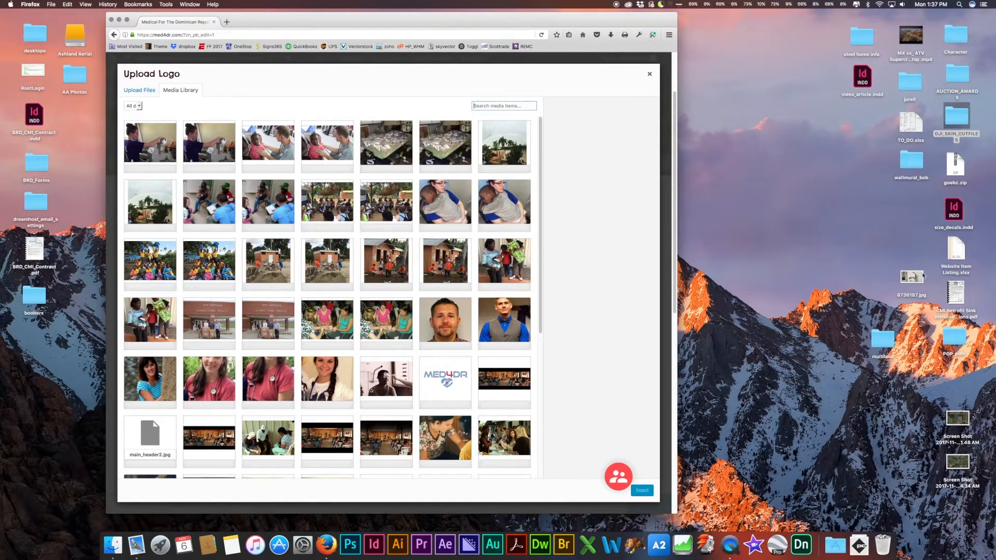
{"action": "left_click_drag", "start_coordinate": [912, 278], "coordinate": [535, 231]}
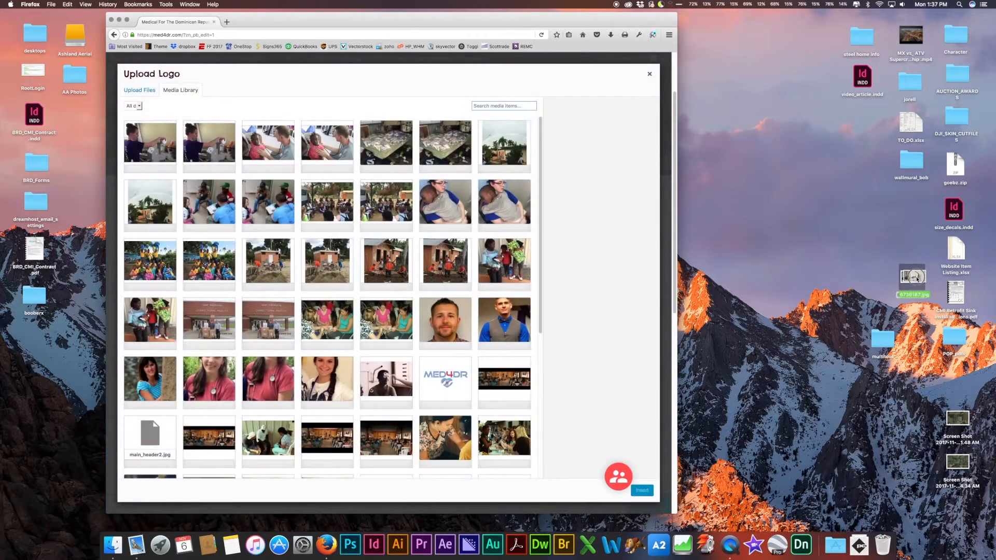
{"action": "left_click_drag", "start_coordinate": [934, 365], "coordinate": [976, 470]}
{"action": "left_click_drag", "start_coordinate": [966, 415], "coordinate": [486, 300]}
{"action": "double_click", "coordinate": [881, 337]}
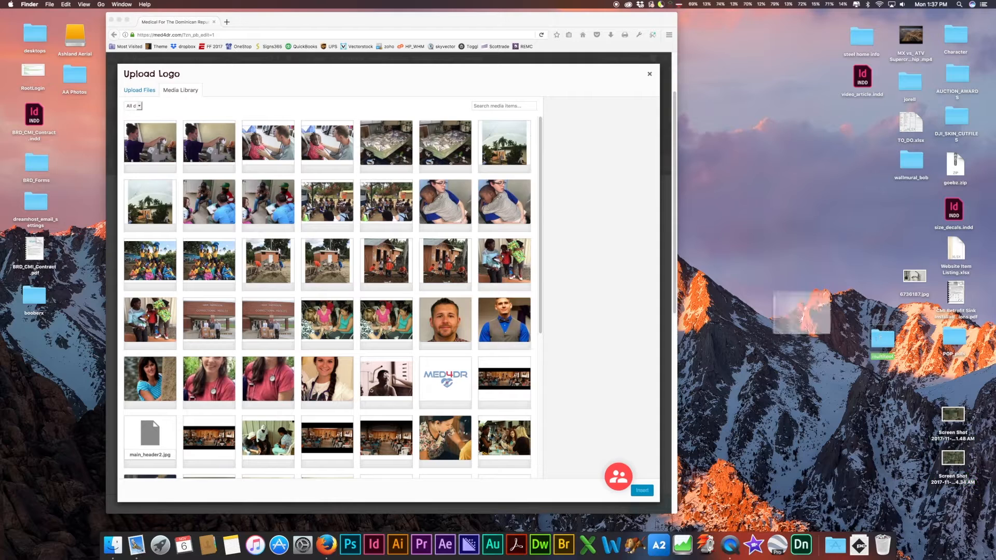
{"action": "left_click_drag", "start_coordinate": [267, 163], "coordinate": [92, 54]}
{"action": "left_click", "coordinate": [61, 45]}
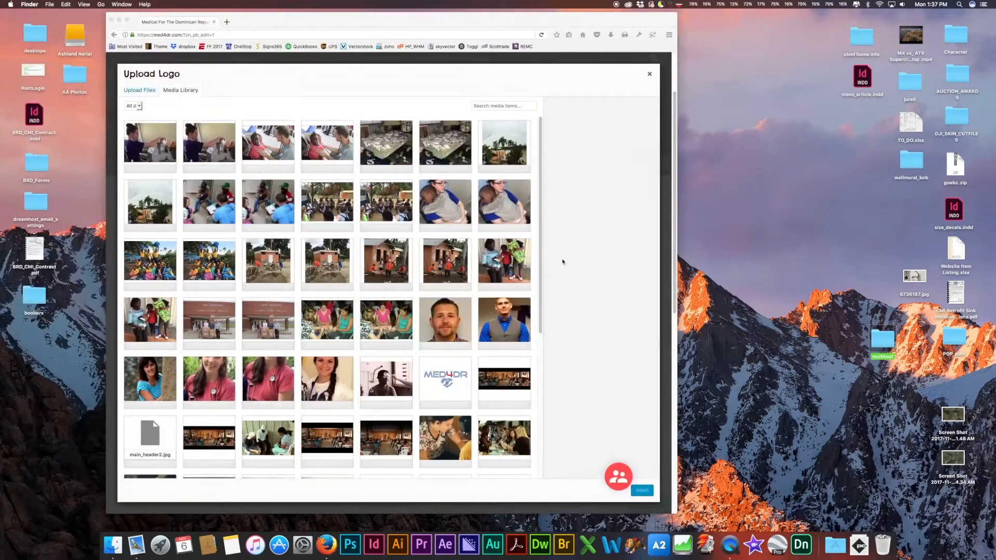
{"action": "left_click", "coordinate": [556, 286]}
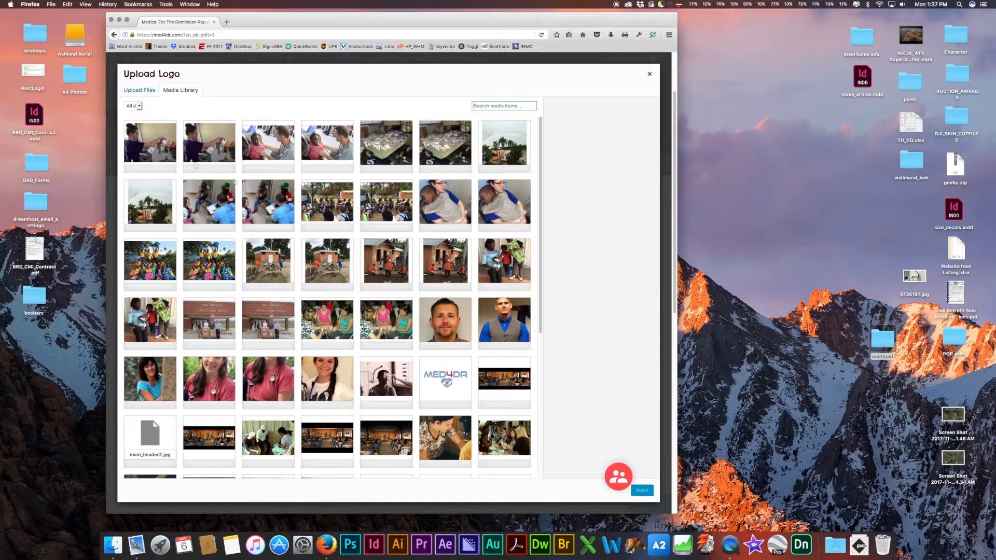
Select the gather_header1 picture in the media library and close the library without inserting it.
{"action": "scroll", "coordinate": [384, 416], "scroll_direction": "down", "scroll_amount": 2}
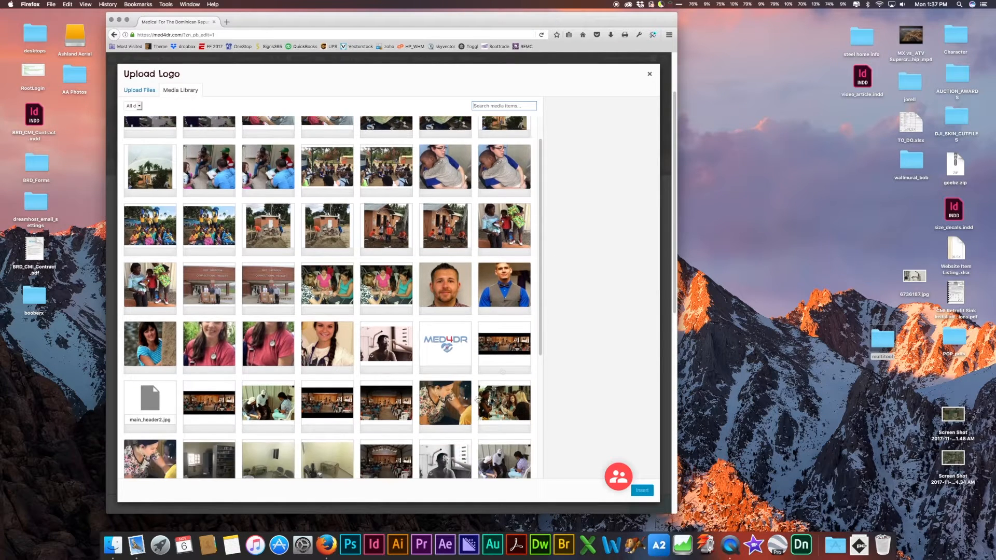
{"action": "left_click", "coordinate": [376, 405]}
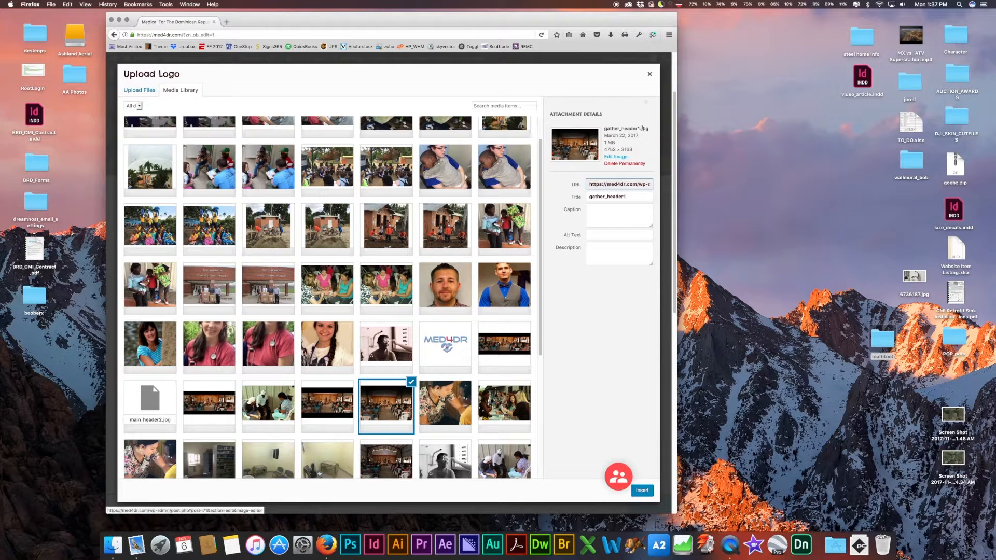
{"action": "left_click", "coordinate": [650, 74]}
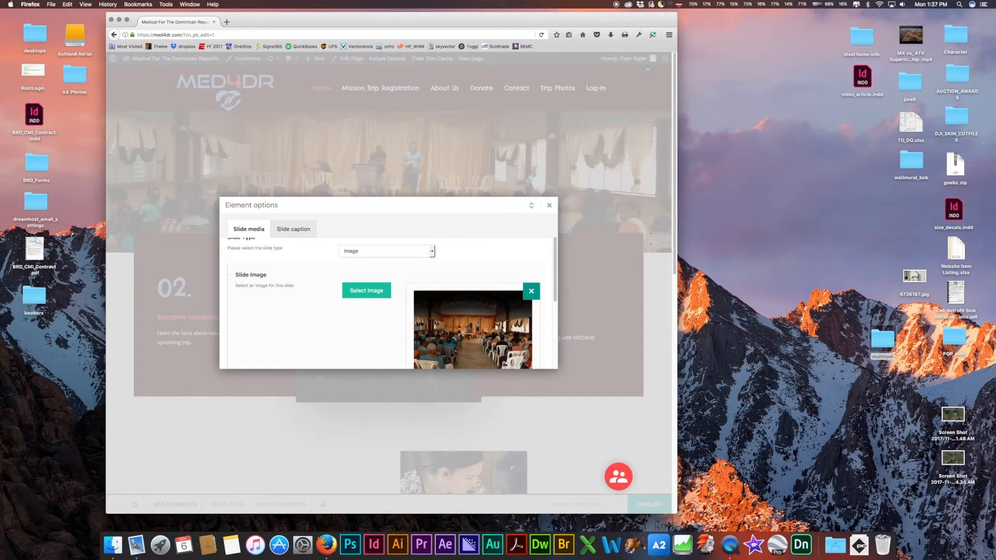
Close the slide's element options, saving the iOS Slider options, and publish the home page.
{"action": "scroll", "coordinate": [525, 358], "scroll_direction": "down", "scroll_amount": 2}
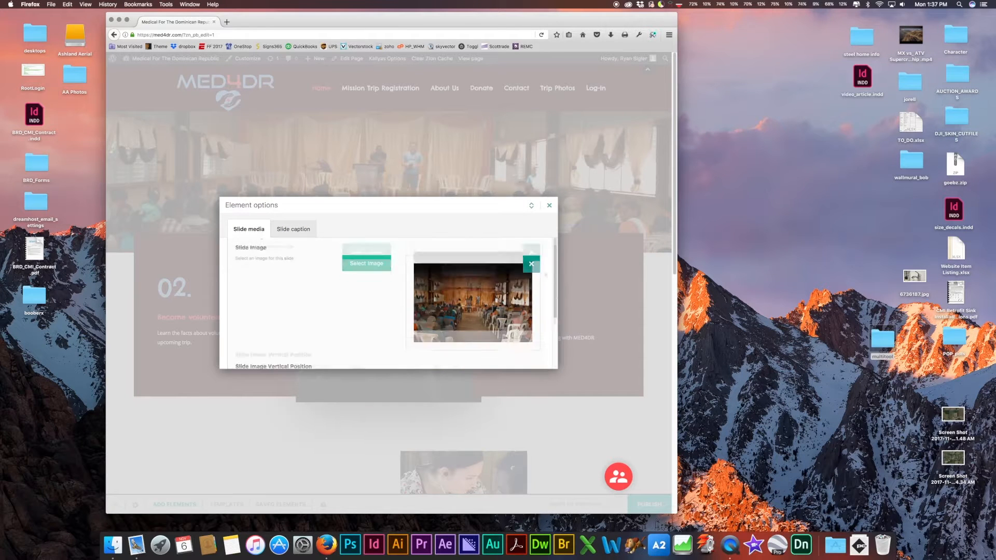
{"action": "left_click", "coordinate": [550, 206]}
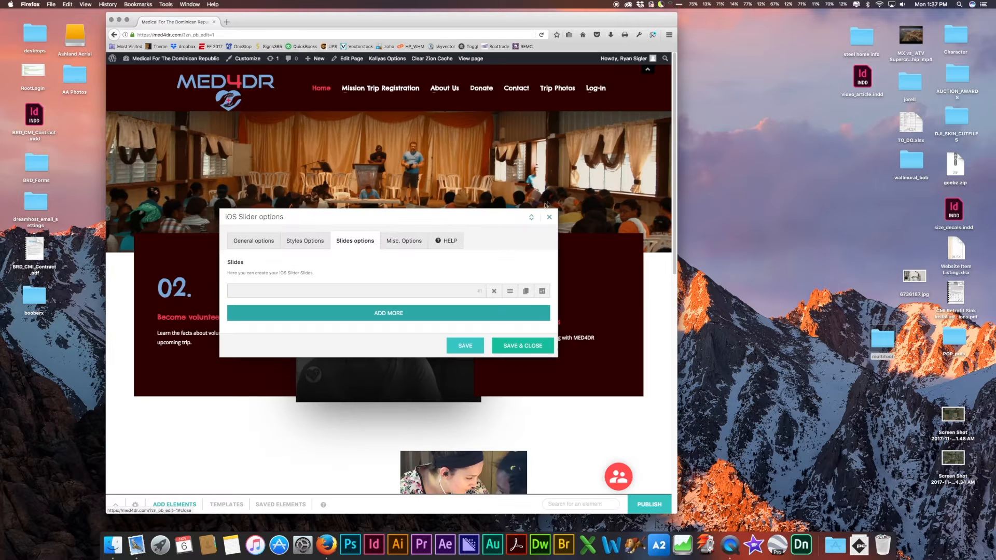
{"action": "left_click", "coordinate": [525, 346]}
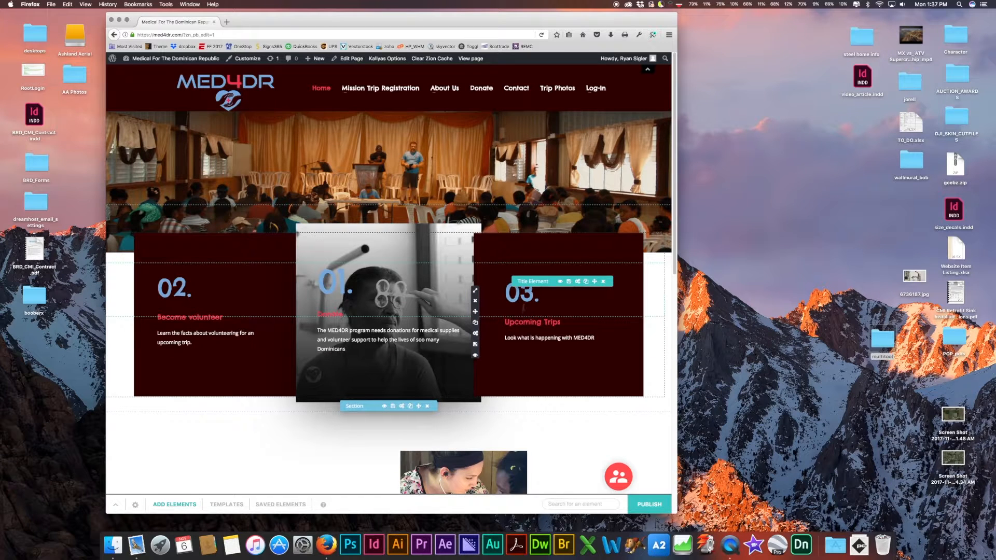
{"action": "scroll", "coordinate": [587, 405], "scroll_direction": "down", "scroll_amount": 1}
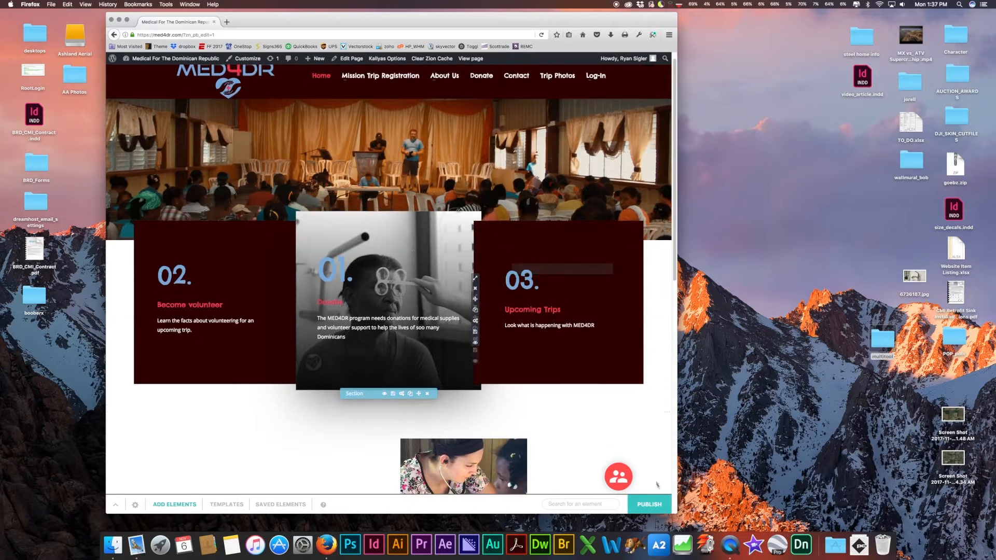
{"action": "left_click", "coordinate": [645, 506]}
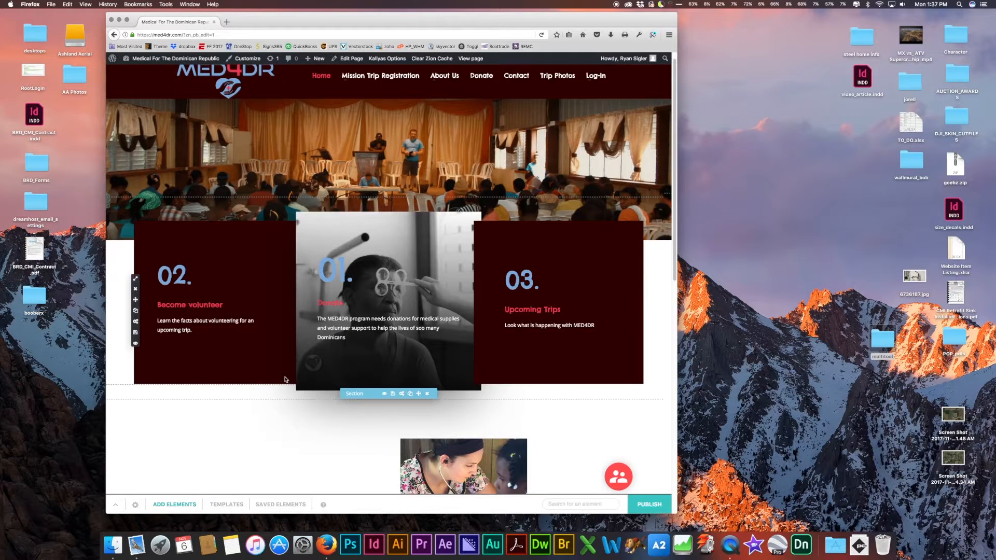
Open the options of the "02." Title Element above "Become volunteer" and review its general options.
{"action": "scroll", "coordinate": [301, 337], "scroll_direction": "down", "scroll_amount": 2}
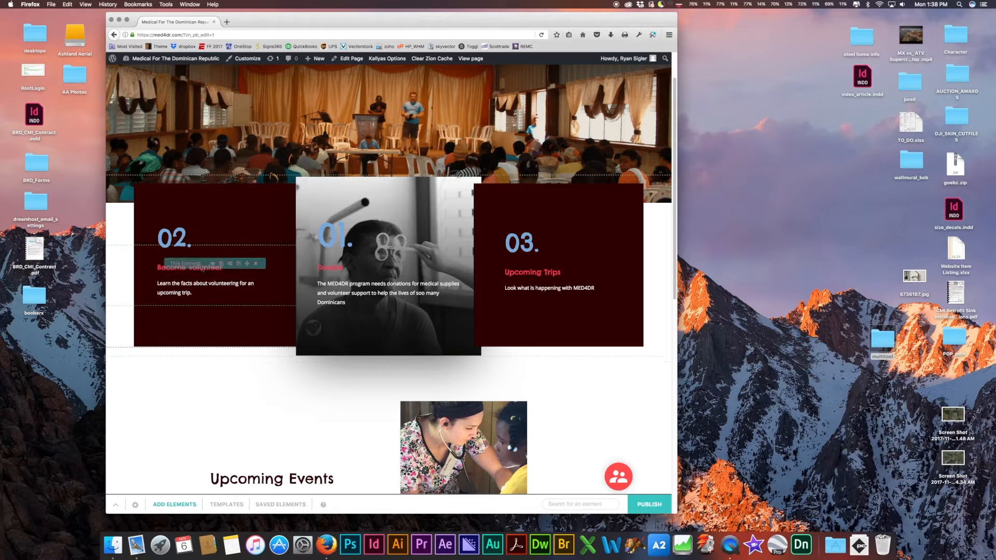
{"action": "left_click", "coordinate": [230, 227]}
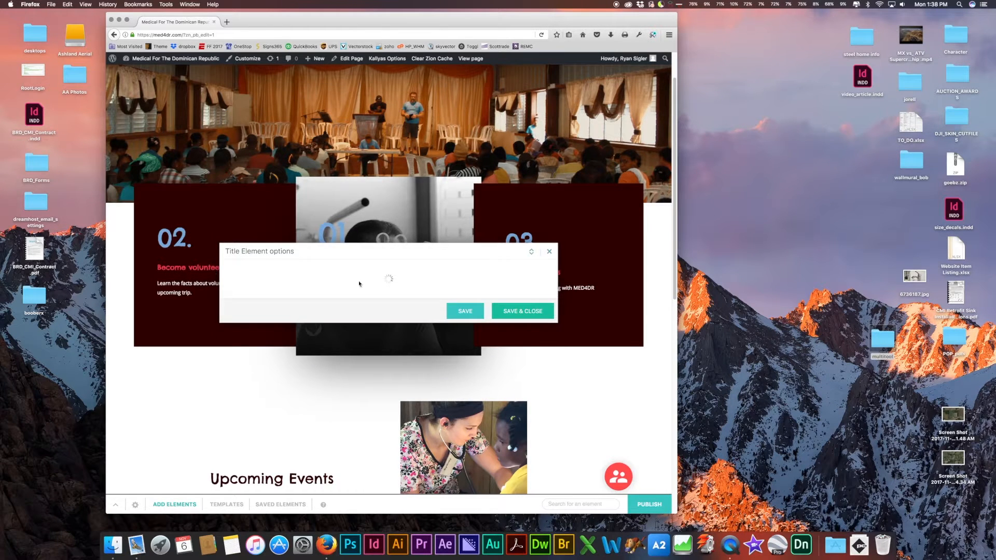
{"action": "scroll", "coordinate": [365, 298], "scroll_direction": "down", "scroll_amount": 5}
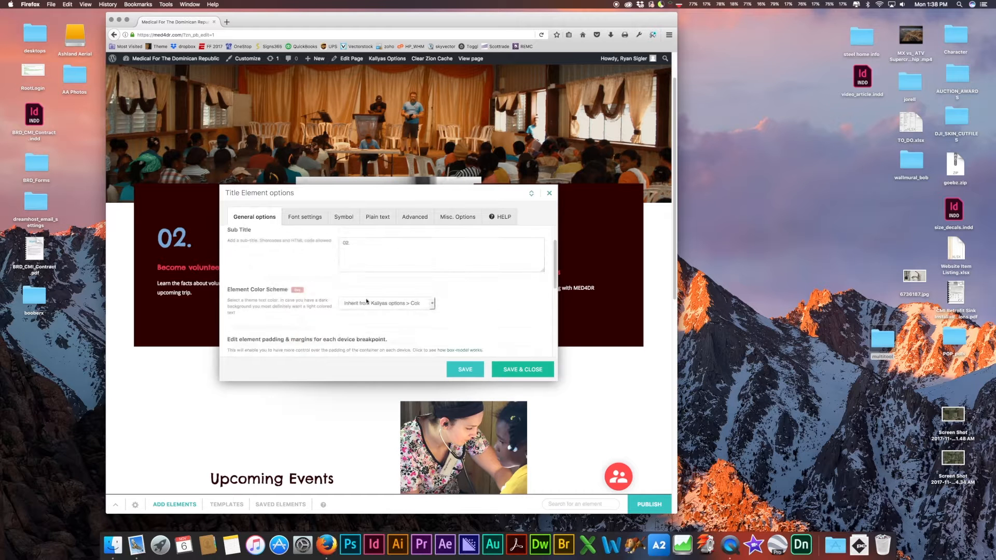
{"action": "scroll", "coordinate": [367, 301], "scroll_direction": "up", "scroll_amount": 4}
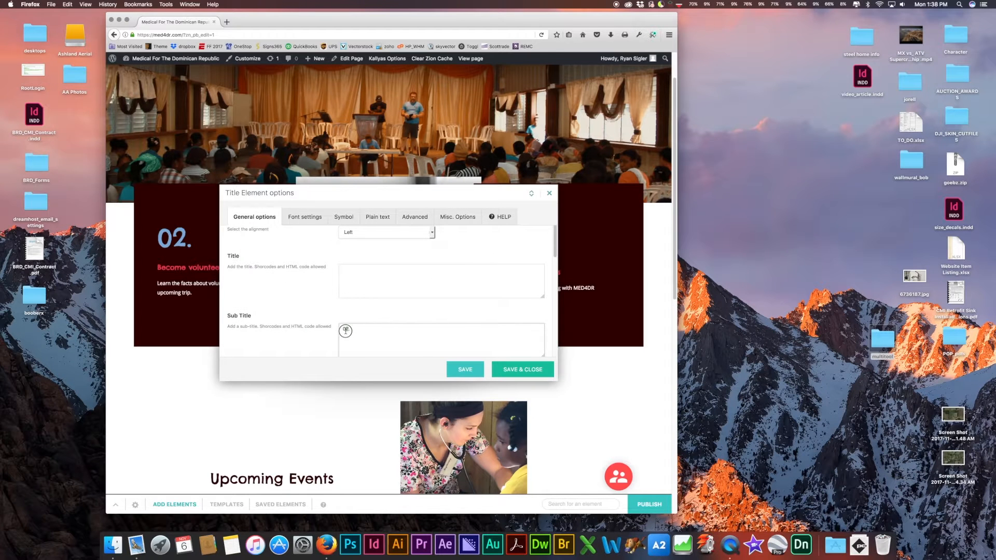
{"action": "scroll", "coordinate": [394, 318], "scroll_direction": "down", "scroll_amount": 2}
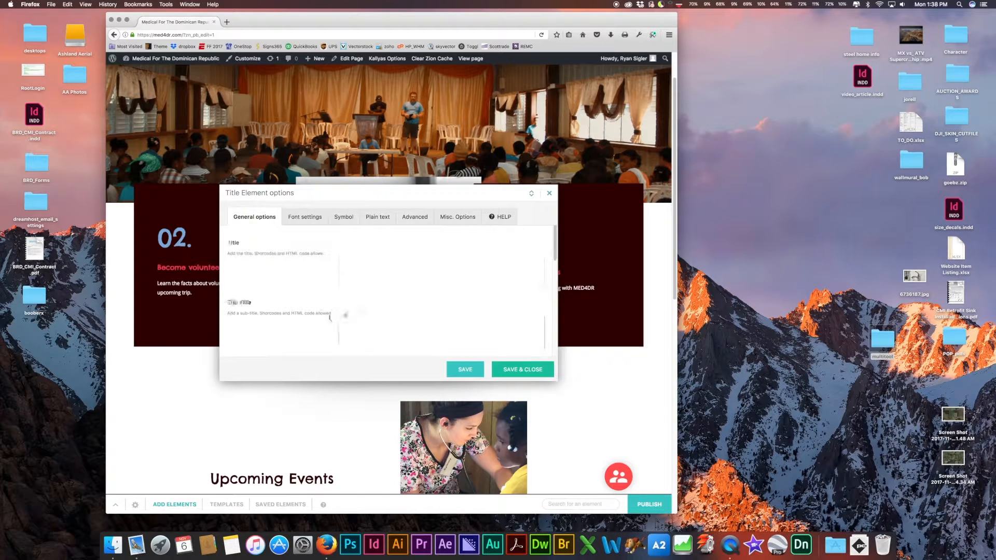
{"action": "scroll", "coordinate": [364, 319], "scroll_direction": "down", "scroll_amount": 5}
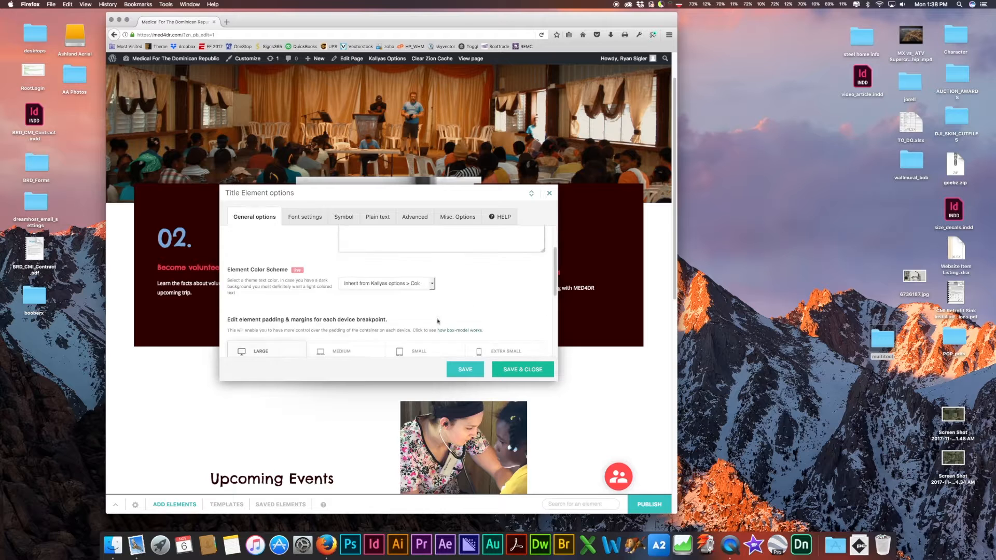
In the font settings of the "02." title element, set the sub-title's font size to 63px.
{"action": "left_click", "coordinate": [302, 216]}
{"action": "scroll", "coordinate": [470, 304], "scroll_direction": "down", "scroll_amount": 1}
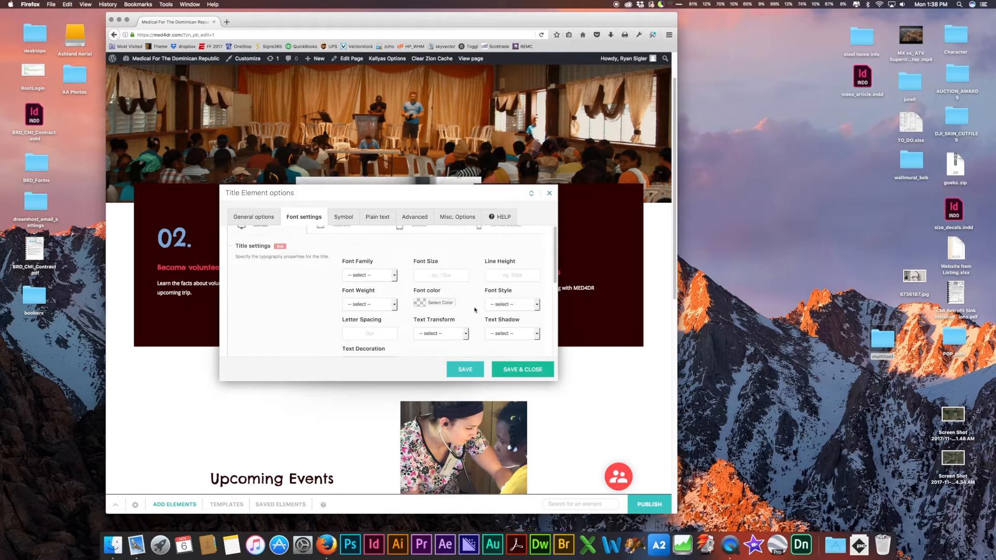
{"action": "scroll", "coordinate": [475, 310], "scroll_direction": "down", "scroll_amount": 6}
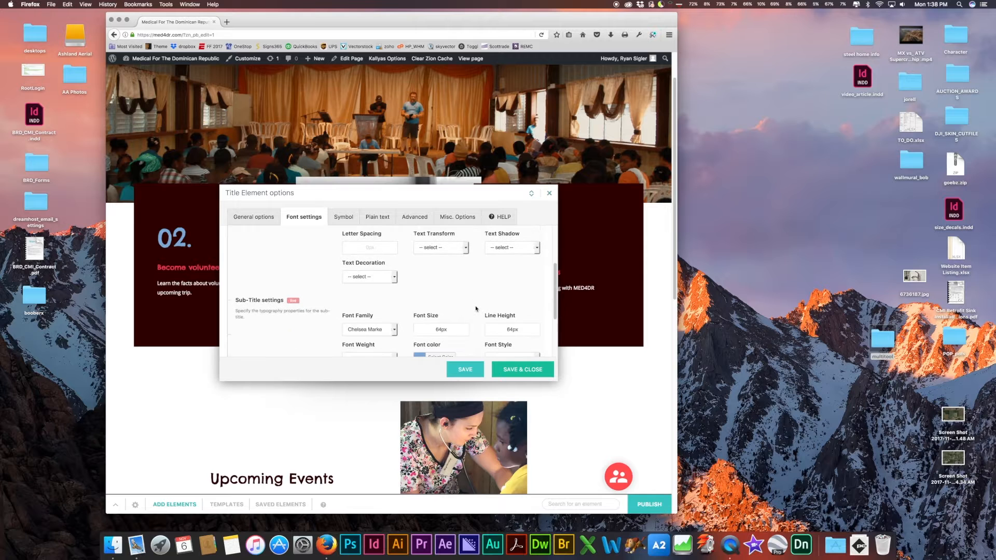
{"action": "scroll", "coordinate": [477, 308], "scroll_direction": "down", "scroll_amount": 3}
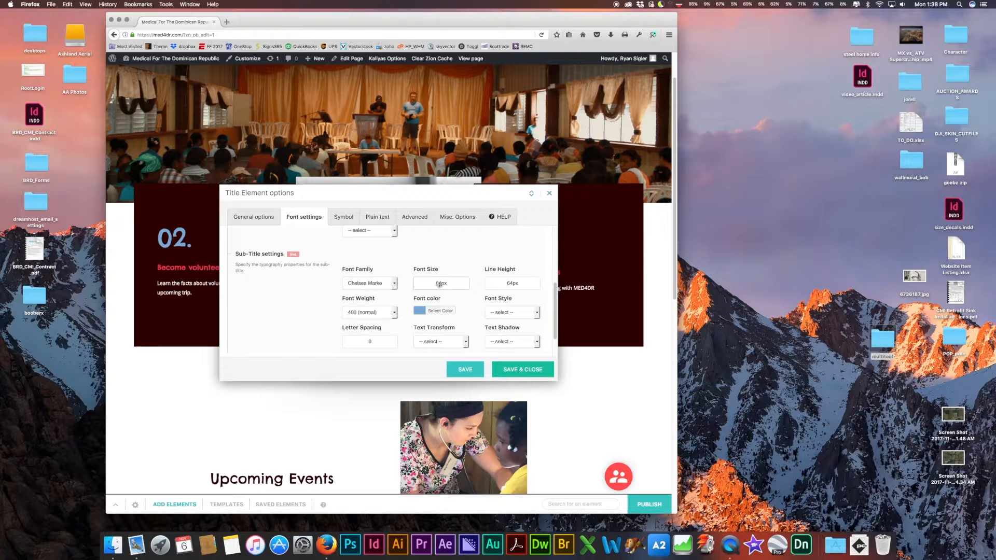
{"action": "mouse_move", "coordinate": [440, 286]}
{"action": "left_mouse_down"}
{"action": "mouse_move", "coordinate": [446, 265]}
{"action": "mouse_move", "coordinate": [446, 281]}
{"action": "left_mouse_up"}
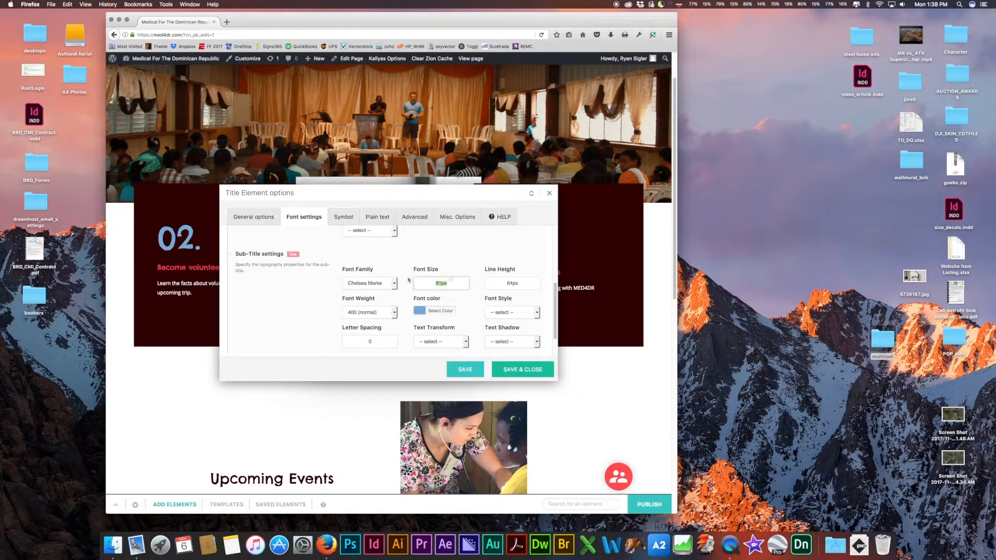
{"action": "left_click", "coordinate": [301, 256]}
{"action": "mouse_move", "coordinate": [302, 257]}
{"action": "left_mouse_down"}
{"action": "mouse_move", "coordinate": [311, 256]}
{"action": "mouse_move", "coordinate": [279, 256]}
{"action": "mouse_move", "coordinate": [299, 255]}
{"action": "left_mouse_up"}
{"action": "mouse_move", "coordinate": [429, 287]}
{"action": "left_mouse_down"}
{"action": "mouse_move", "coordinate": [438, 254]}
{"action": "mouse_move", "coordinate": [443, 289]}
{"action": "left_mouse_up"}
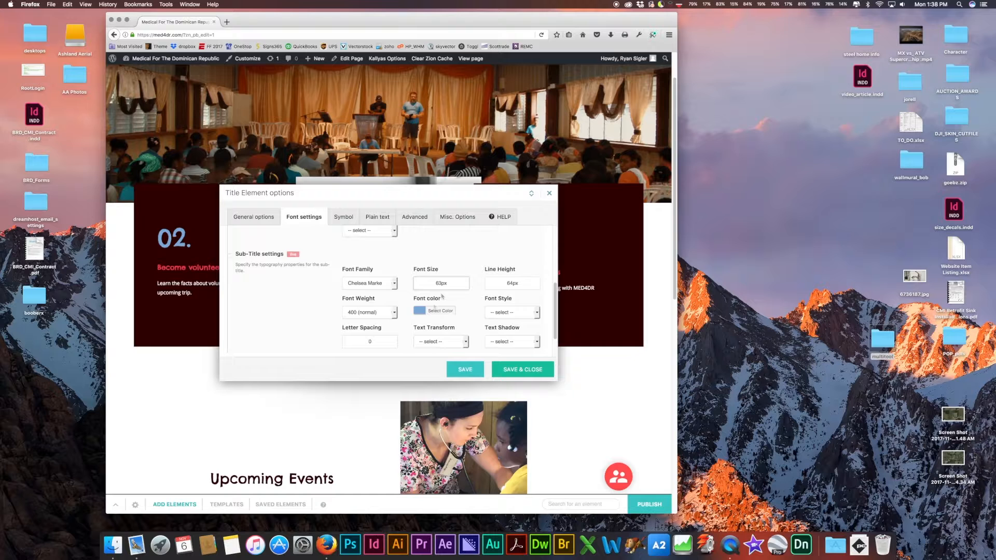
Change the font color of the "02." sub-title to green.
{"action": "left_click", "coordinate": [420, 311]}
{"action": "left_click_drag", "start_coordinate": [442, 341], "coordinate": [449, 292]}
{"action": "scroll", "coordinate": [495, 335], "scroll_direction": "down", "scroll_amount": 2}
{"action": "scroll", "coordinate": [495, 335], "scroll_direction": "down", "scroll_amount": 2}
{"action": "scroll", "coordinate": [482, 346], "scroll_direction": "down", "scroll_amount": 3}
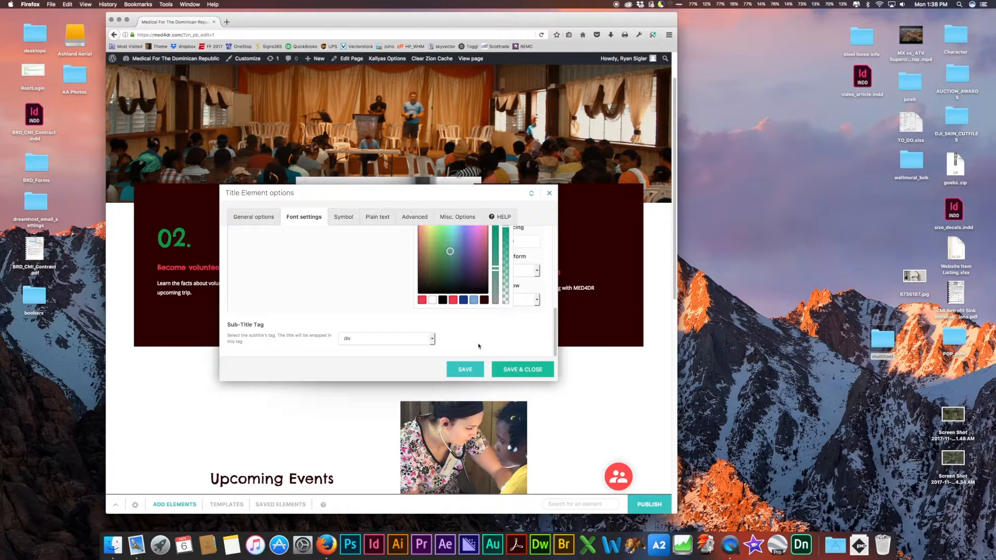
Try the preset red, navy and dark maroon font colors on the "02." sub-title and settle on light blue.
{"action": "left_click", "coordinate": [453, 301]}
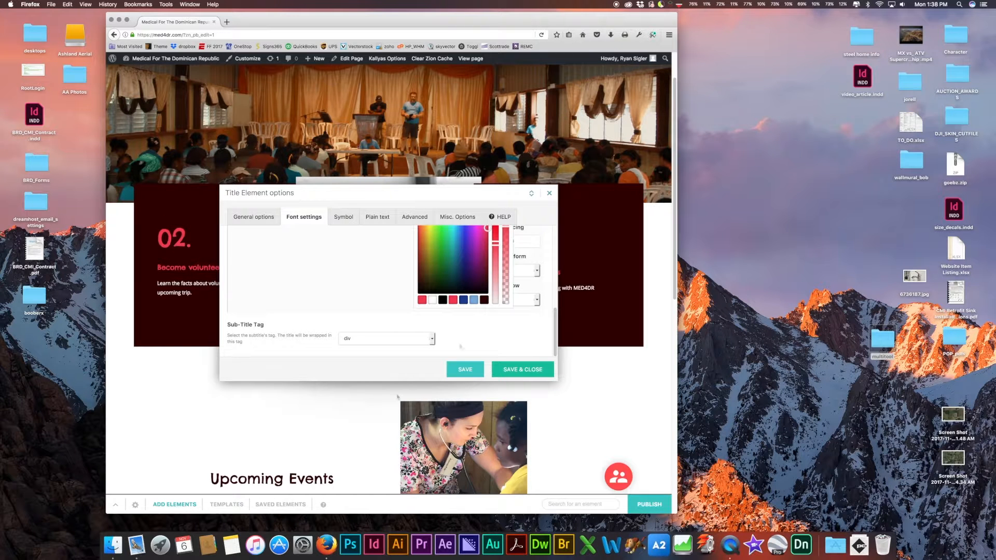
{"action": "left_click", "coordinate": [475, 301]}
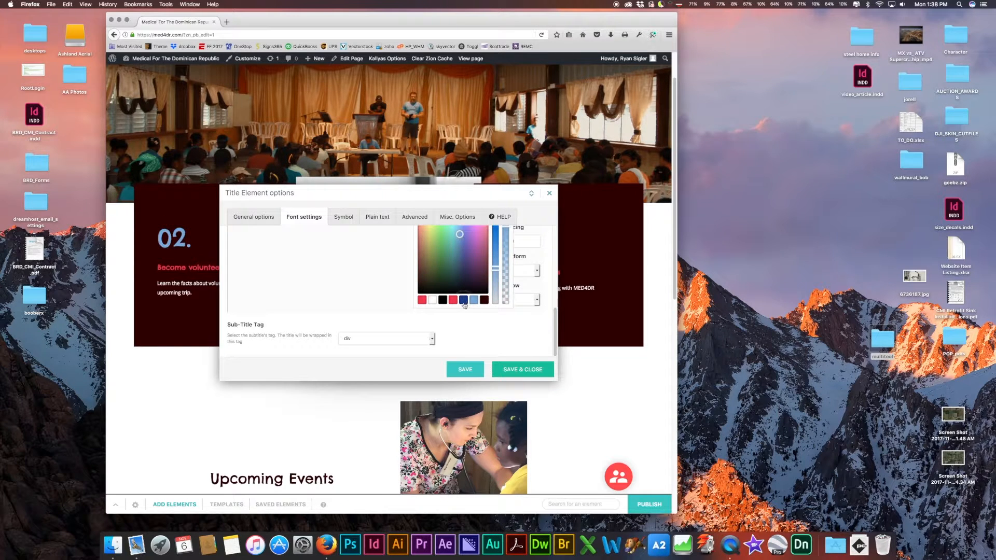
{"action": "left_click", "coordinate": [463, 301]}
{"action": "left_click", "coordinate": [485, 299]}
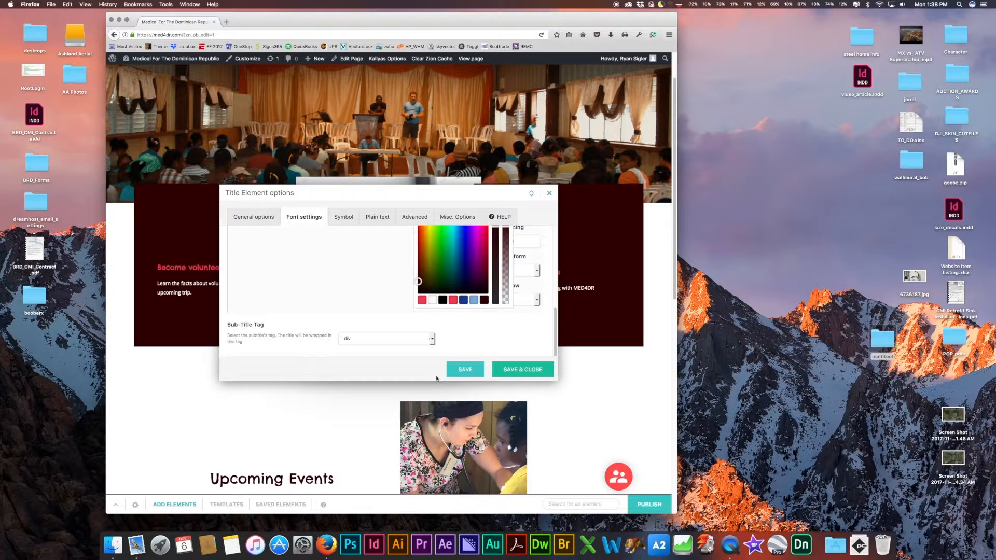
{"action": "left_click", "coordinate": [474, 300]}
Look over the title element's font settings, from the sub-title tag up to the title heading and device sizes.
{"action": "scroll", "coordinate": [480, 334], "scroll_direction": "up", "scroll_amount": 3}
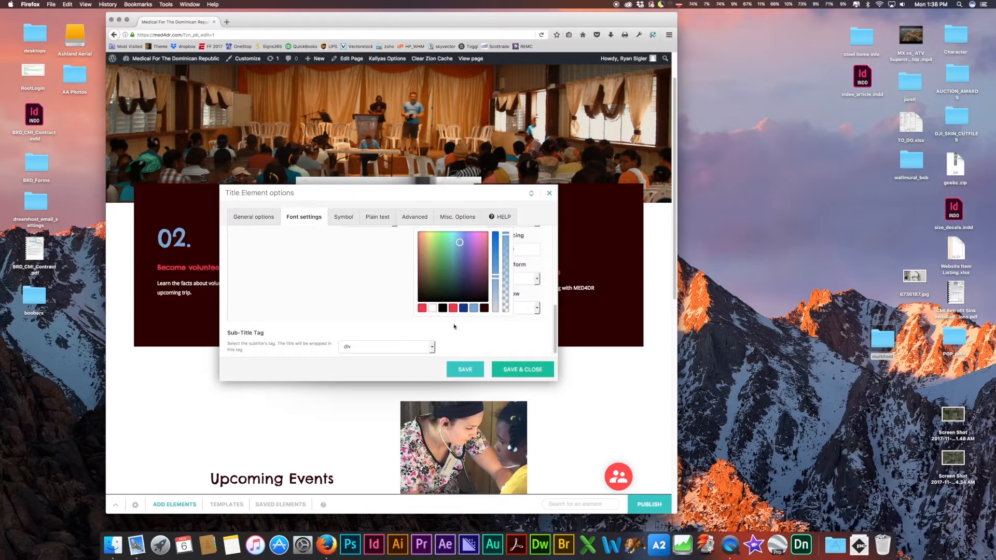
{"action": "scroll", "coordinate": [485, 344], "scroll_direction": "down", "scroll_amount": 3}
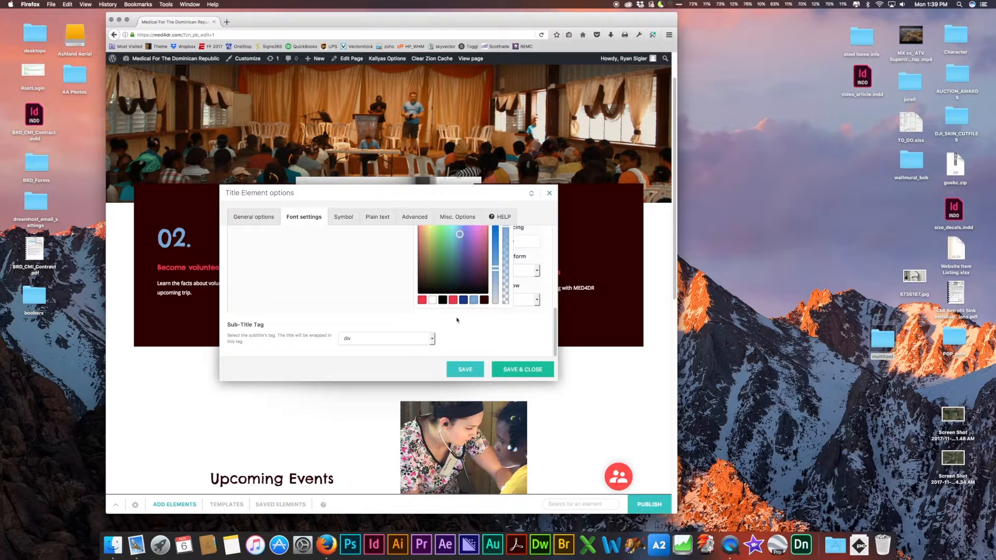
{"action": "scroll", "coordinate": [458, 321], "scroll_direction": "up", "scroll_amount": 10}
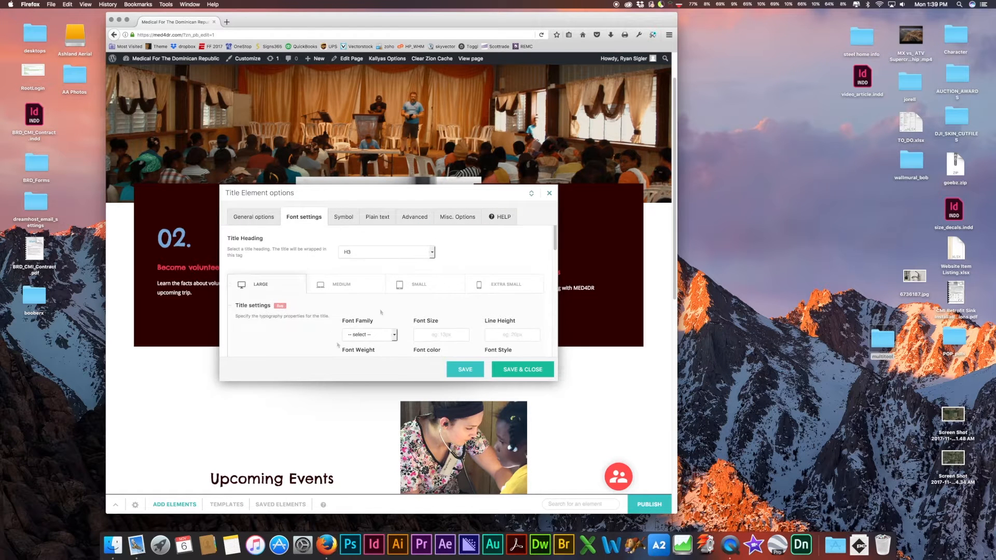
{"action": "scroll", "coordinate": [409, 319], "scroll_direction": "down", "scroll_amount": 5}
{"action": "scroll", "coordinate": [388, 292], "scroll_direction": "up", "scroll_amount": 5}
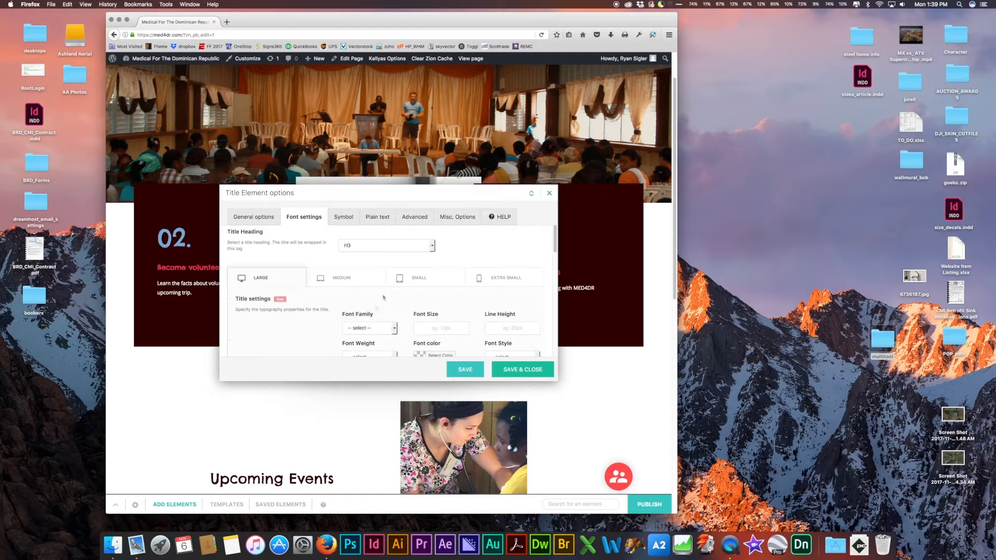
Save the font changes of the "02." title element and close its options.
{"action": "scroll", "coordinate": [471, 325], "scroll_direction": "down", "scroll_amount": 5}
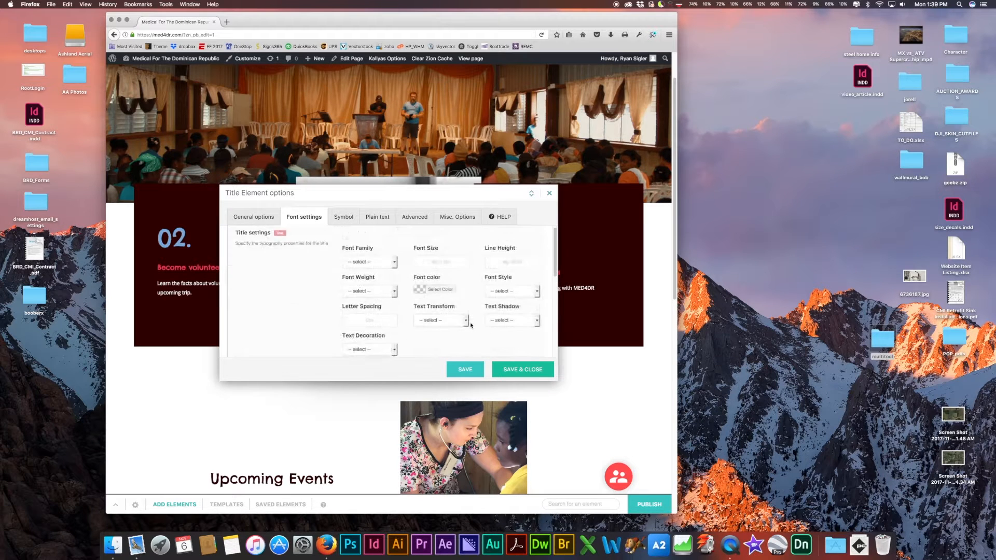
{"action": "scroll", "coordinate": [471, 325], "scroll_direction": "down", "scroll_amount": 5}
{"action": "left_click", "coordinate": [530, 374]}
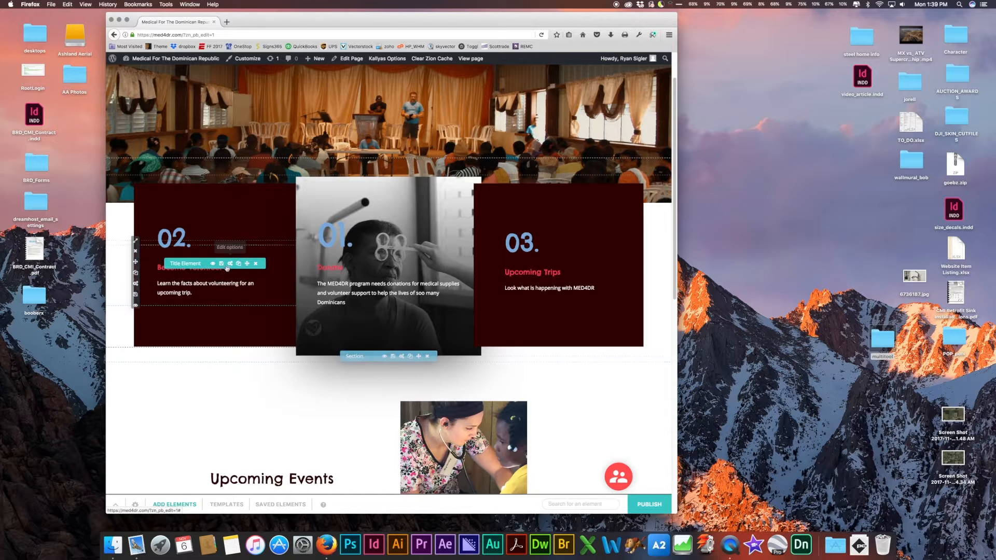
Change the title text below "02." to "Become A Volunteer" and save the title element.
{"action": "left_click", "coordinate": [231, 265]}
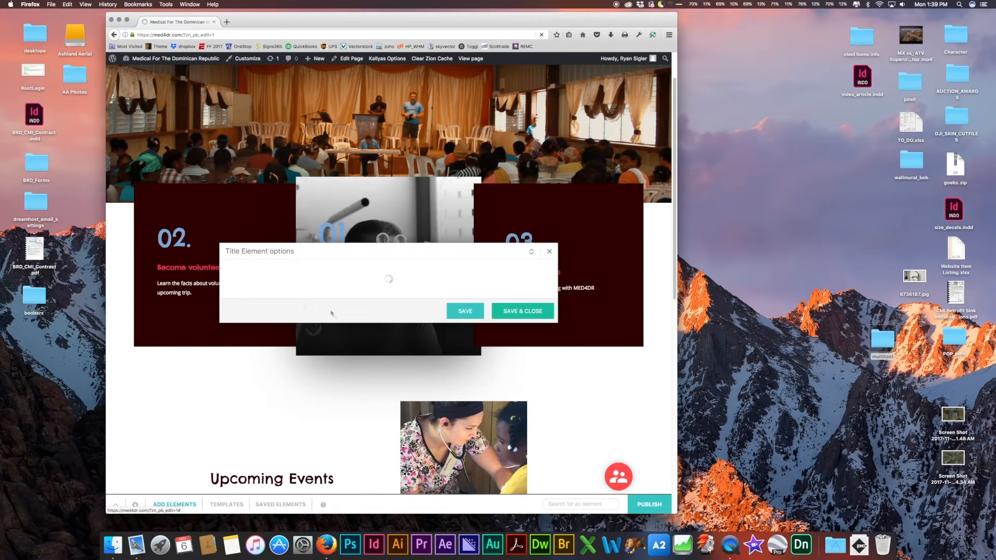
{"action": "left_click_drag", "start_coordinate": [413, 290], "coordinate": [292, 280]}
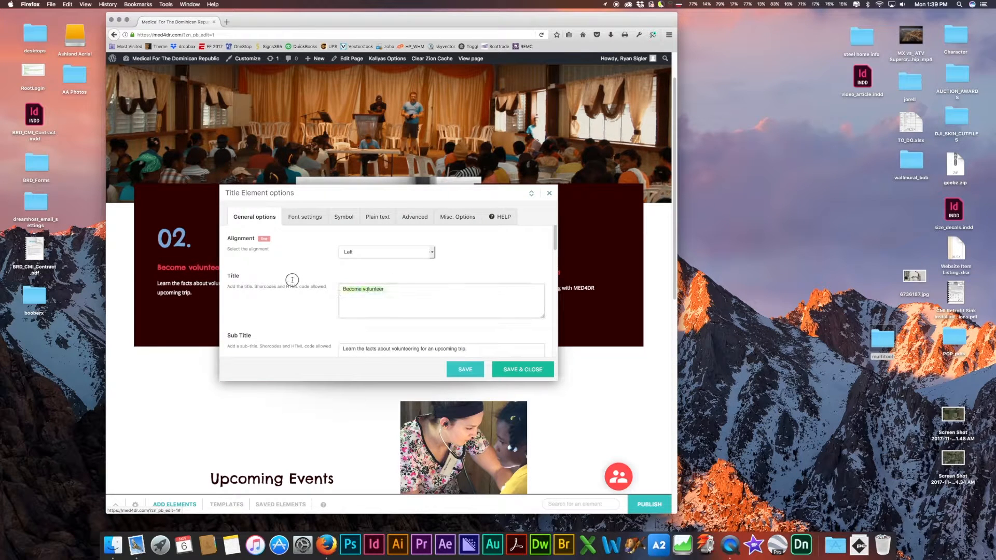
{"action": "scroll", "coordinate": [414, 309], "scroll_direction": "down", "scroll_amount": 3}
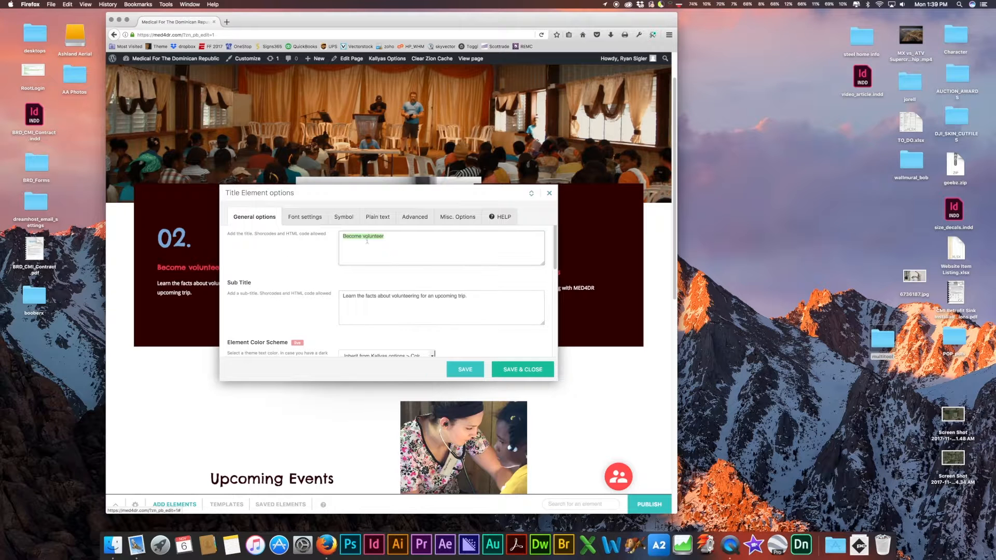
{"action": "left_click", "coordinate": [360, 238]}
{"action": "left_click", "coordinate": [369, 237]}
{"action": "type", "text": "V"}
{"action": "scroll", "coordinate": [460, 337], "scroll_direction": "down", "scroll_amount": 3}
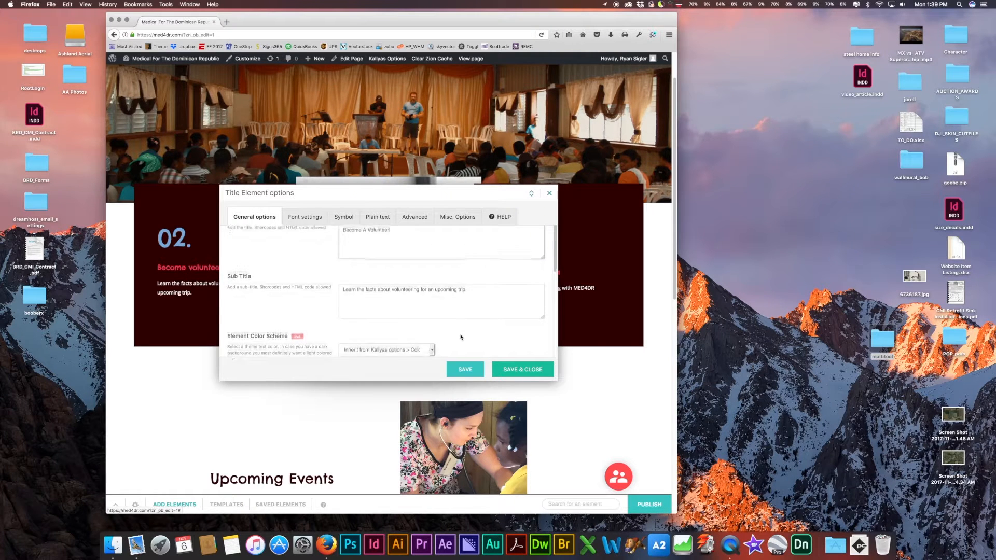
{"action": "left_click", "coordinate": [465, 369]}
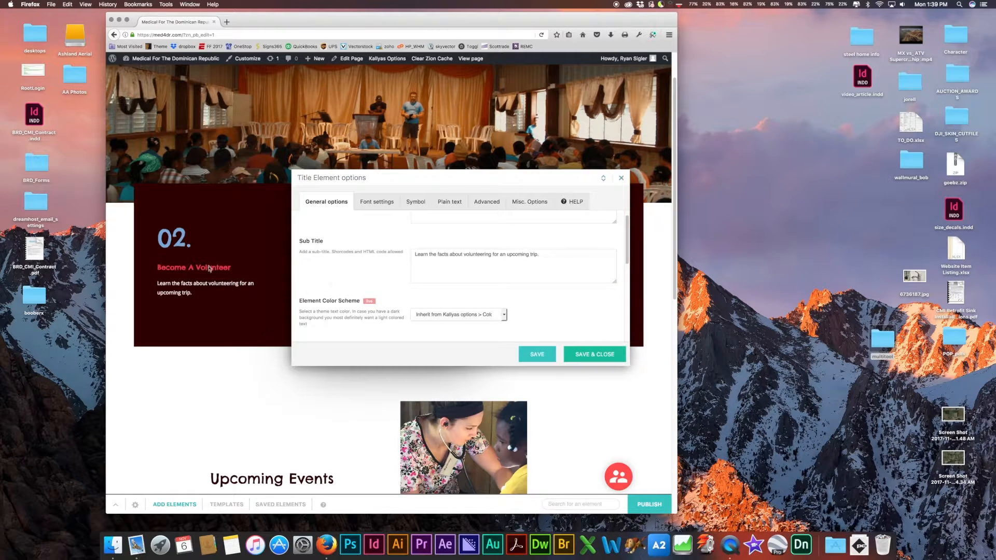
Review the "Become A Volunteer" element's title and sub-title font settings and its sub-title text, and save and close the options.
{"action": "left_click", "coordinate": [379, 208]}
{"action": "scroll", "coordinate": [438, 270], "scroll_direction": "down", "scroll_amount": 2}
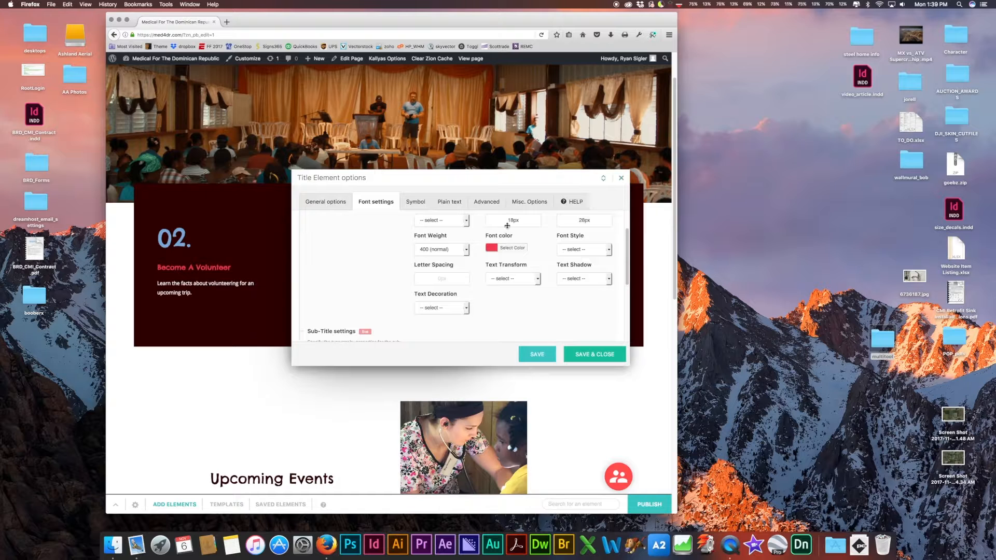
{"action": "scroll", "coordinate": [446, 276], "scroll_direction": "down", "scroll_amount": 3}
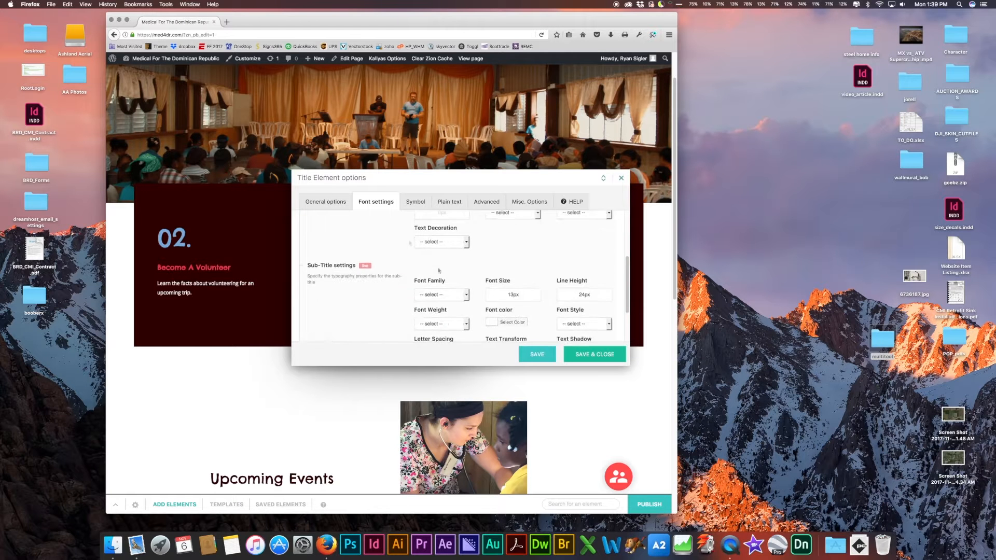
{"action": "left_click", "coordinate": [326, 202]}
{"action": "scroll", "coordinate": [483, 307], "scroll_direction": "down", "scroll_amount": 2}
{"action": "triple_click", "coordinate": [311, 288]}
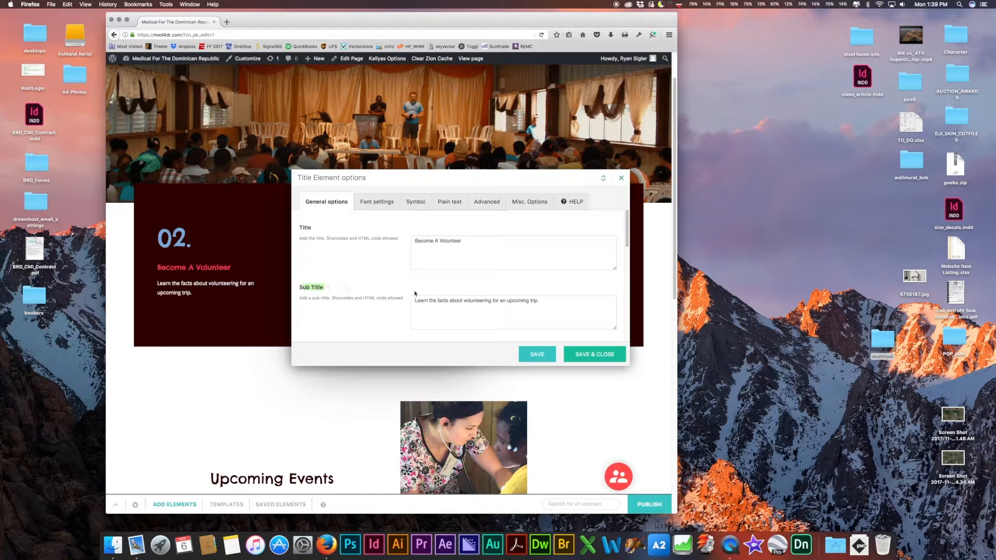
{"action": "left_click_drag", "start_coordinate": [554, 301], "coordinate": [386, 301]}
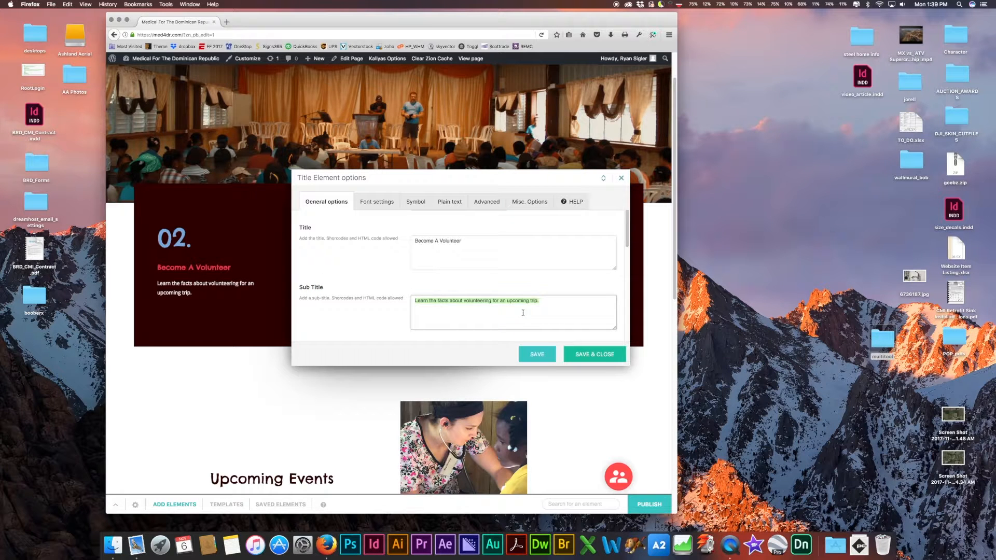
{"action": "left_click", "coordinate": [602, 357]}
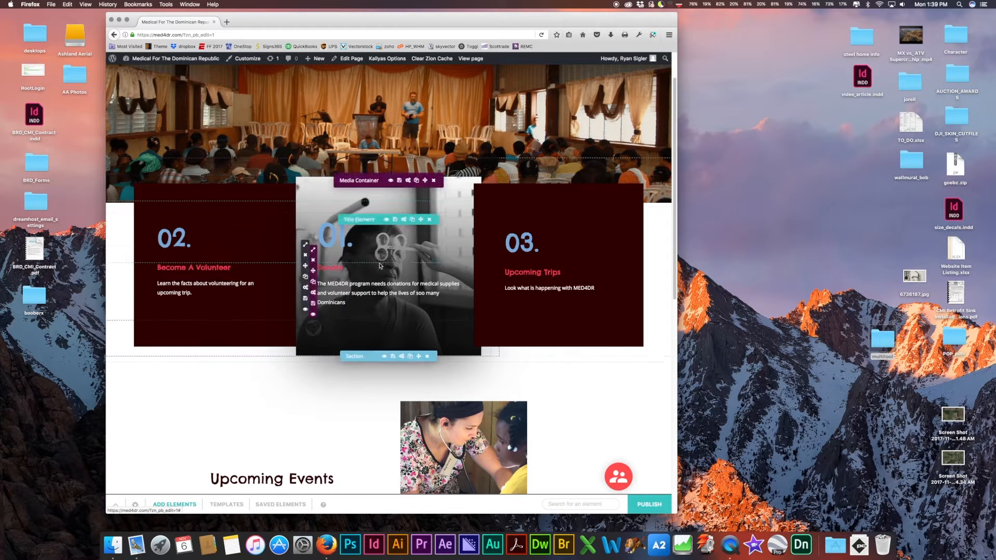
Set the background image of the "01." card's media container to IMG_8024.jpg from the media library and save.
{"action": "left_click", "coordinate": [409, 182]}
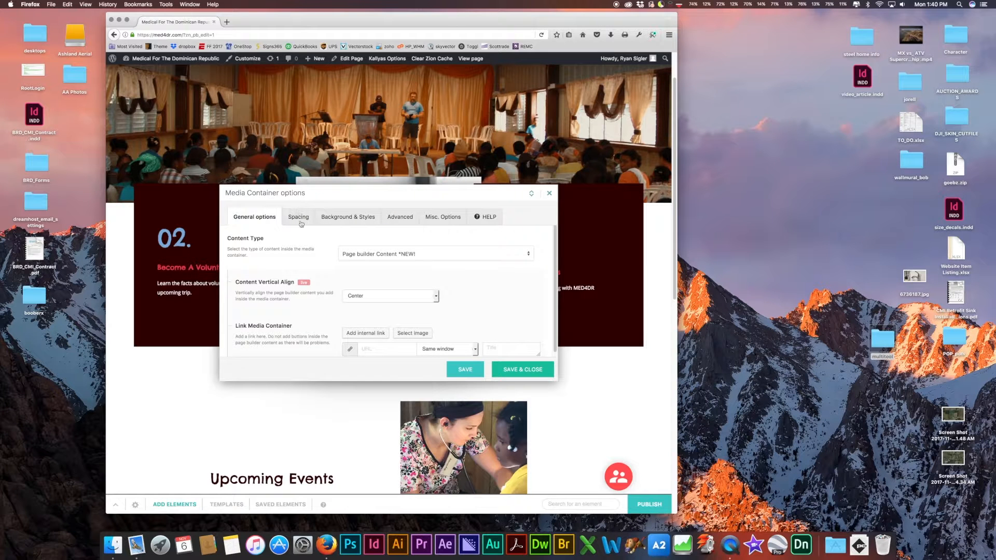
{"action": "left_click", "coordinate": [346, 217]}
{"action": "scroll", "coordinate": [393, 273], "scroll_direction": "down", "scroll_amount": 2}
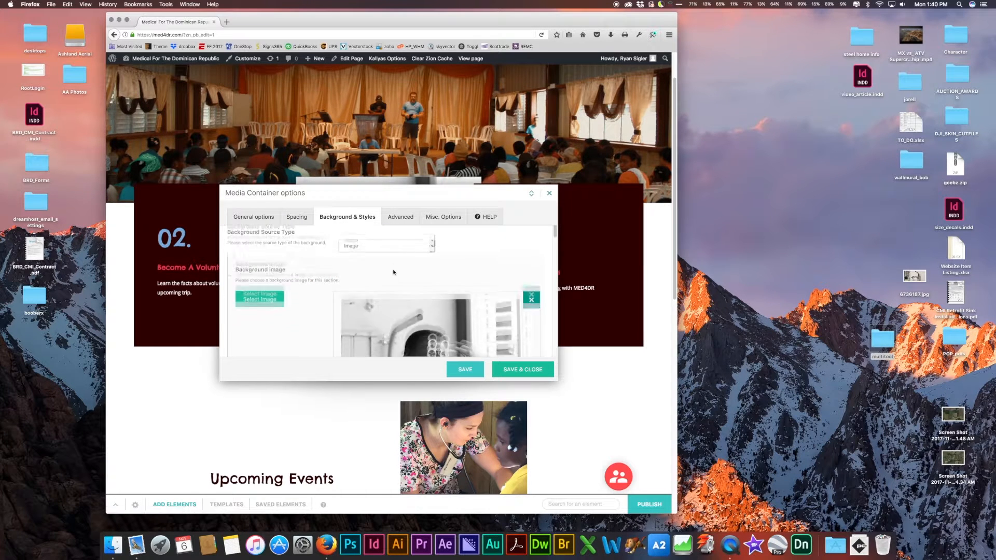
{"action": "scroll", "coordinate": [428, 270], "scroll_direction": "down", "scroll_amount": 1}
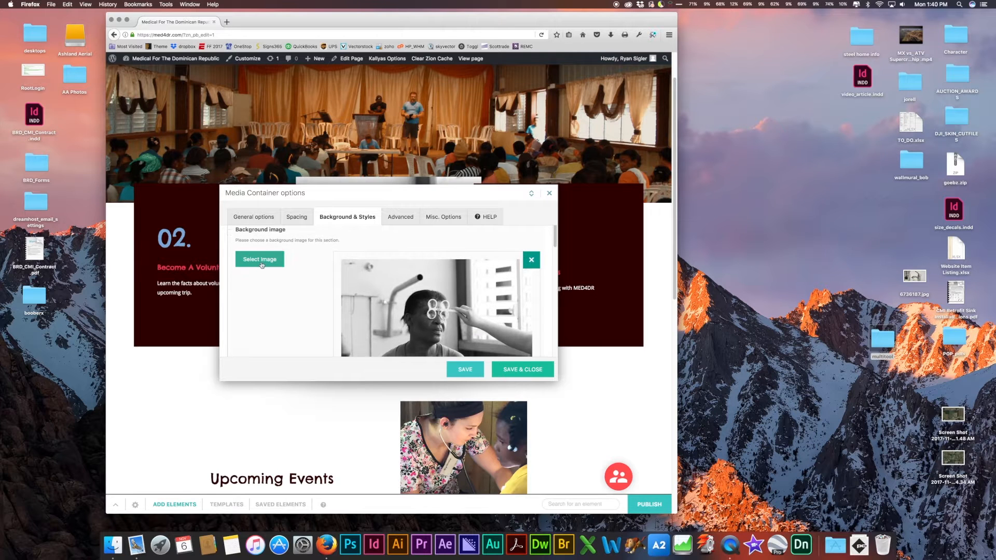
{"action": "left_click", "coordinate": [261, 269]}
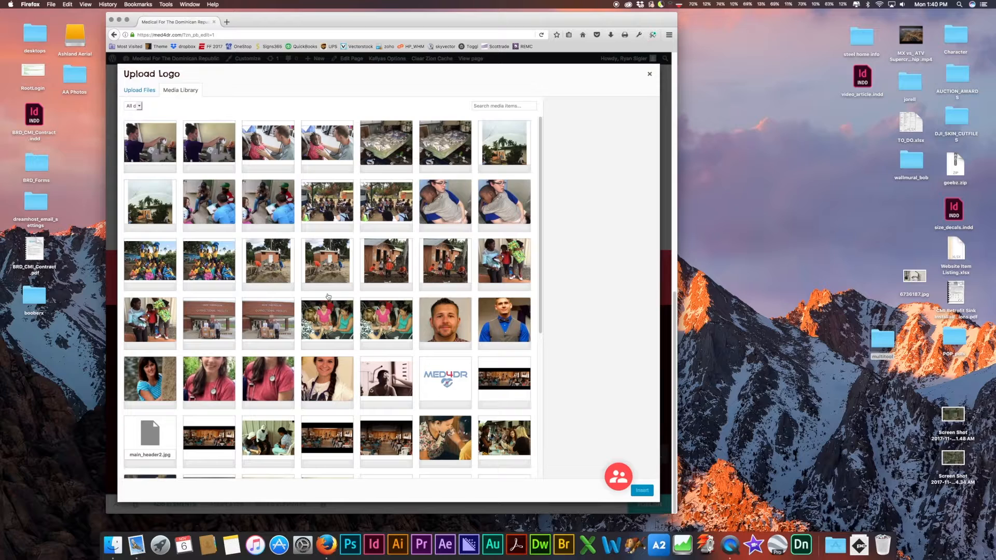
{"action": "scroll", "coordinate": [277, 310], "scroll_direction": "down", "scroll_amount": 8}
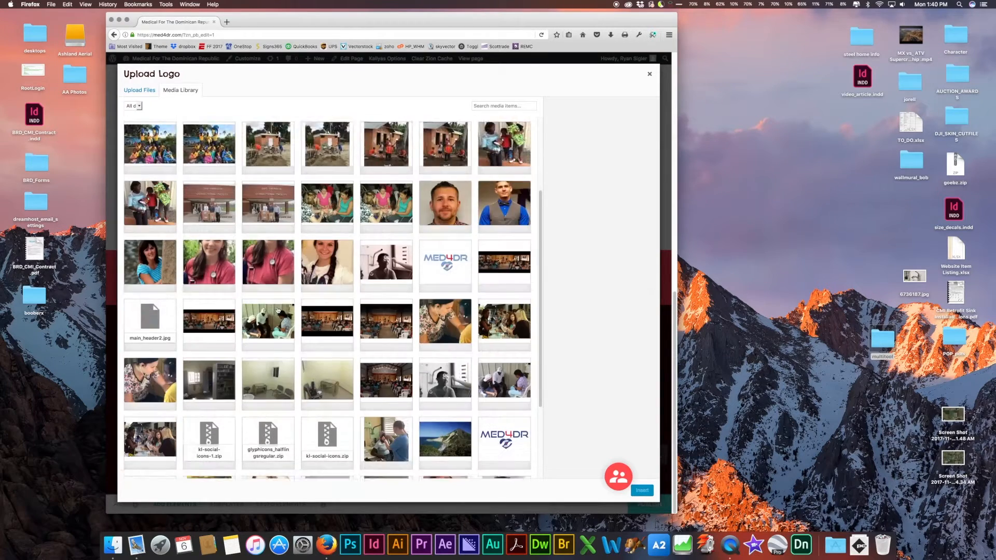
{"action": "scroll", "coordinate": [278, 309], "scroll_direction": "up", "scroll_amount": 1}
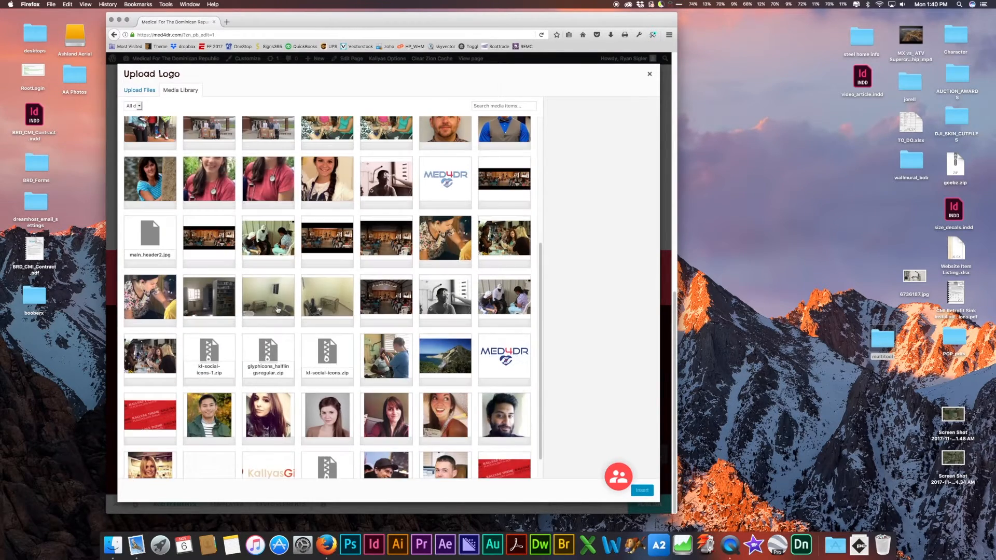
{"action": "scroll", "coordinate": [198, 351], "scroll_direction": "up", "scroll_amount": 1}
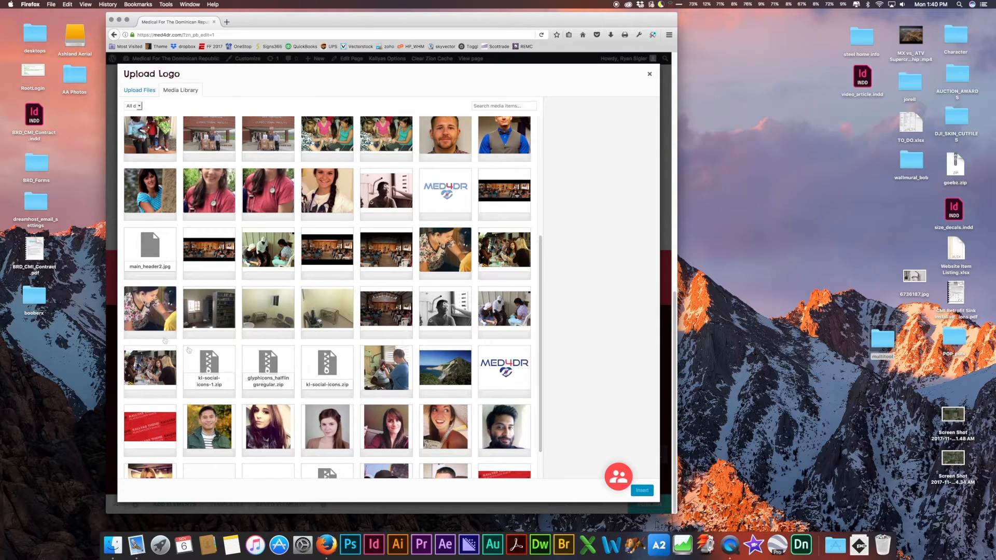
{"action": "left_click", "coordinate": [160, 312]}
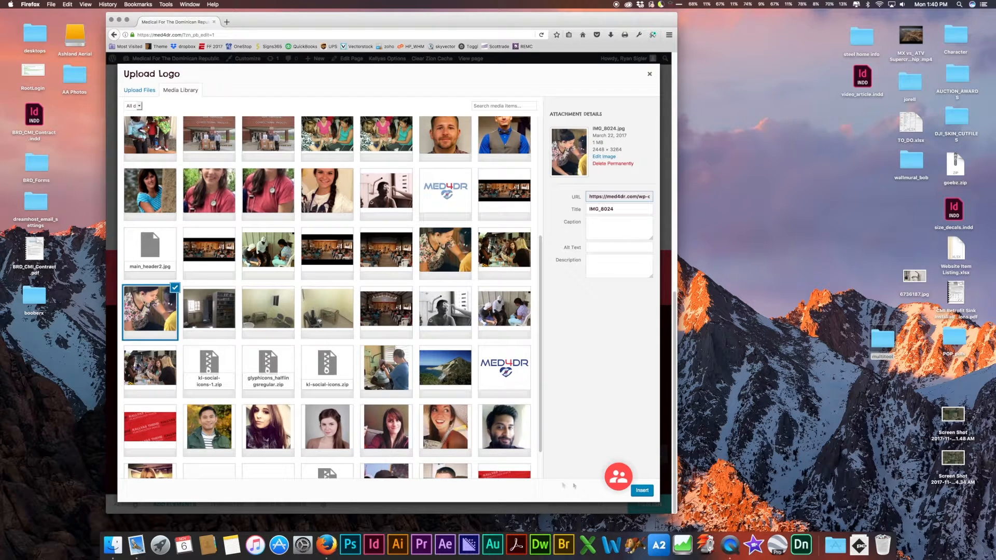
{"action": "left_click", "coordinate": [644, 491]}
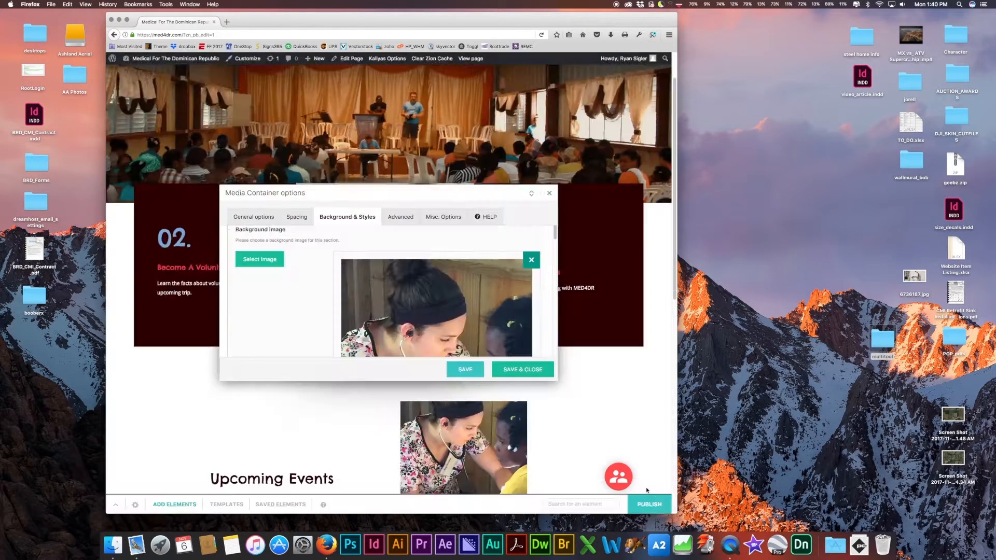
{"action": "left_click_drag", "start_coordinate": [438, 213], "coordinate": [502, 310]}
{"action": "left_click", "coordinate": [527, 470]}
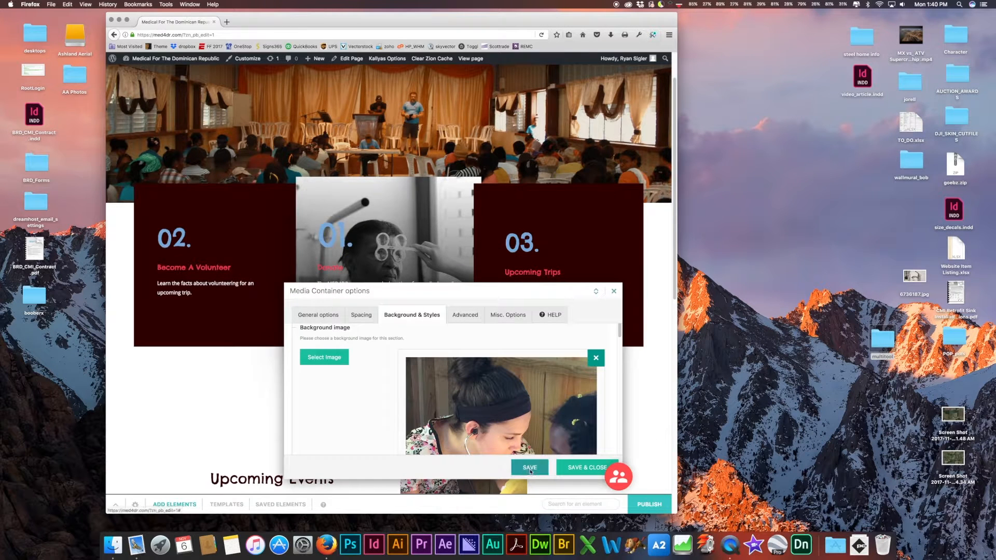
Switch the "01." media container's background image back to IMG_5473.jpg, and save and close its options.
{"action": "left_click_drag", "start_coordinate": [401, 295], "coordinate": [323, 137]}
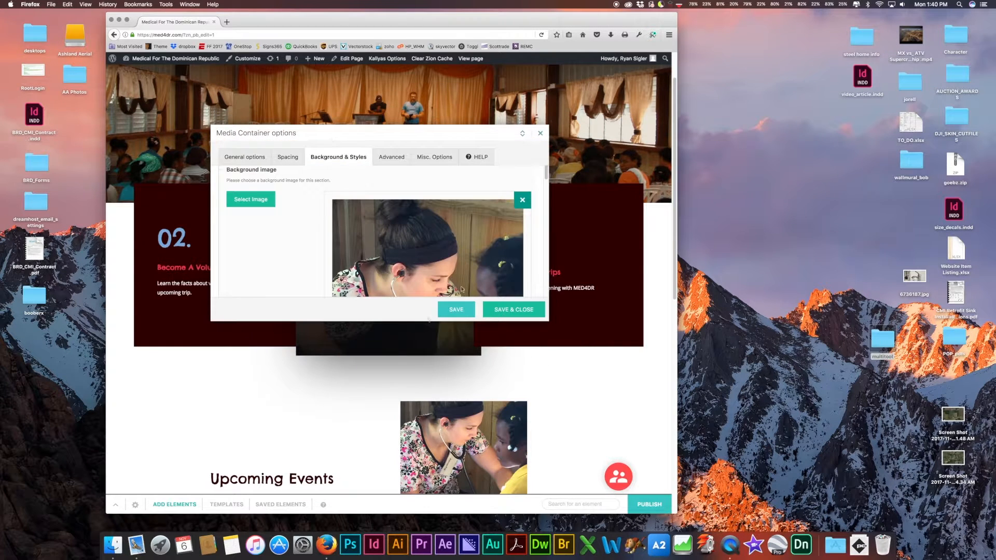
{"action": "left_click", "coordinate": [267, 205]}
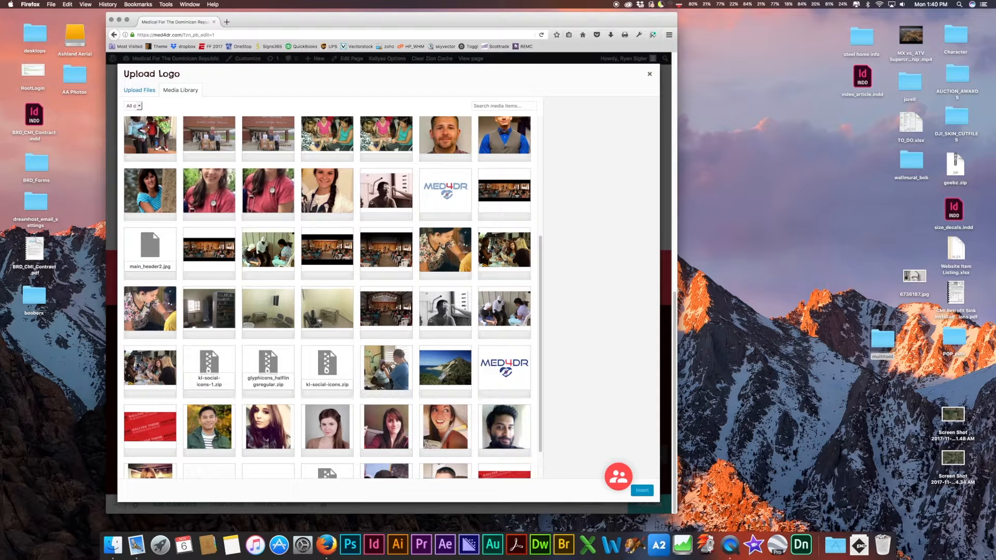
{"action": "left_click", "coordinate": [467, 328]}
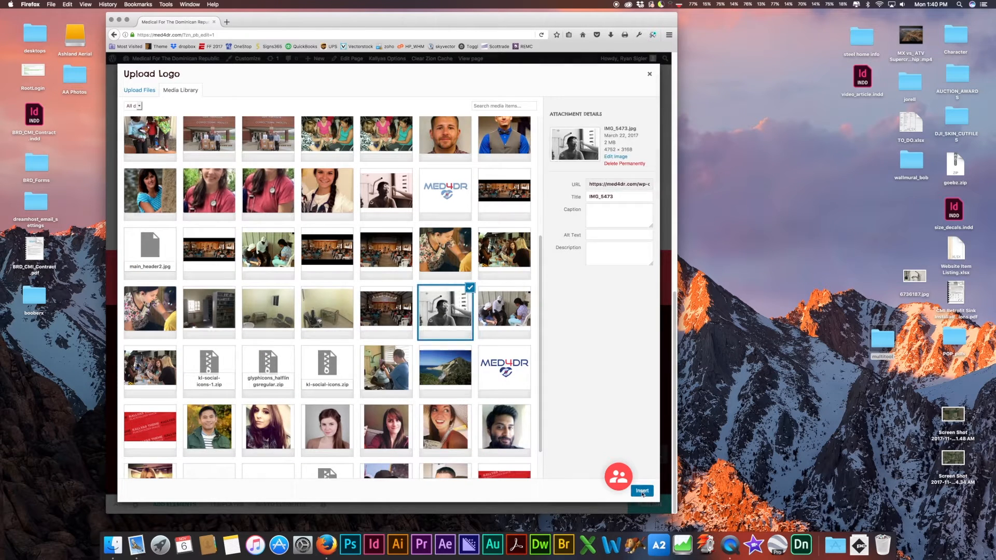
{"action": "left_click", "coordinate": [642, 491]}
{"action": "left_click", "coordinate": [504, 314]}
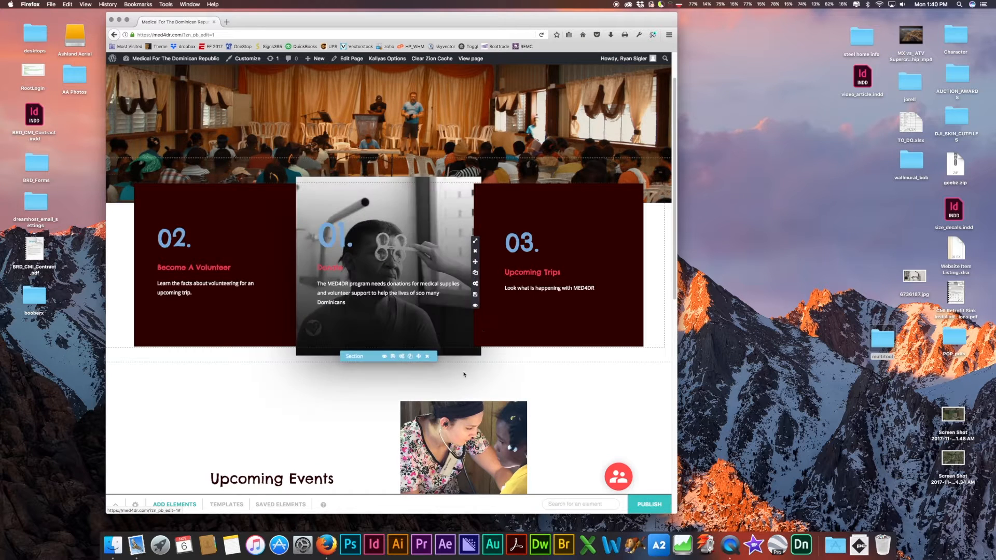
Examine the title, sub-title and font settings of the title element on the Upcoming Events card, and close the options without saving.
{"action": "scroll", "coordinate": [483, 338], "scroll_direction": "down", "scroll_amount": 5}
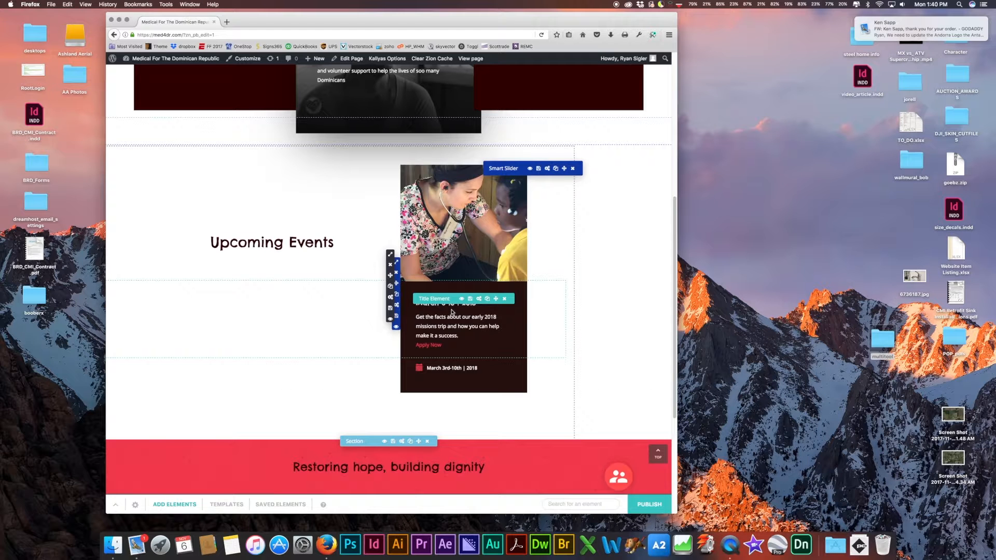
{"action": "left_click", "coordinate": [480, 300]}
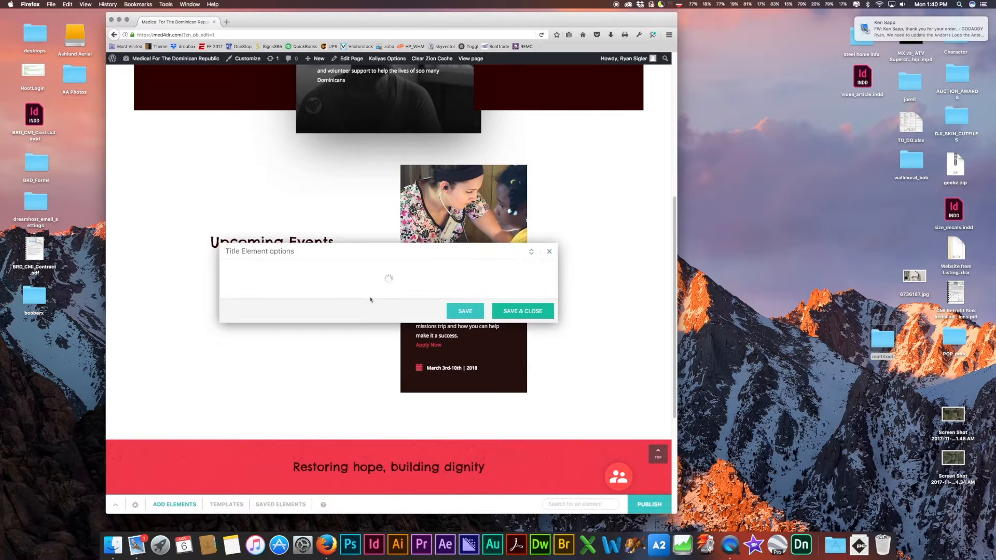
{"action": "scroll", "coordinate": [382, 296], "scroll_direction": "down", "scroll_amount": 2}
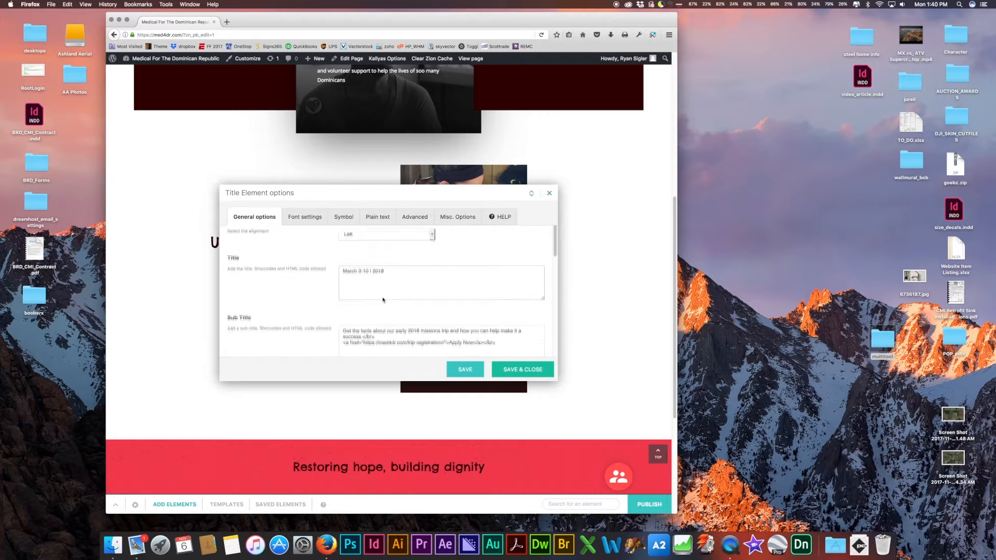
{"action": "left_click_drag", "start_coordinate": [391, 270], "coordinate": [340, 271]}
{"action": "left_click", "coordinate": [366, 269]}
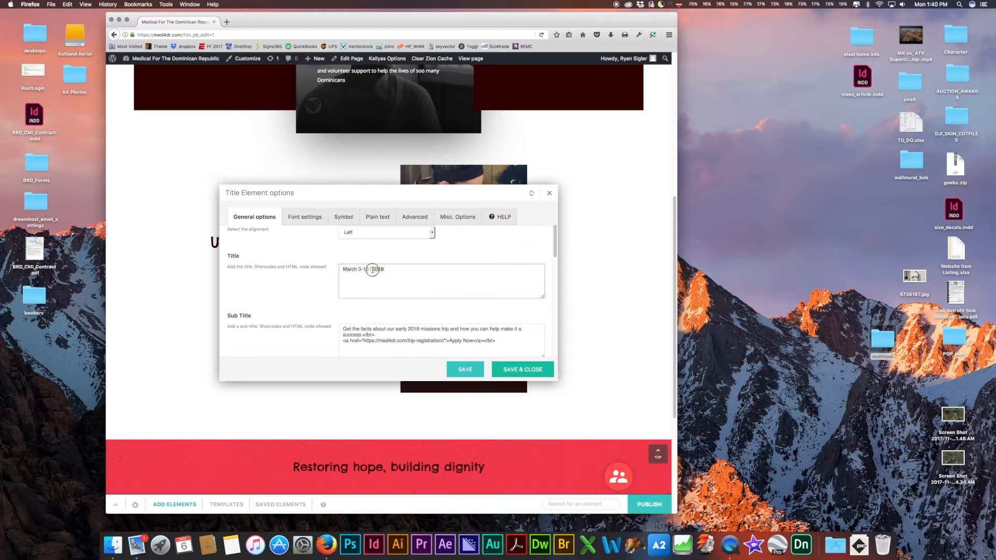
{"action": "triple_click", "coordinate": [363, 335]}
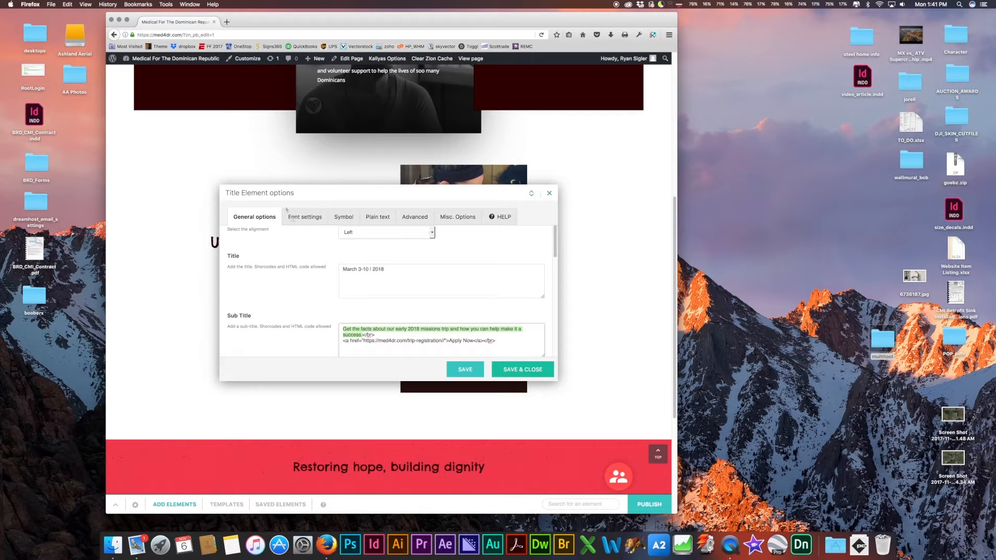
{"action": "left_click", "coordinate": [304, 217]}
{"action": "scroll", "coordinate": [437, 247], "scroll_direction": "down", "scroll_amount": 5}
{"action": "scroll", "coordinate": [402, 311], "scroll_direction": "down", "scroll_amount": 2}
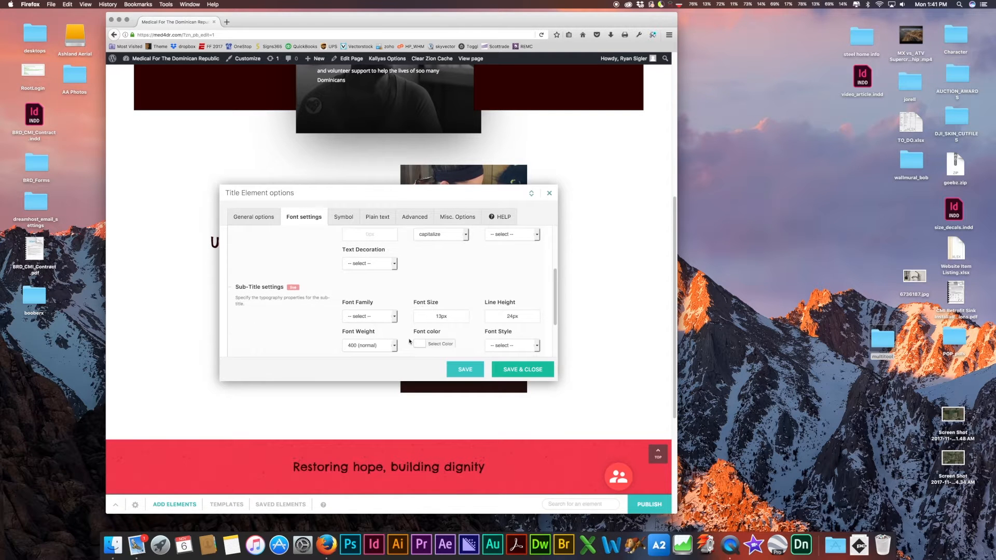
{"action": "left_click", "coordinate": [549, 193]}
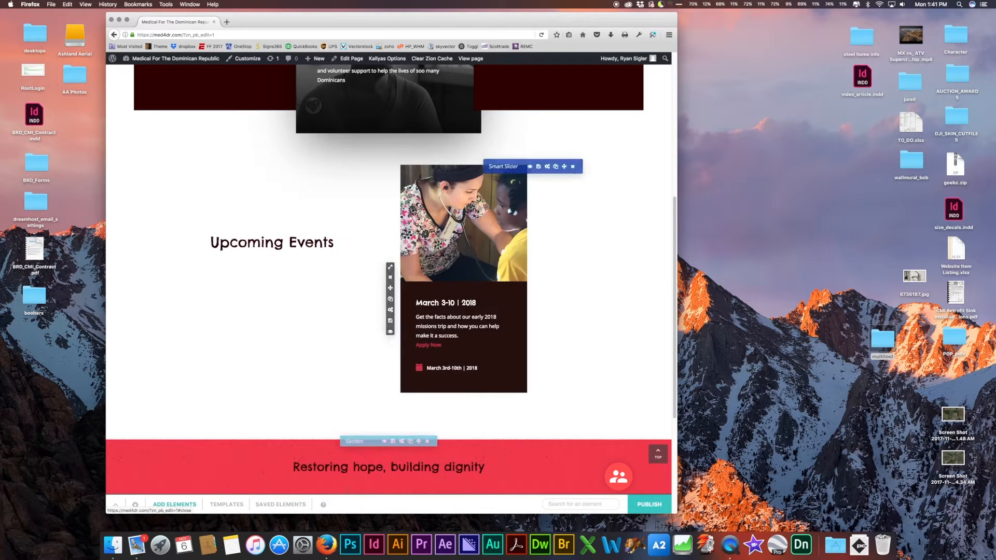
Publish the edited home page.
{"action": "scroll", "coordinate": [376, 431], "scroll_direction": "down", "scroll_amount": 5}
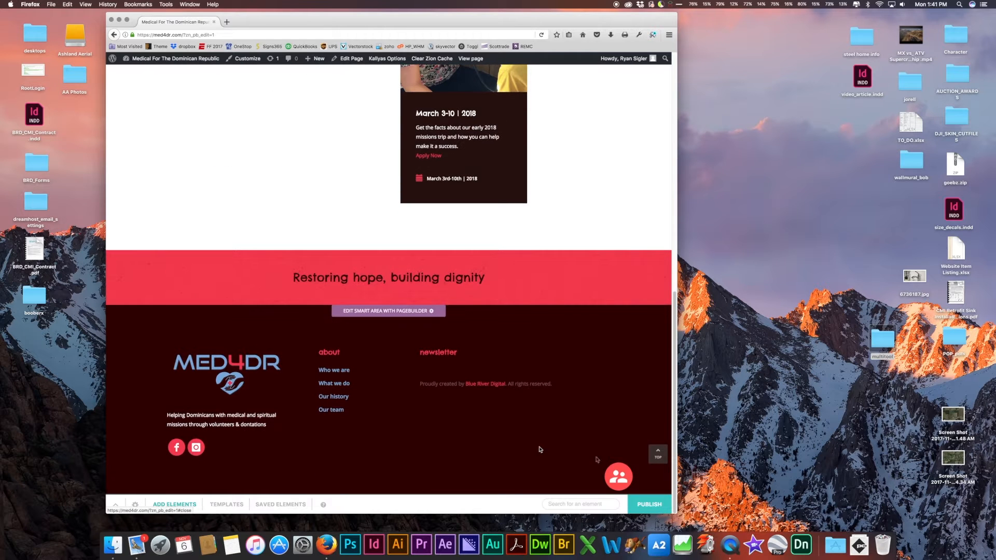
{"action": "left_click", "coordinate": [653, 506]}
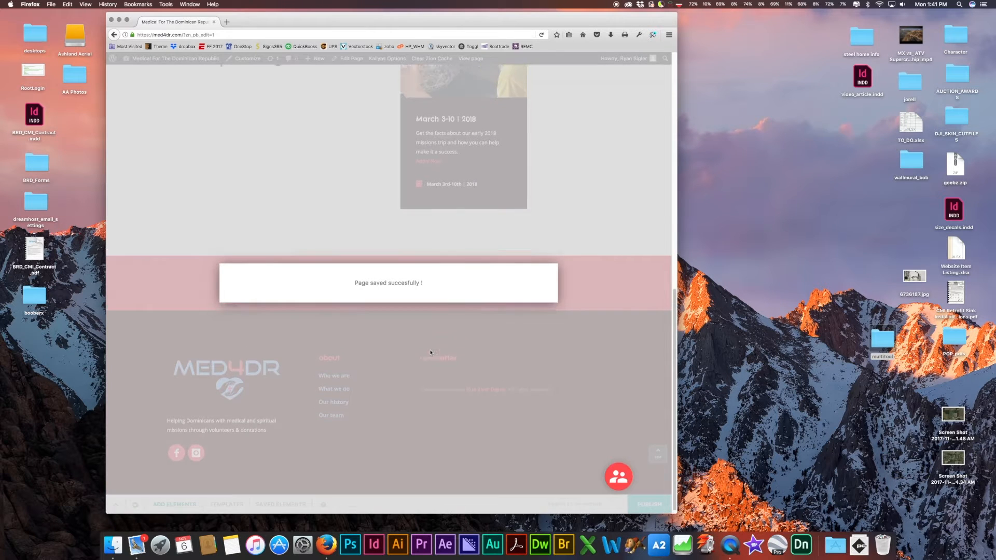
Leave the home page editor, open the March 2018 Trip Registration page, dismiss the Magic Panel Styler and look over the registration form.
{"action": "scroll", "coordinate": [432, 353], "scroll_direction": "up", "scroll_amount": 10}
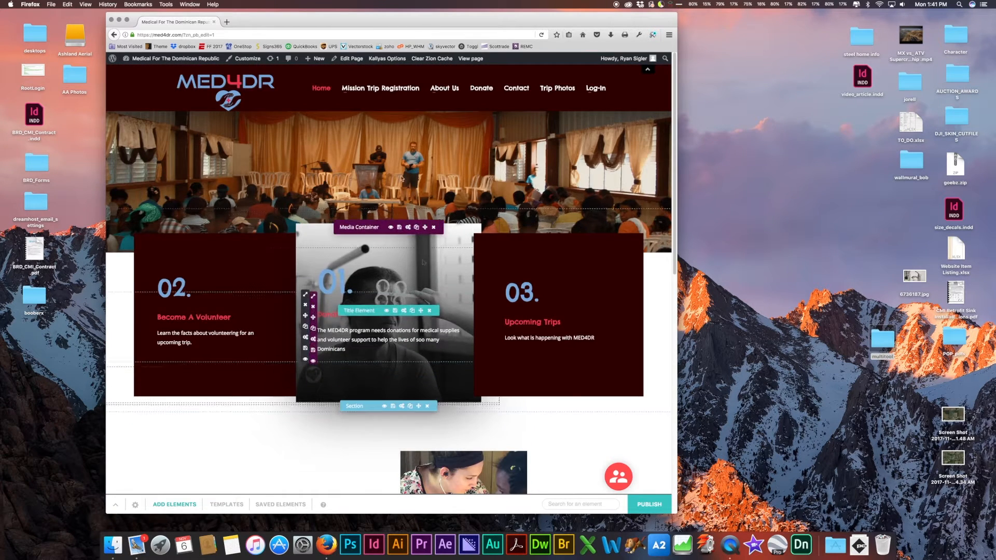
{"action": "mouse_move", "coordinate": [384, 90]}
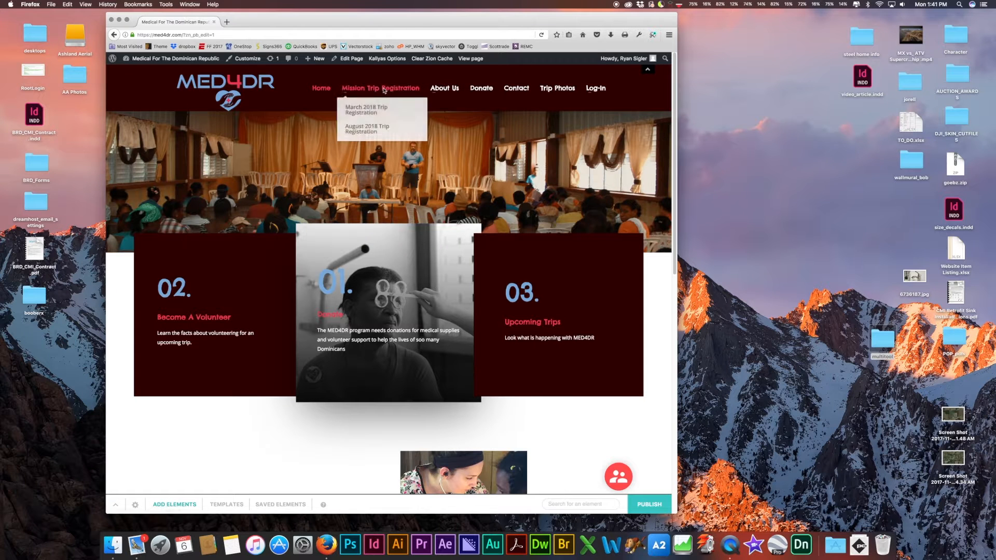
{"action": "left_click", "coordinate": [368, 111]}
{"action": "left_click", "coordinate": [477, 234]}
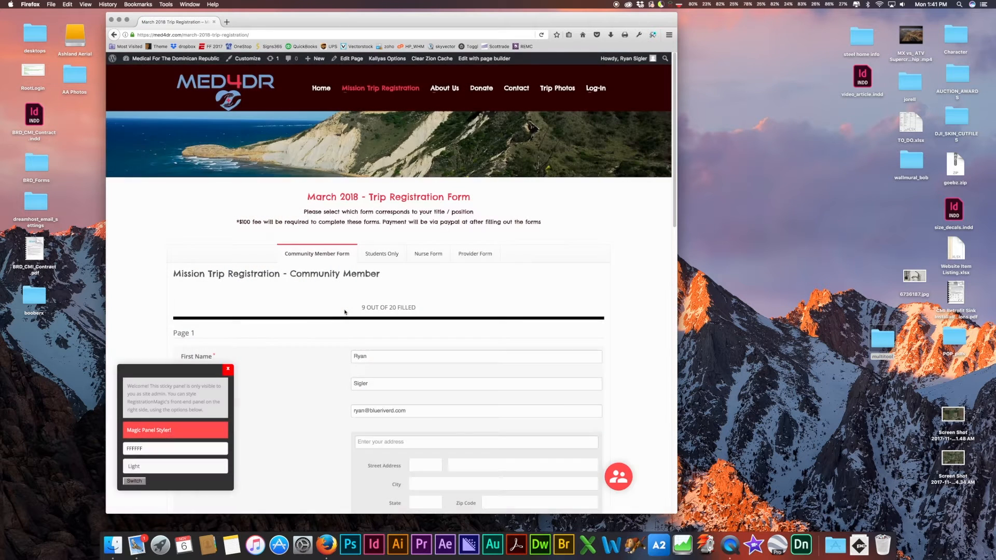
{"action": "left_click", "coordinate": [231, 368]}
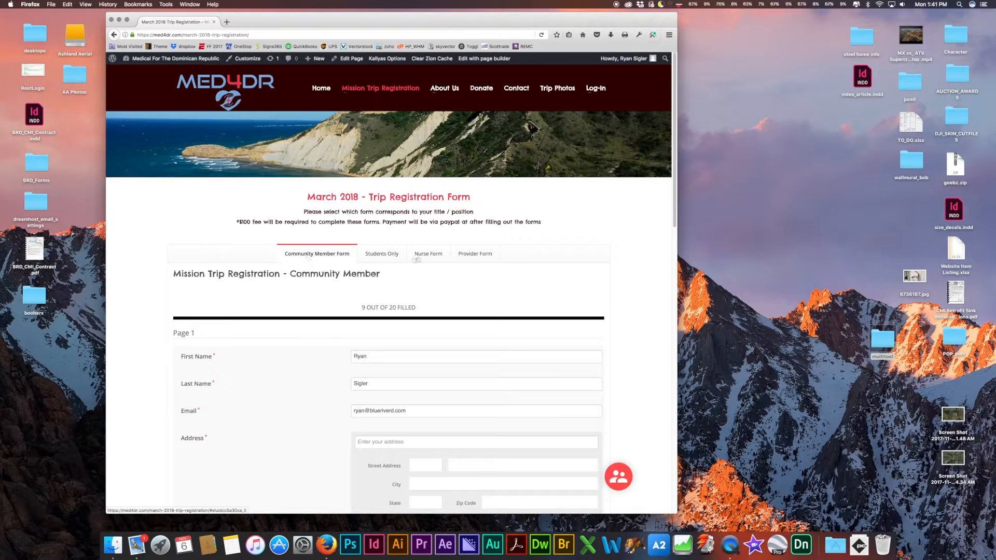
{"action": "scroll", "coordinate": [459, 333], "scroll_direction": "down", "scroll_amount": 5}
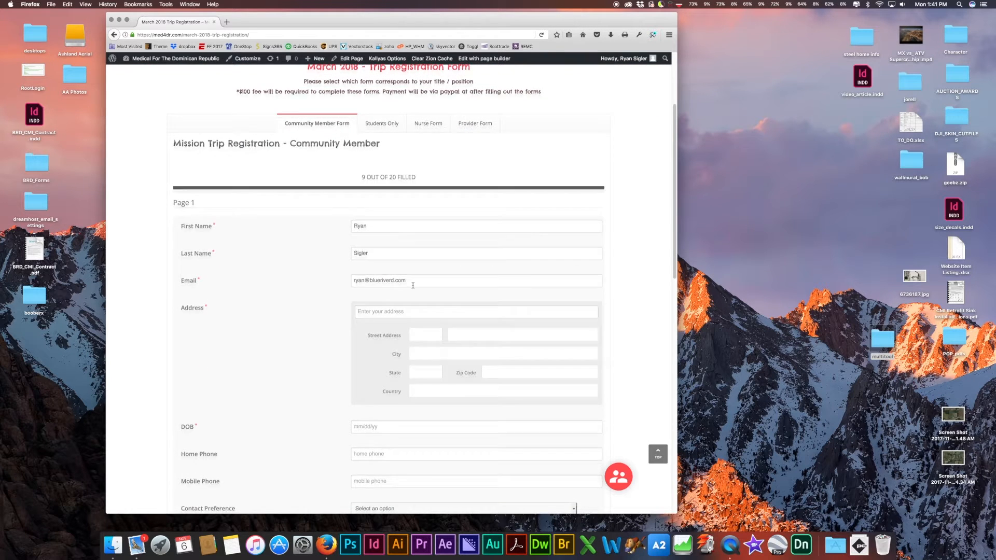
{"action": "scroll", "coordinate": [413, 285], "scroll_direction": "up", "scroll_amount": 5}
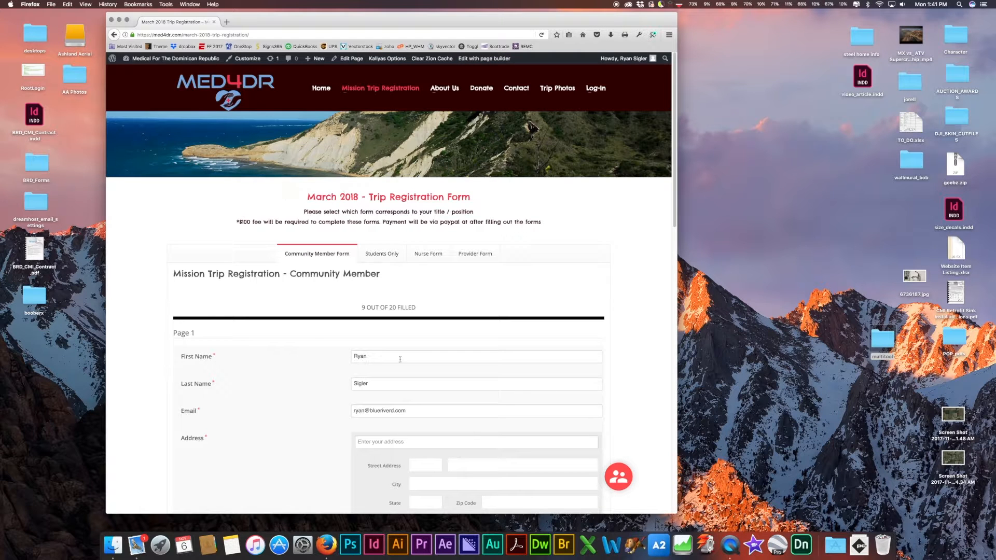
Open the registration page in the page builder, review the title element's title and sub-title texts, and save and close its options.
{"action": "left_click", "coordinate": [485, 59]}
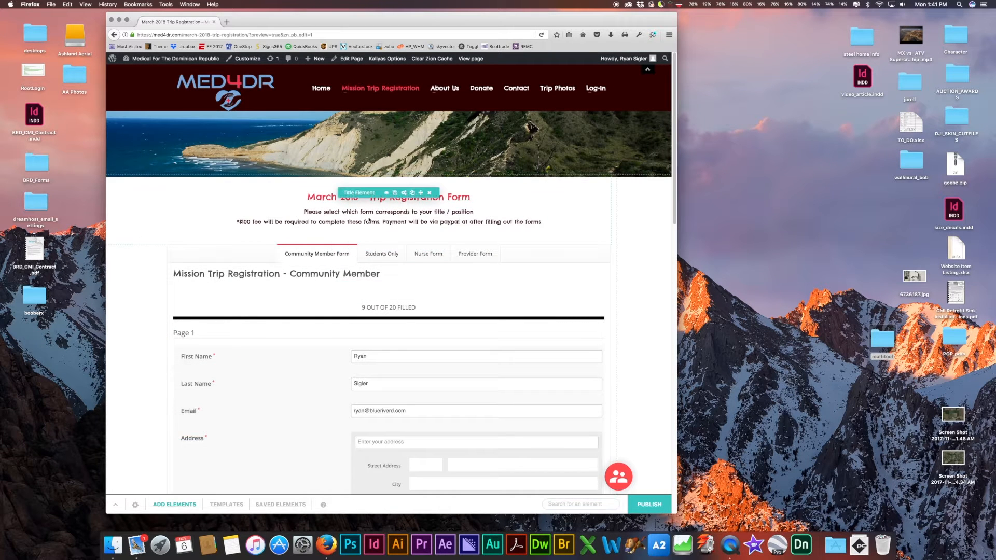
{"action": "left_click", "coordinate": [404, 193]}
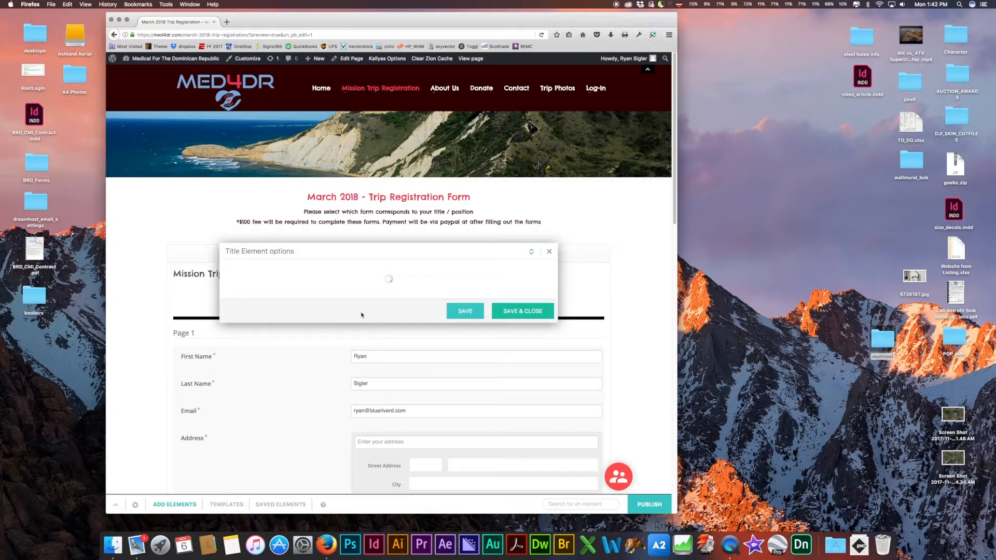
{"action": "left_click_drag", "start_coordinate": [423, 289], "coordinate": [328, 288]}
{"action": "left_click", "coordinate": [405, 349]}
{"action": "left_click", "coordinate": [521, 370]}
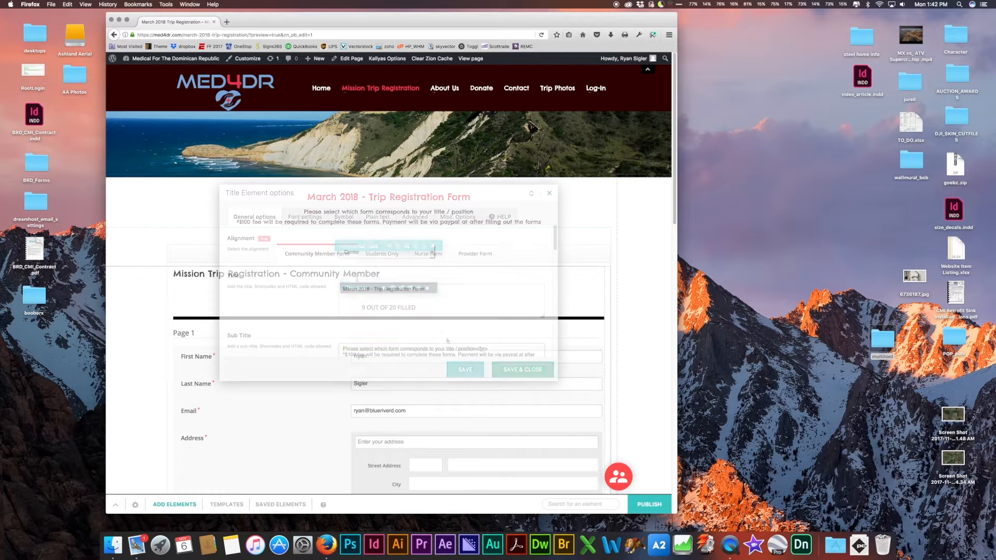
View the Students Only, Nurse and Provider registration forms, and return to the Community Member Form.
{"action": "left_click", "coordinate": [386, 254]}
{"action": "left_click", "coordinate": [431, 257]}
{"action": "left_click", "coordinate": [474, 254]}
{"action": "left_click", "coordinate": [426, 256]}
{"action": "left_click", "coordinate": [381, 254]}
{"action": "left_click", "coordinate": [319, 254]}
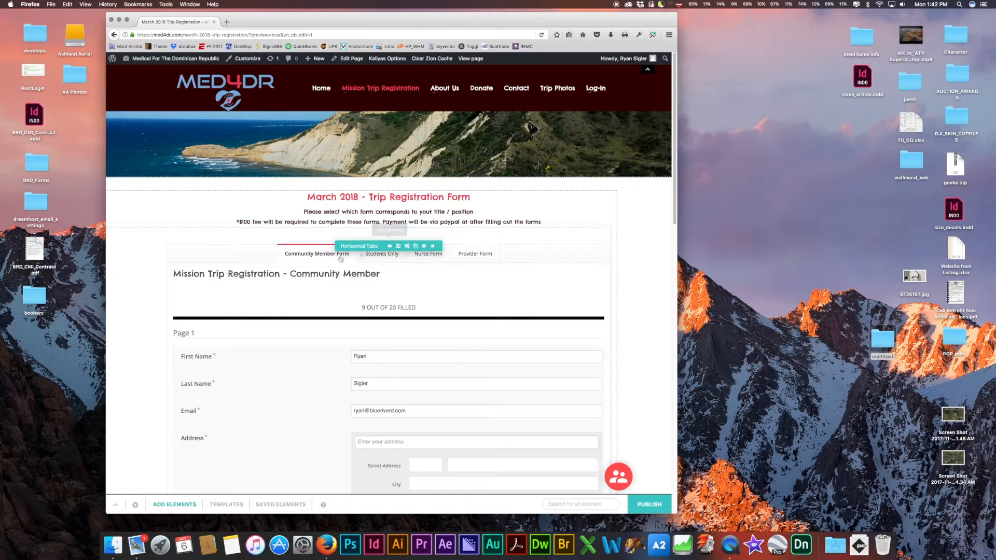
Examine the Horizontal Tabs options and the tab title of the Community Member Form entry, and close both without saving.
{"action": "left_click", "coordinate": [408, 247]}
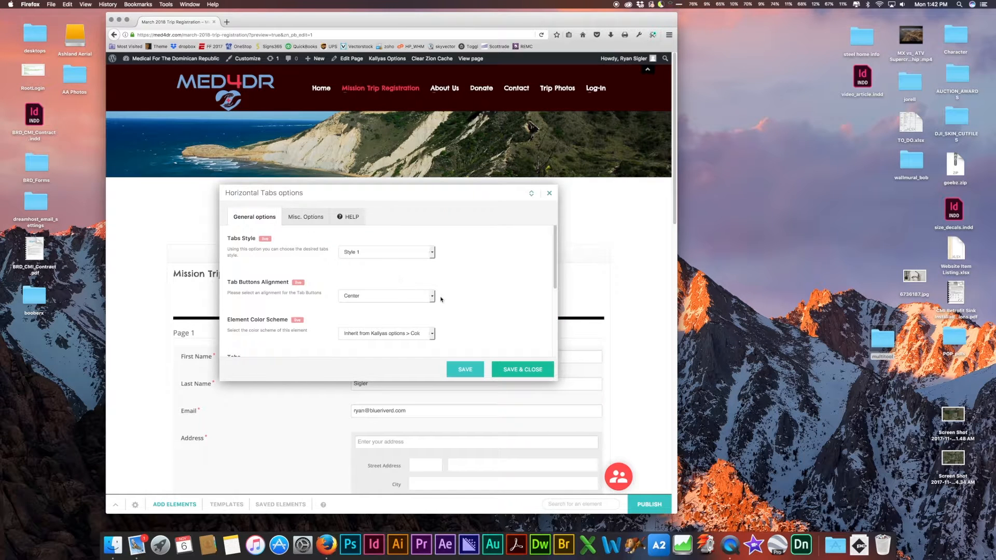
{"action": "scroll", "coordinate": [430, 296], "scroll_direction": "down", "scroll_amount": 4}
{"action": "left_click", "coordinate": [537, 281]}
{"action": "left_click_drag", "start_coordinate": [415, 280], "coordinate": [234, 277]}
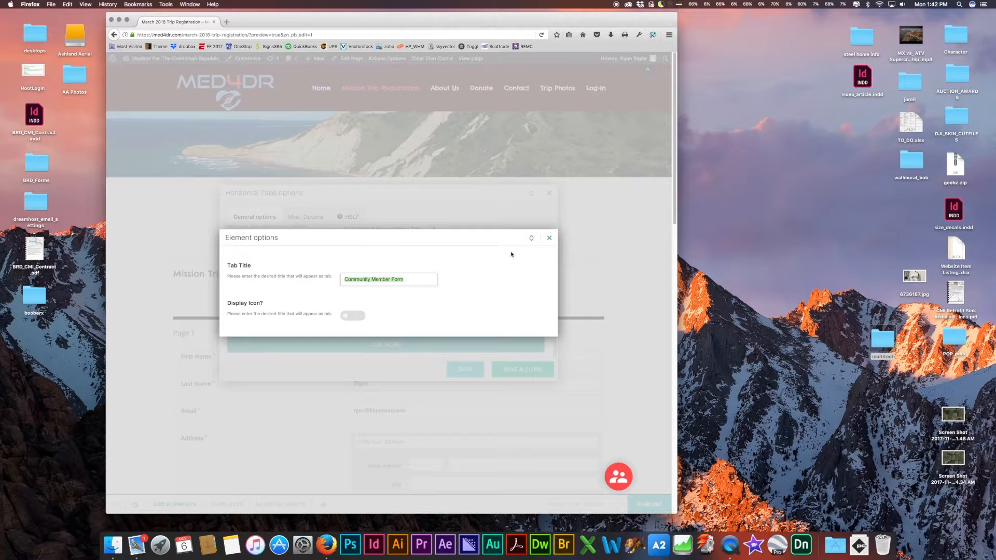
{"action": "left_click", "coordinate": [550, 238]}
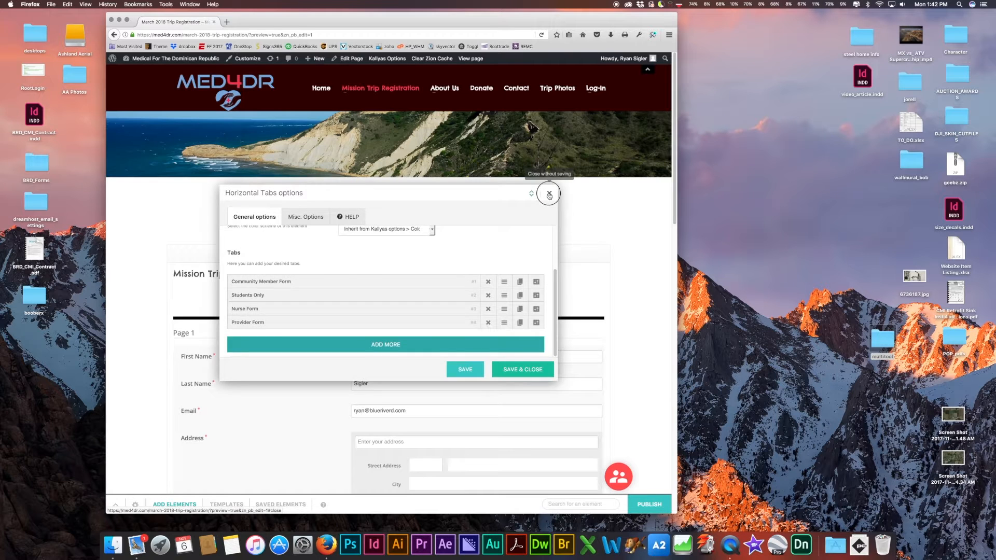
{"action": "left_click", "coordinate": [549, 194]}
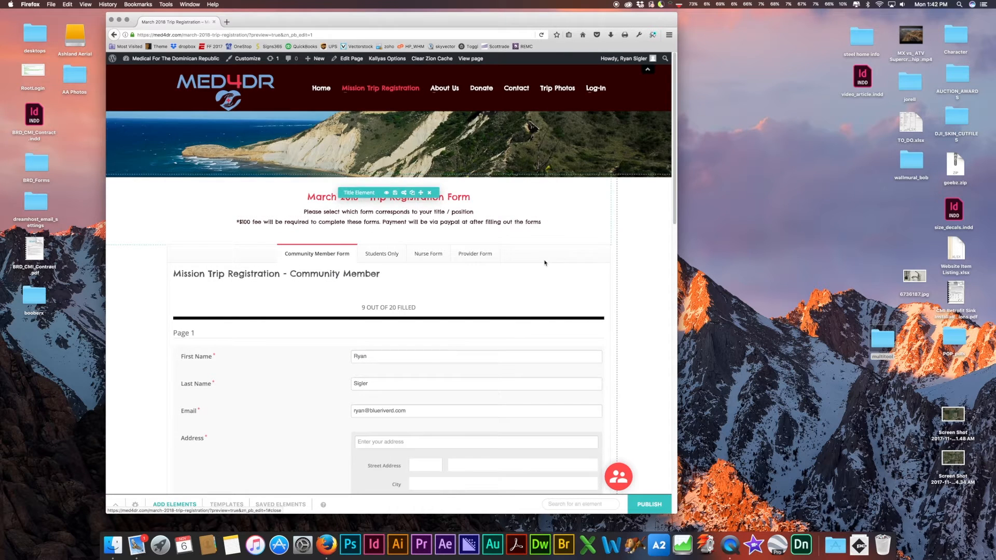
Examine the form shortcode in the options of the text box inside the Community Member tab, and close them without saving.
{"action": "scroll", "coordinate": [385, 355], "scroll_direction": "down", "scroll_amount": 5}
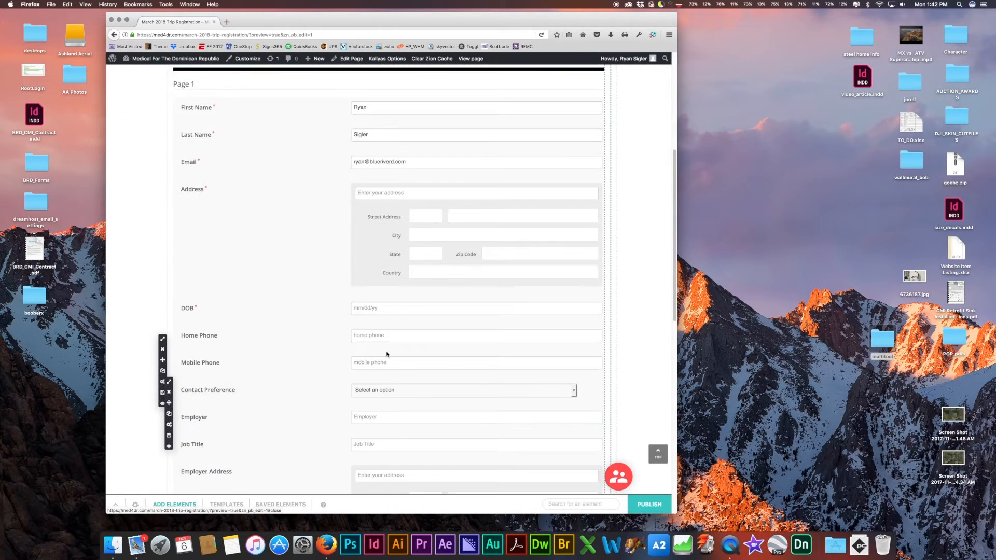
{"action": "scroll", "coordinate": [385, 354], "scroll_direction": "up", "scroll_amount": 5}
{"action": "left_click", "coordinate": [402, 284]}
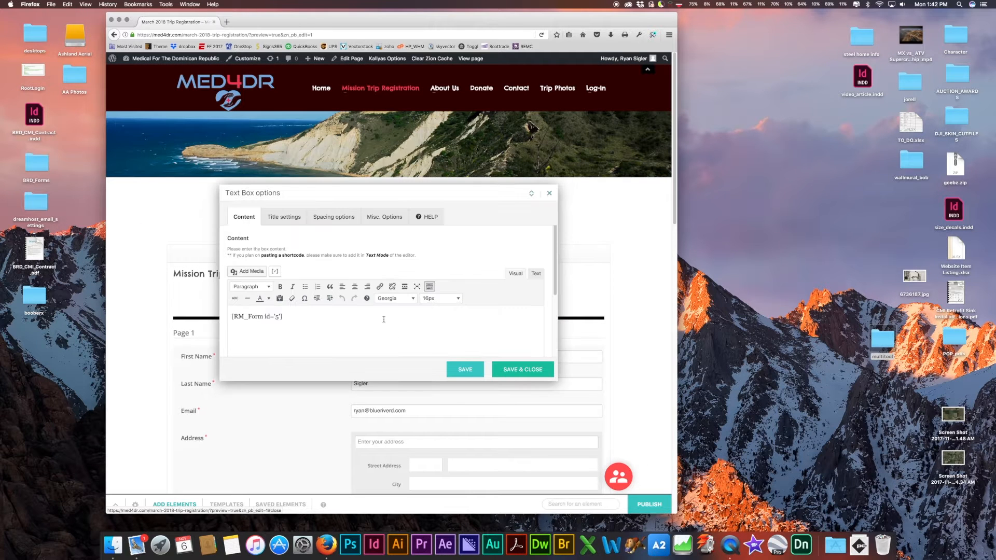
{"action": "left_click_drag", "start_coordinate": [336, 312], "coordinate": [143, 298]}
{"action": "left_click_drag", "start_coordinate": [302, 323], "coordinate": [143, 316]}
{"action": "left_click", "coordinate": [550, 193]}
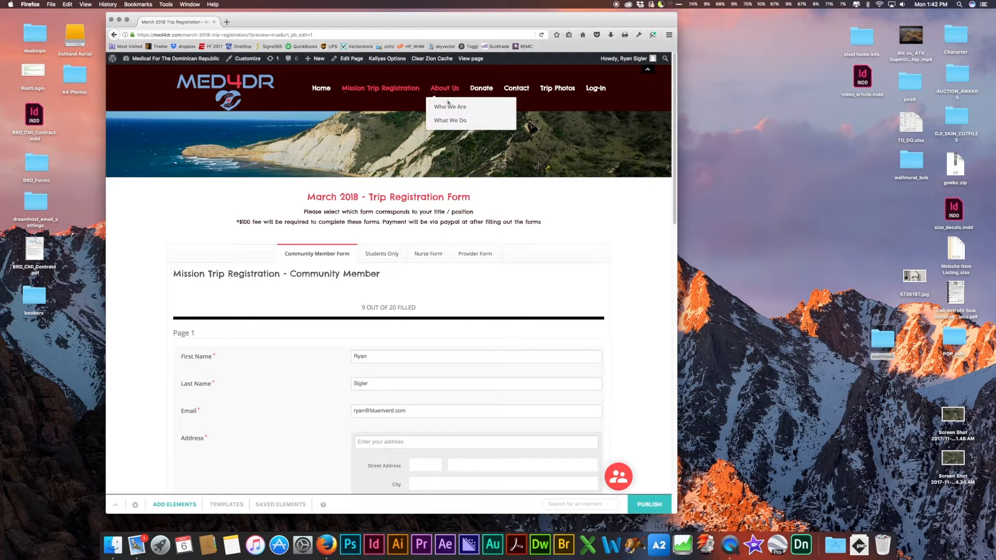
Leave the registration page editor, open the Who We Are page, dismiss the Magic Panel Styler and look over the team member boxes.
{"action": "left_click", "coordinate": [451, 106]}
{"action": "left_click", "coordinate": [480, 233]}
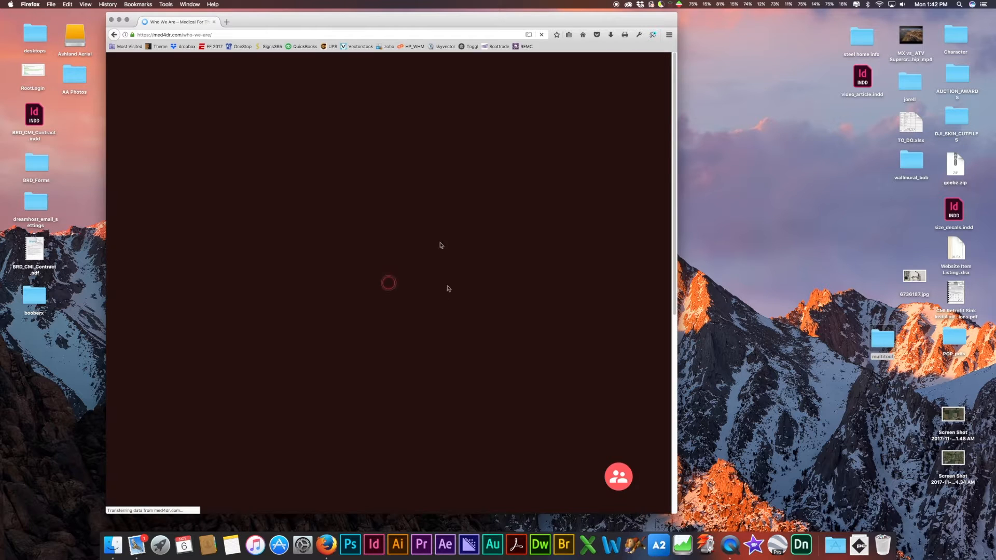
{"action": "scroll", "coordinate": [396, 358], "scroll_direction": "down", "scroll_amount": 4}
{"action": "scroll", "coordinate": [396, 358], "scroll_direction": "down", "scroll_amount": 2}
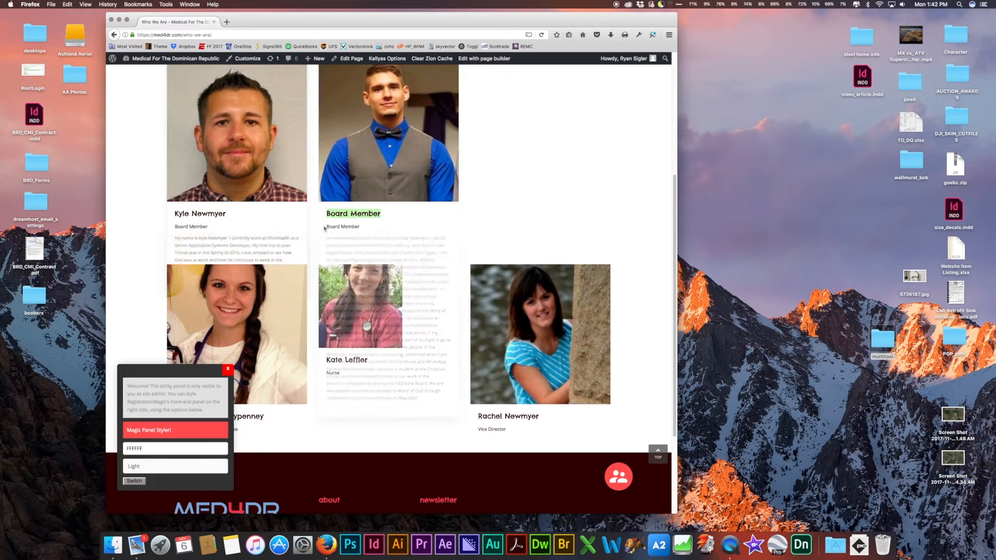
{"action": "left_click", "coordinate": [228, 370]}
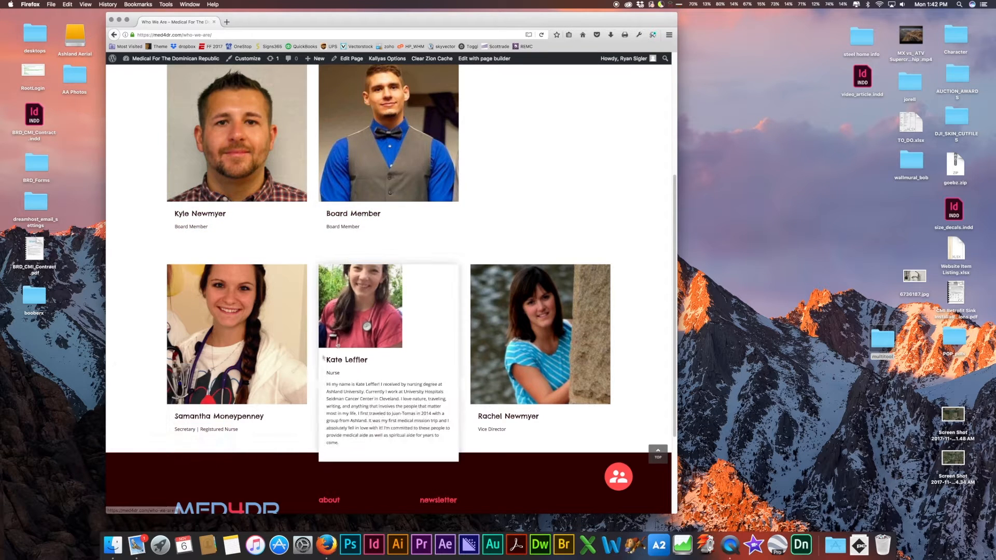
{"action": "scroll", "coordinate": [395, 225], "scroll_direction": "up", "scroll_amount": 2}
{"action": "scroll", "coordinate": [396, 225], "scroll_direction": "up", "scroll_amount": 2}
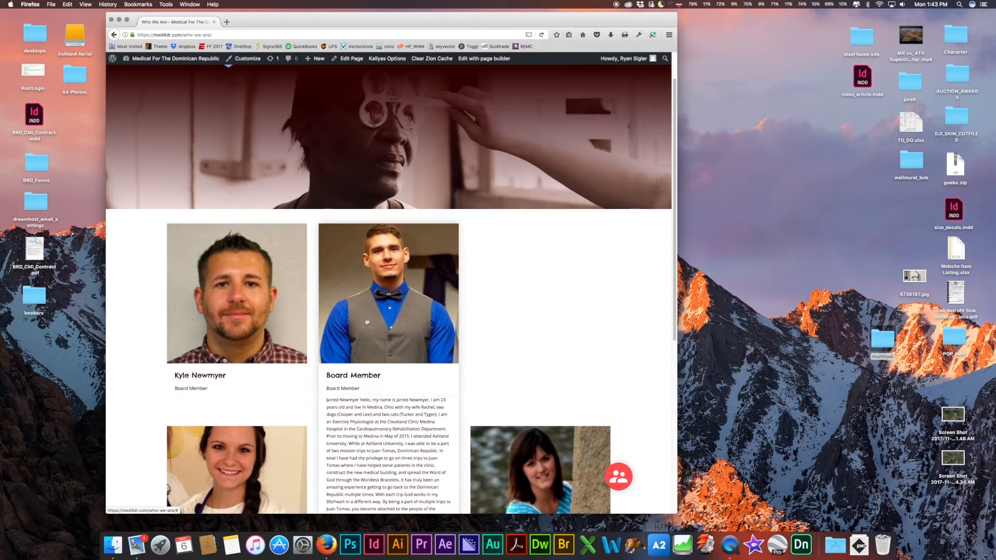
Open the Who We Are page in the page builder, examine the "Board Member" team box's name, position, description and image settings, and close without saving.
{"action": "left_click", "coordinate": [478, 58]}
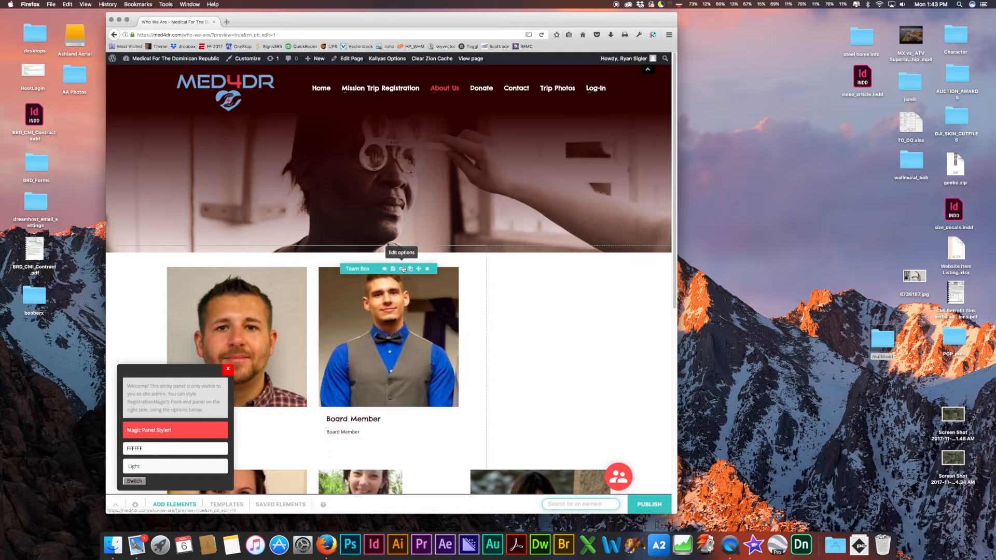
{"action": "left_click", "coordinate": [402, 269]}
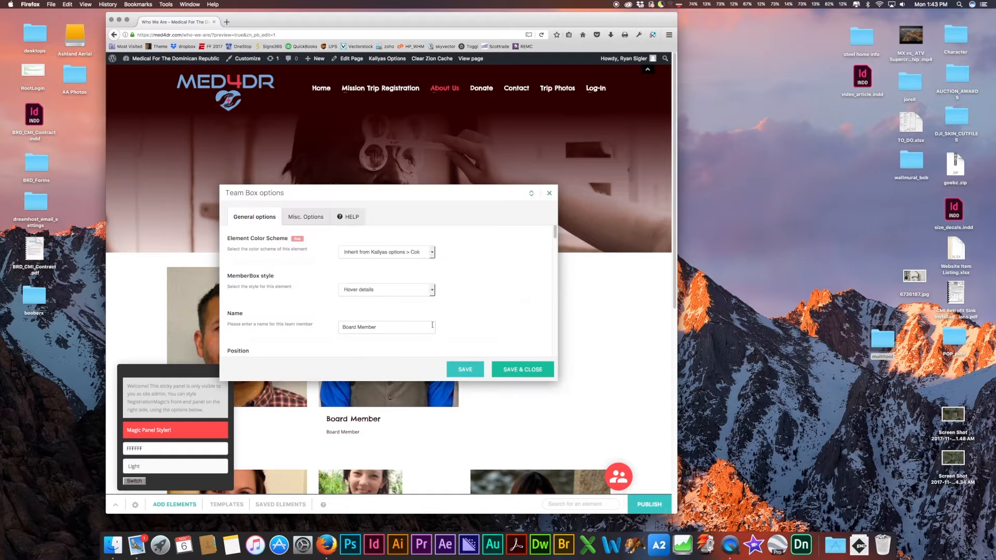
{"action": "scroll", "coordinate": [426, 307], "scroll_direction": "down", "scroll_amount": 2}
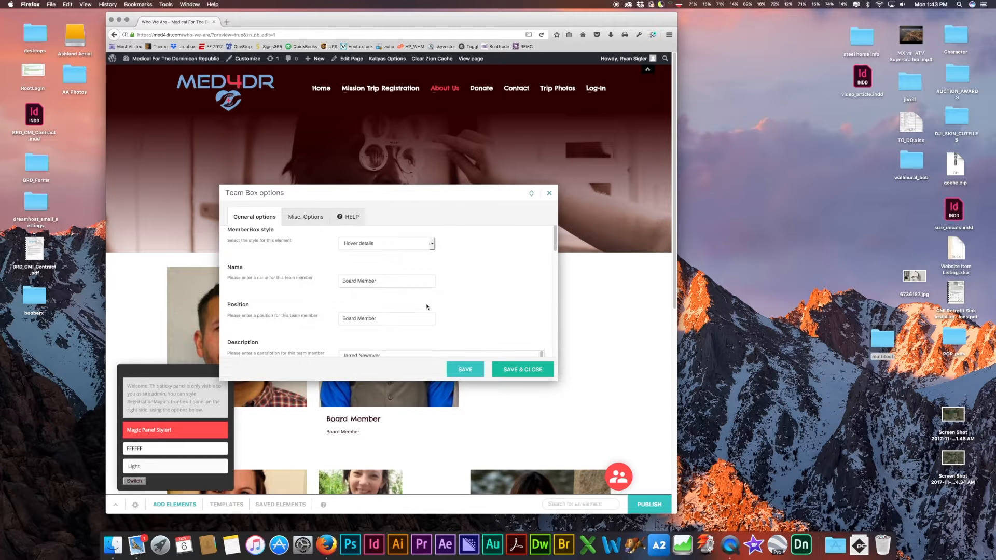
{"action": "key", "text": "Tab"}
{"action": "key", "text": "Tab"}
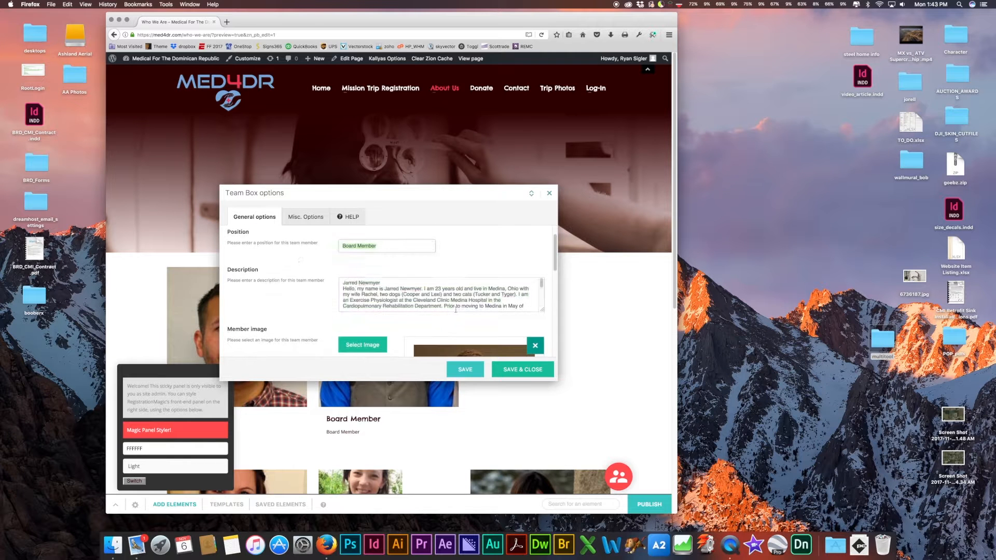
{"action": "scroll", "coordinate": [390, 310], "scroll_direction": "down", "scroll_amount": 4}
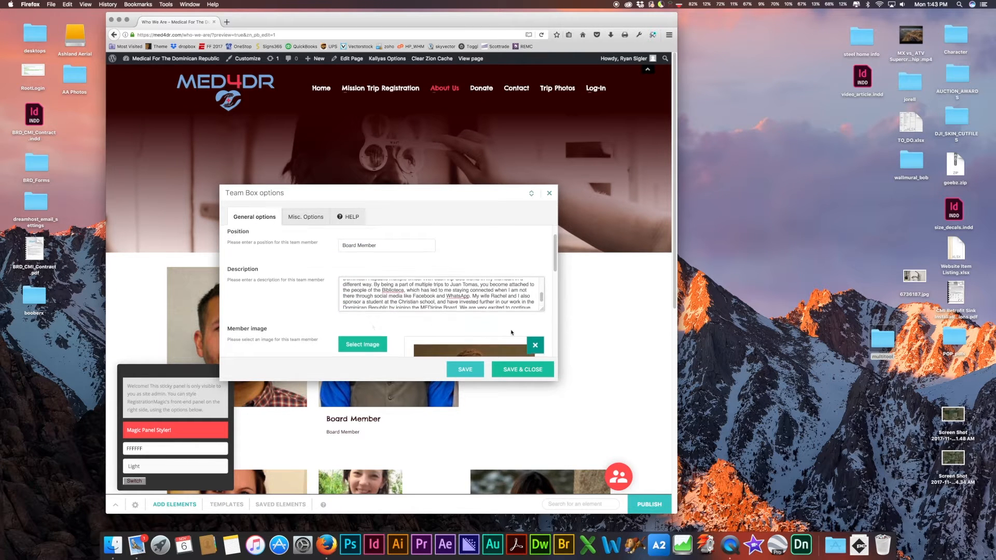
{"action": "scroll", "coordinate": [512, 333], "scroll_direction": "down", "scroll_amount": 2}
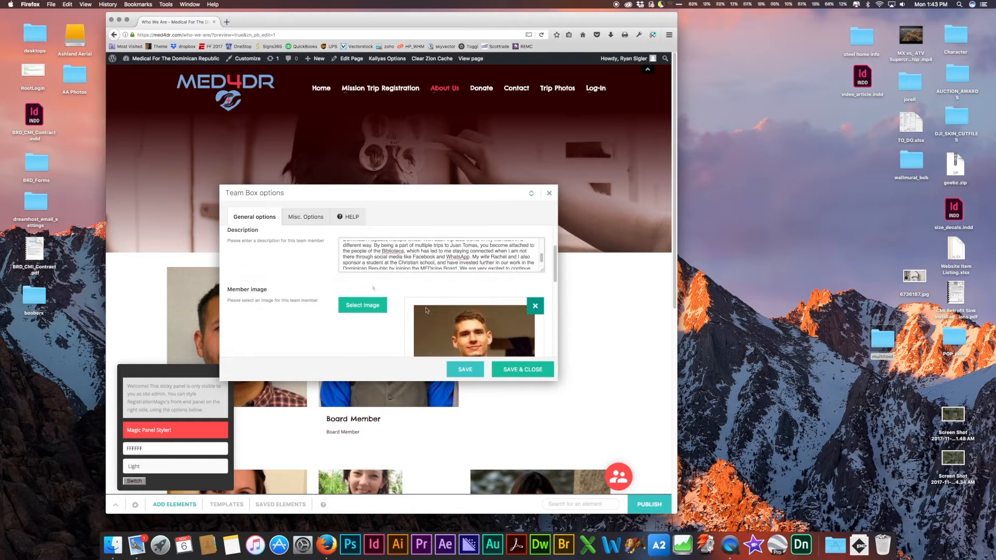
{"action": "left_click", "coordinate": [549, 193]}
{"action": "scroll", "coordinate": [509, 322], "scroll_direction": "down", "scroll_amount": 10}
{"action": "scroll", "coordinate": [522, 359], "scroll_direction": "up", "scroll_amount": 10}
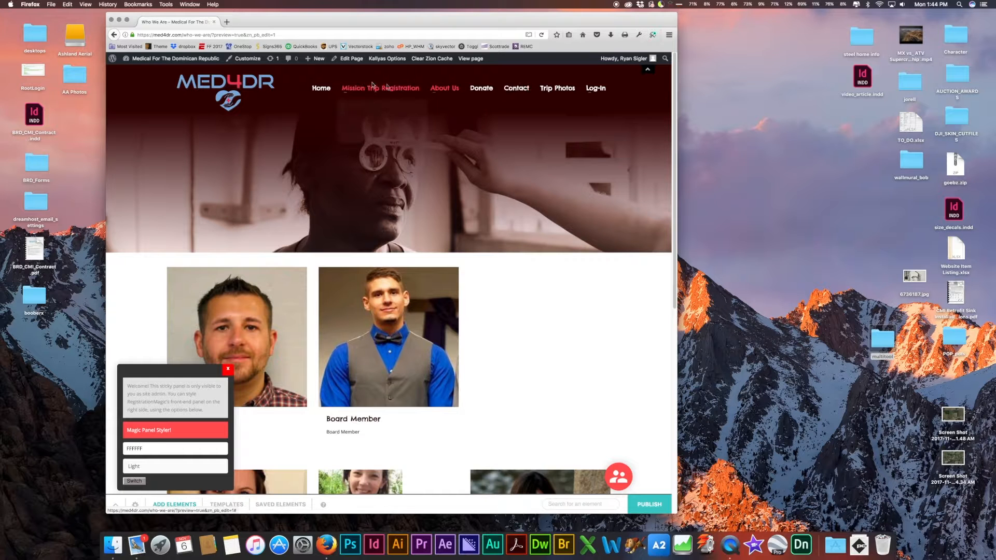
Leave the Who We Are editor, open the Donate page and look over its donation form.
{"action": "left_click", "coordinate": [488, 89]}
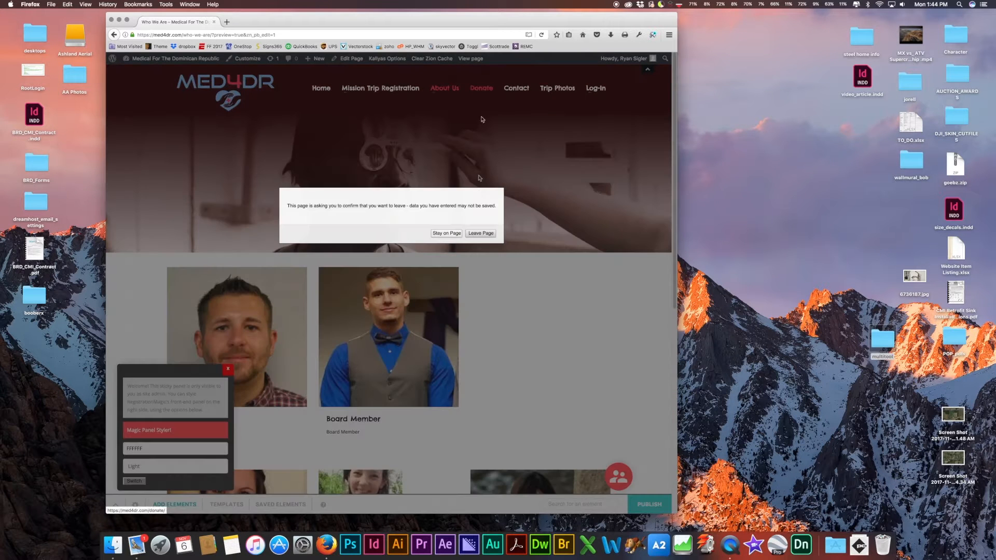
{"action": "left_click", "coordinate": [477, 233]}
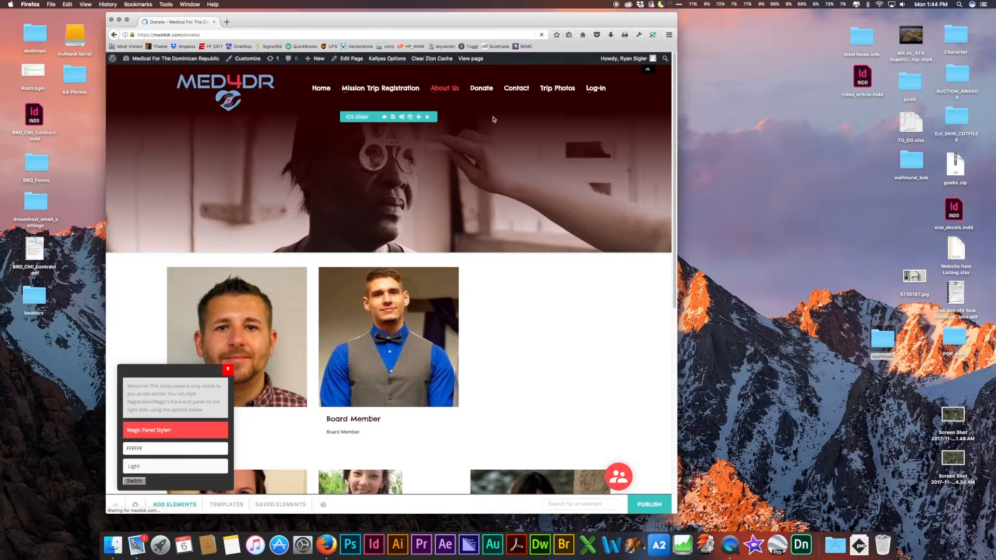
{"action": "scroll", "coordinate": [516, 296], "scroll_direction": "down", "scroll_amount": 10}
{"action": "scroll", "coordinate": [517, 298], "scroll_direction": "up", "scroll_amount": 10}
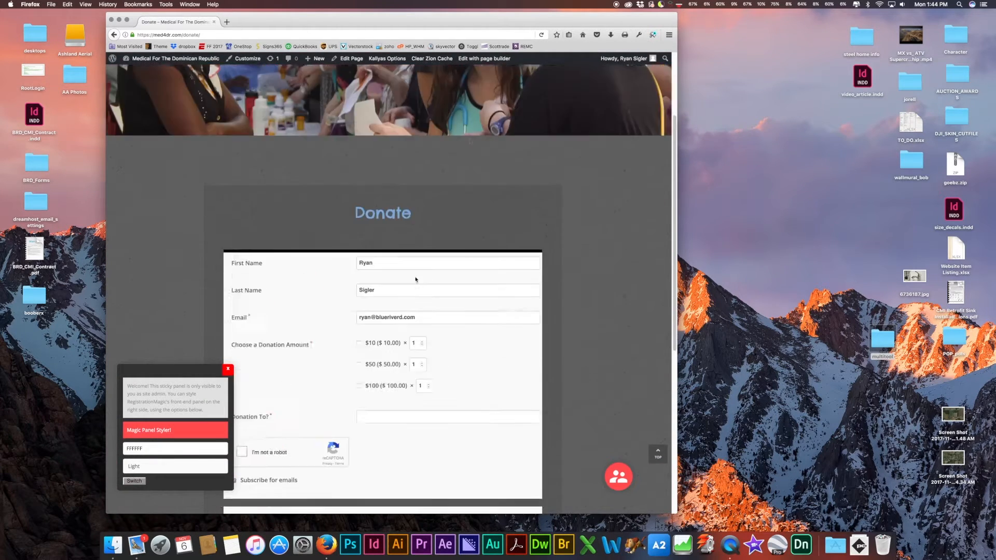
Open the Contact page and look over its contact information, contact form and footer.
{"action": "left_click", "coordinate": [527, 89]}
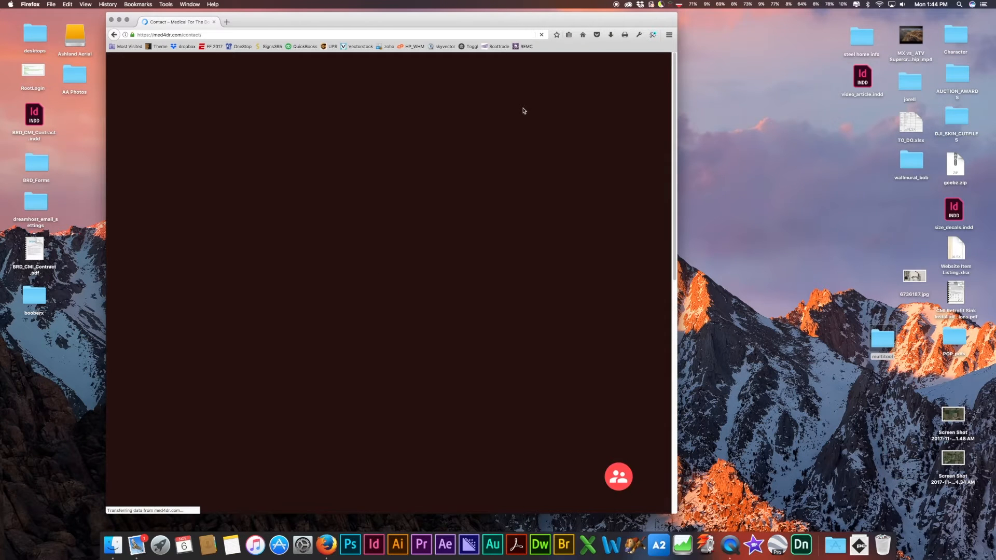
{"action": "scroll", "coordinate": [528, 326], "scroll_direction": "down", "scroll_amount": 5}
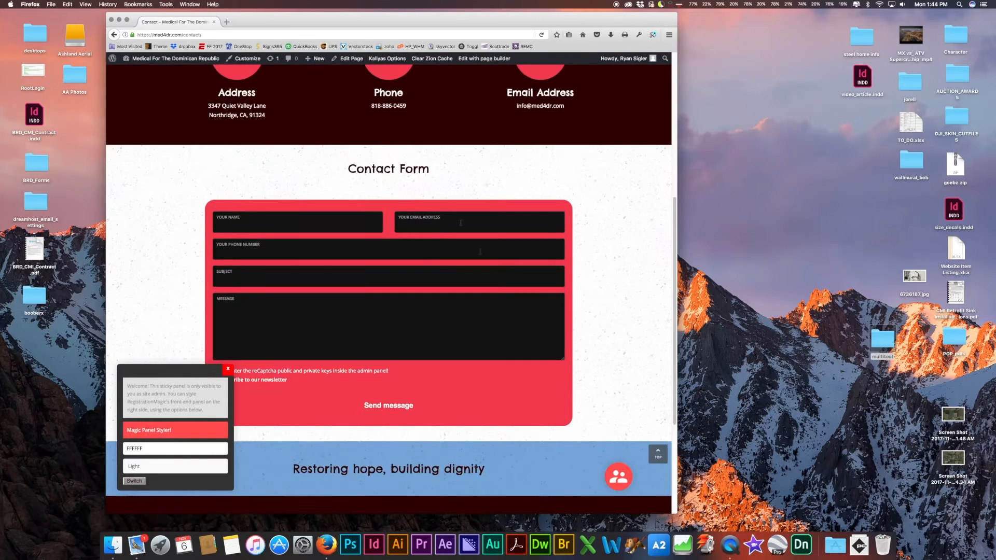
{"action": "scroll", "coordinate": [366, 382], "scroll_direction": "down", "scroll_amount": 3}
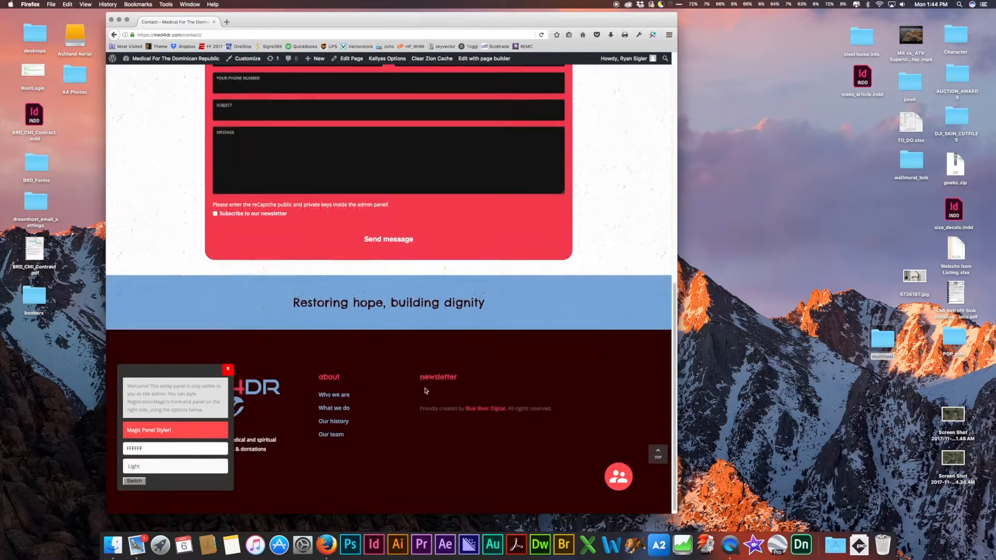
{"action": "scroll", "coordinate": [415, 390], "scroll_direction": "up", "scroll_amount": 4}
{"action": "scroll", "coordinate": [425, 391], "scroll_direction": "up", "scroll_amount": 5}
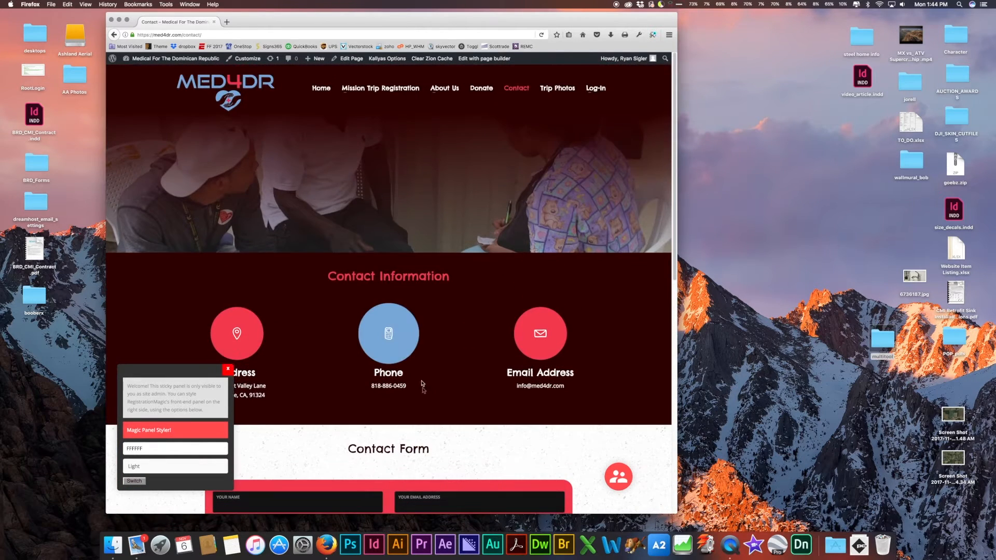
Look over the phone and address entries, open the Contact page in the page builder and dismiss the Magic Panel Styler.
{"action": "left_click_drag", "start_coordinate": [405, 386], "coordinate": [363, 388]}
{"action": "left_click", "coordinate": [228, 369]}
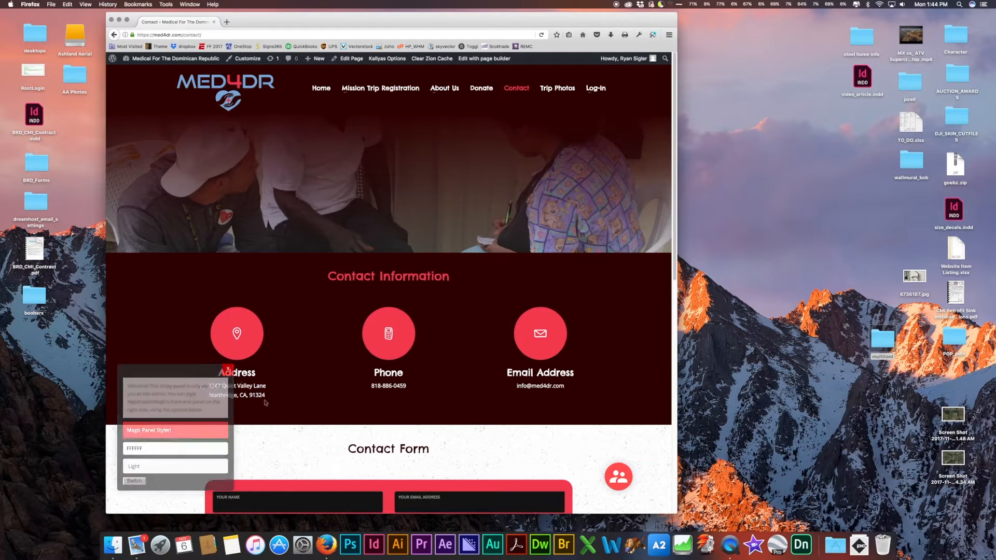
{"action": "left_click_drag", "start_coordinate": [266, 397], "coordinate": [188, 389]}
{"action": "left_click", "coordinate": [493, 58]}
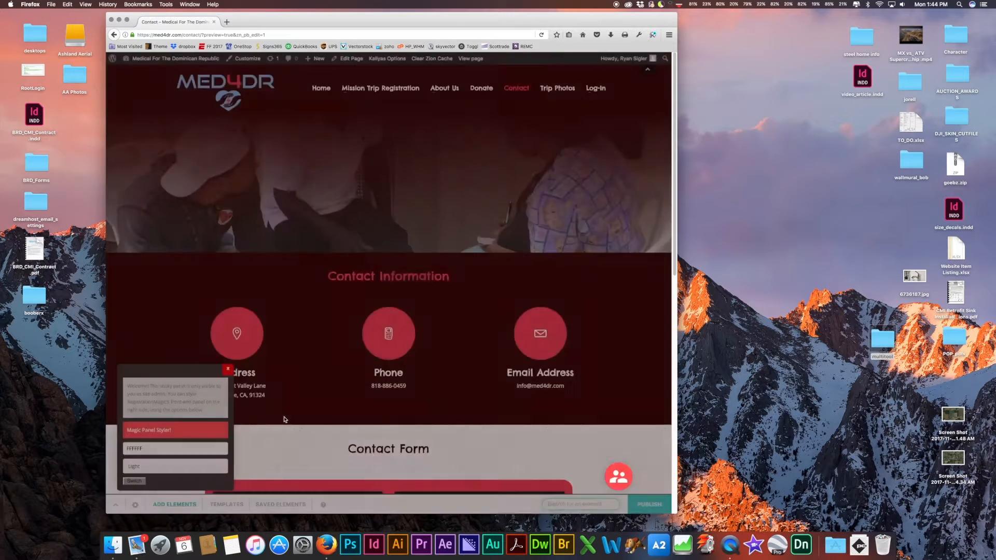
{"action": "left_click", "coordinate": [228, 369]}
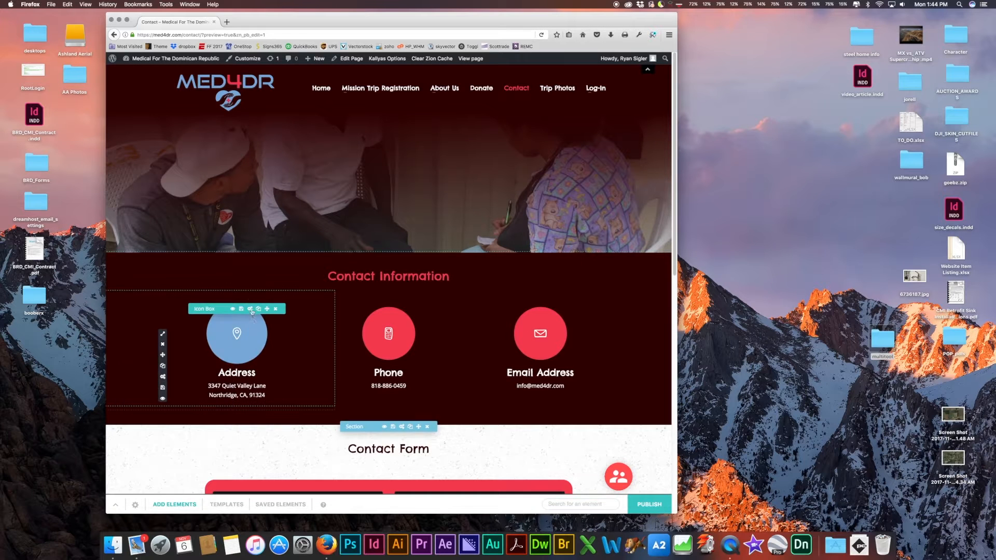
Open the options of the "Address" icon box and examine its description text.
{"action": "left_click", "coordinate": [251, 310]}
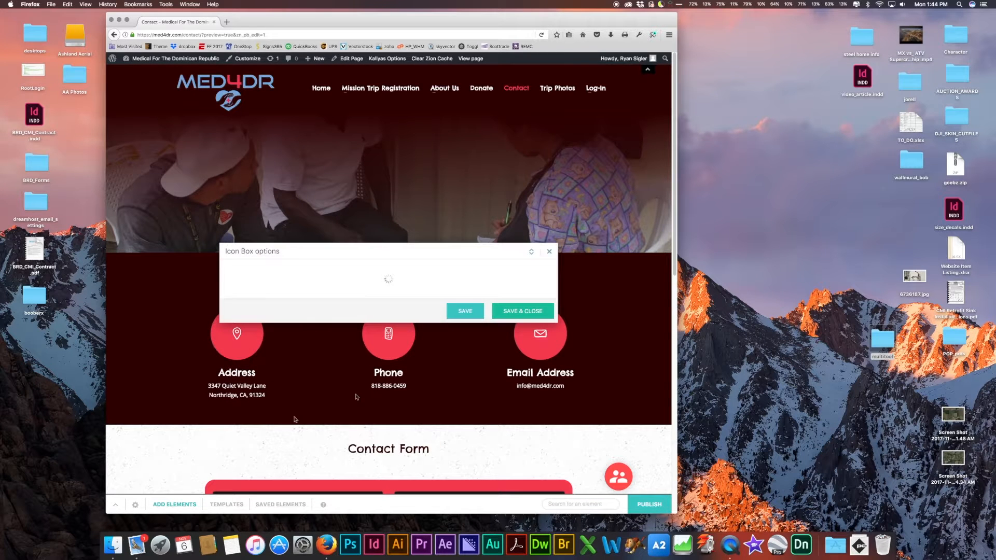
{"action": "scroll", "coordinate": [407, 304], "scroll_direction": "down", "scroll_amount": 3}
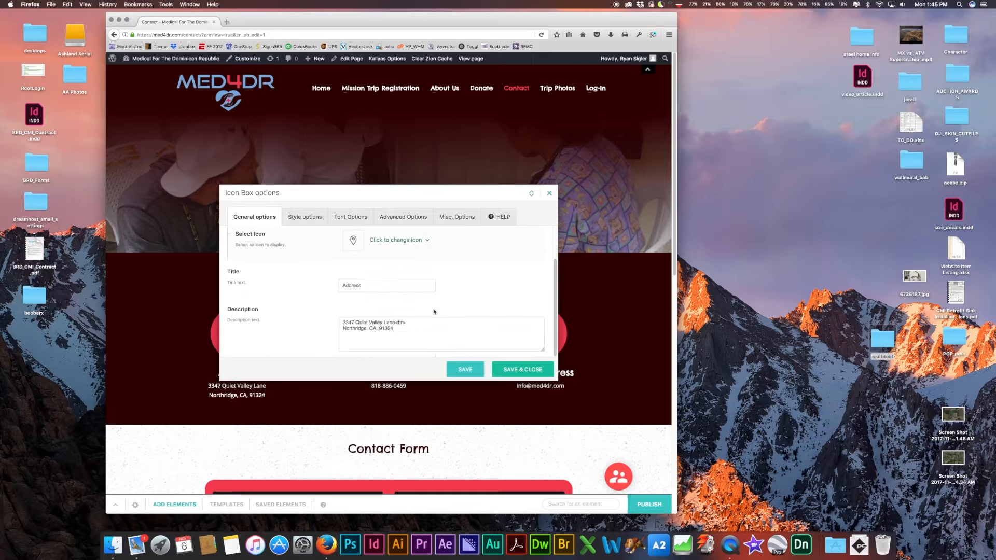
{"action": "left_click_drag", "start_coordinate": [402, 331], "coordinate": [341, 321]}
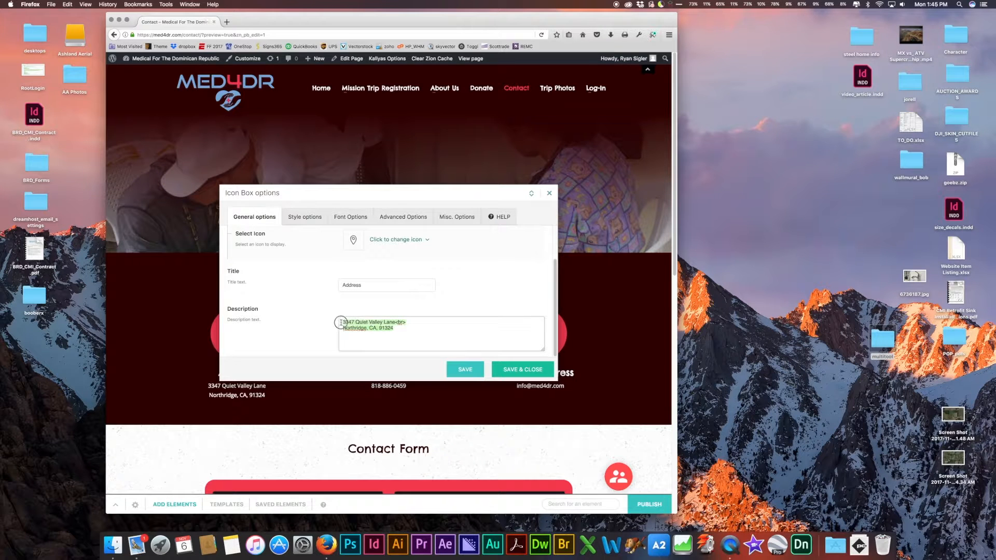
{"action": "mouse_move", "coordinate": [365, 198]}
{"action": "left_mouse_down"}
{"action": "mouse_move", "coordinate": [516, 141]}
{"action": "mouse_move", "coordinate": [363, 188]}
{"action": "left_mouse_up"}
{"action": "left_click_drag", "start_coordinate": [393, 312], "coordinate": [280, 308]}
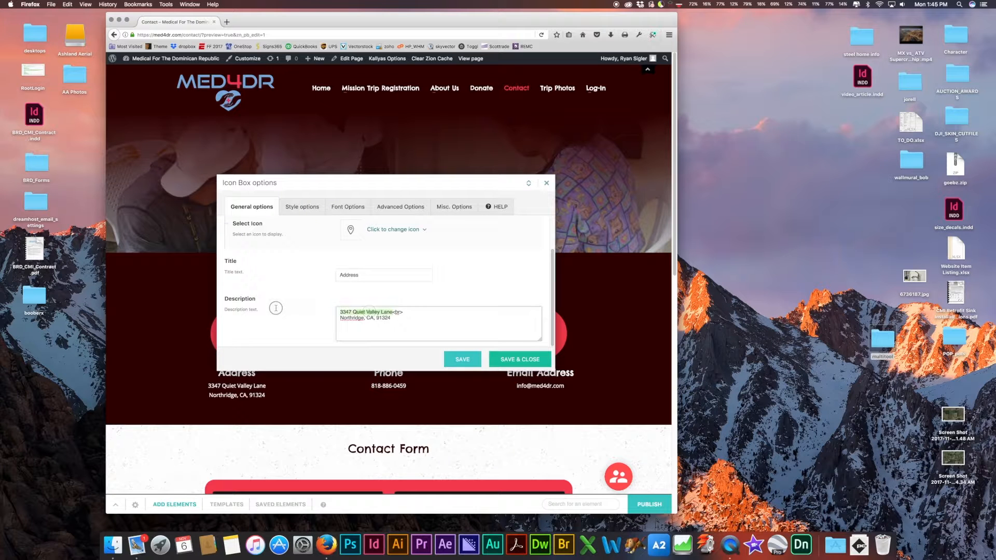
Remove the <br> tag after the street line in the "Address" box's description and save the options.
{"action": "left_click", "coordinate": [407, 313]}
{"action": "left_click_drag", "start_coordinate": [407, 314], "coordinate": [394, 312]}
{"action": "left_click", "coordinate": [407, 311]}
{"action": "key", "text": "super+x"}
{"action": "left_click", "coordinate": [462, 359]}
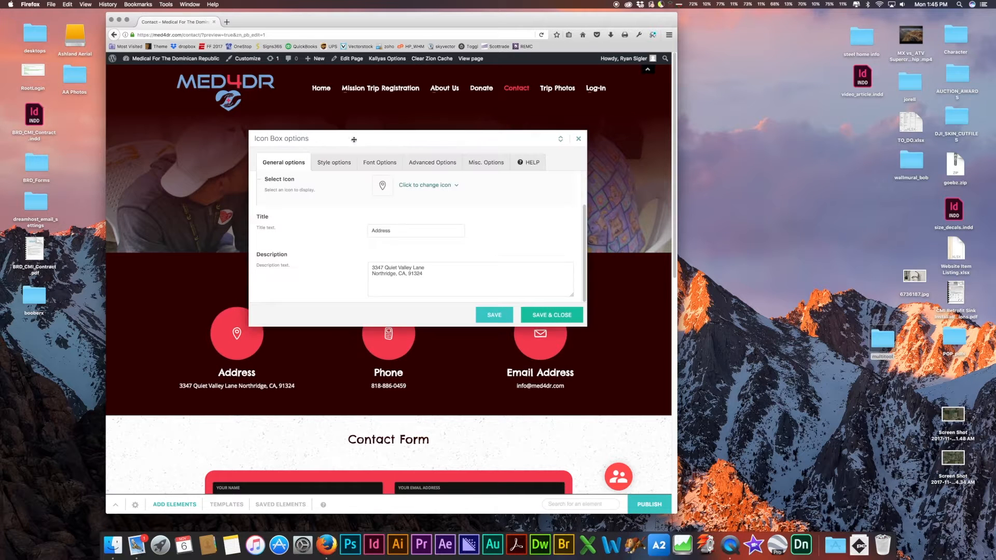
Put the <br> tag back at the end of the street line in the description, then save and close the options.
{"action": "left_click", "coordinate": [426, 269]}
{"action": "key", "text": "super+v"}
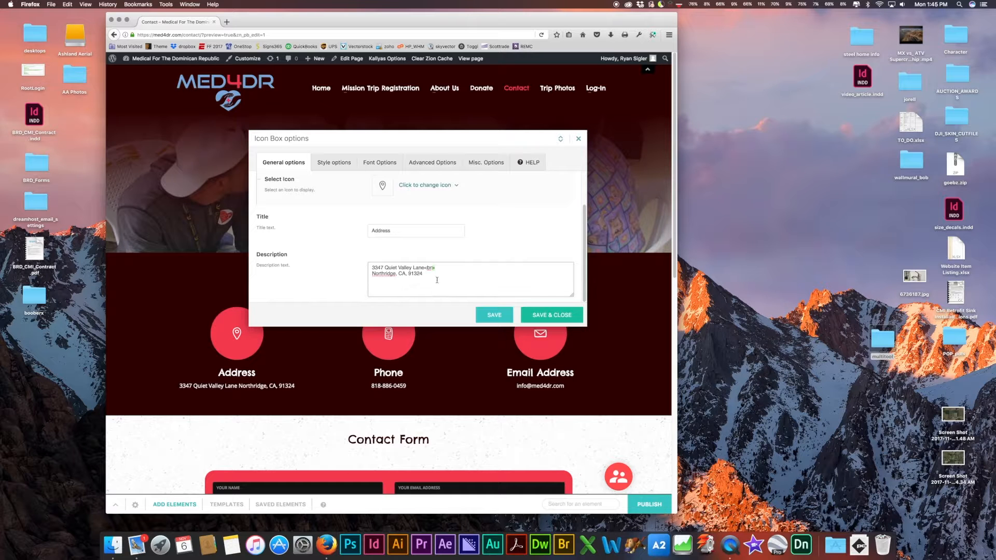
{"action": "left_click_drag", "start_coordinate": [425, 267], "coordinate": [369, 267]}
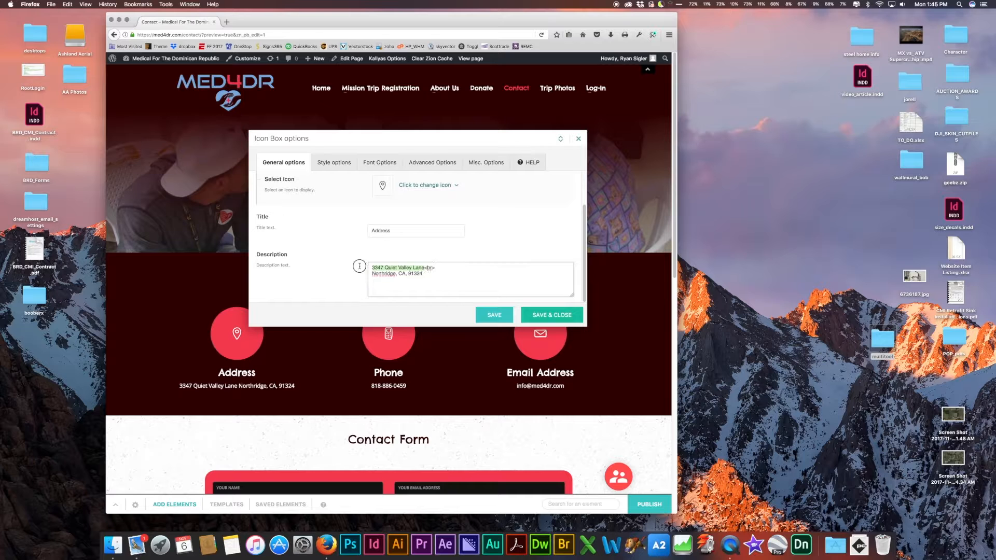
{"action": "left_click", "coordinate": [552, 316]}
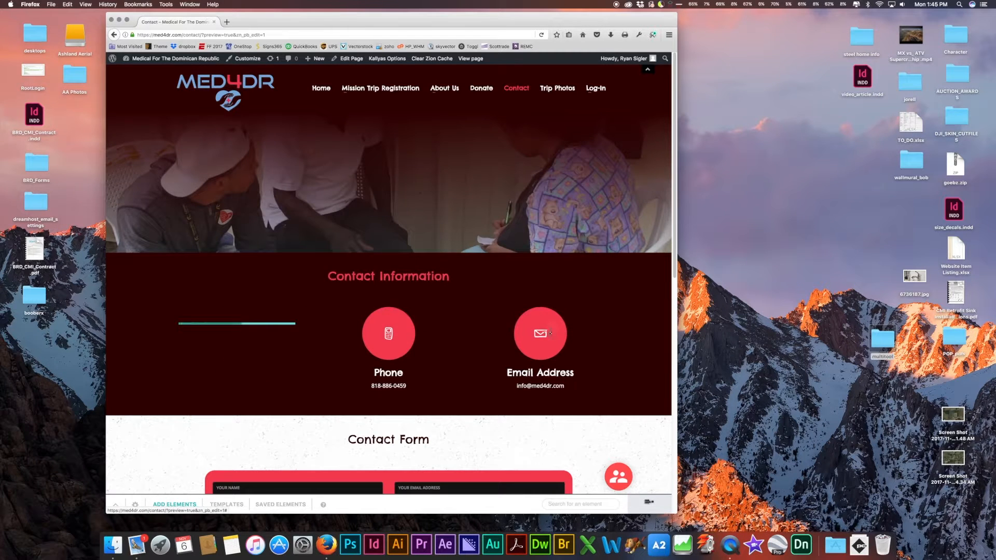
Look over the contact form, leave the editor without publishing, open the Trip Photos page and examine the 2017 Mission Trip Photos gallery.
{"action": "scroll", "coordinate": [584, 348], "scroll_direction": "down", "scroll_amount": 5}
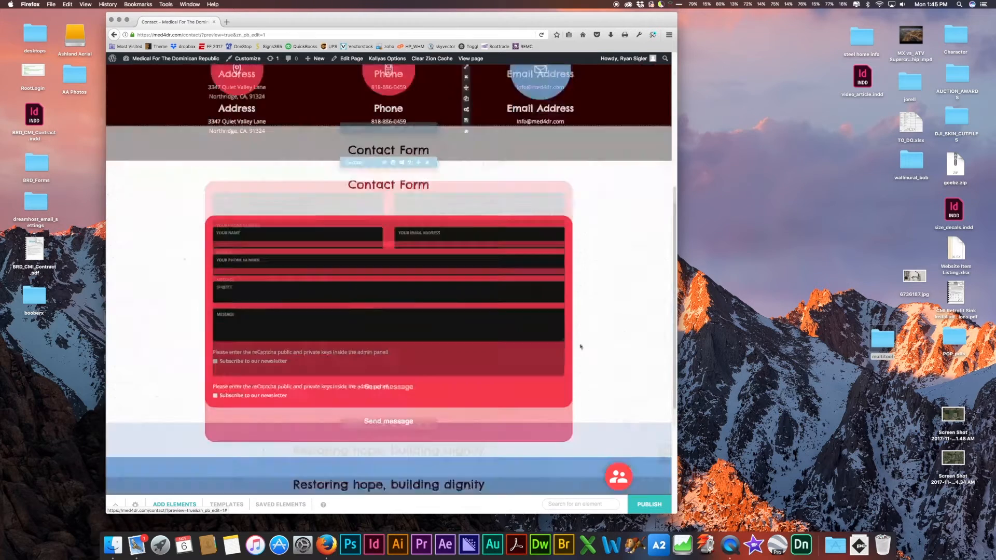
{"action": "scroll", "coordinate": [585, 349], "scroll_direction": "down", "scroll_amount": 3}
{"action": "scroll", "coordinate": [584, 349], "scroll_direction": "up", "scroll_amount": 15}
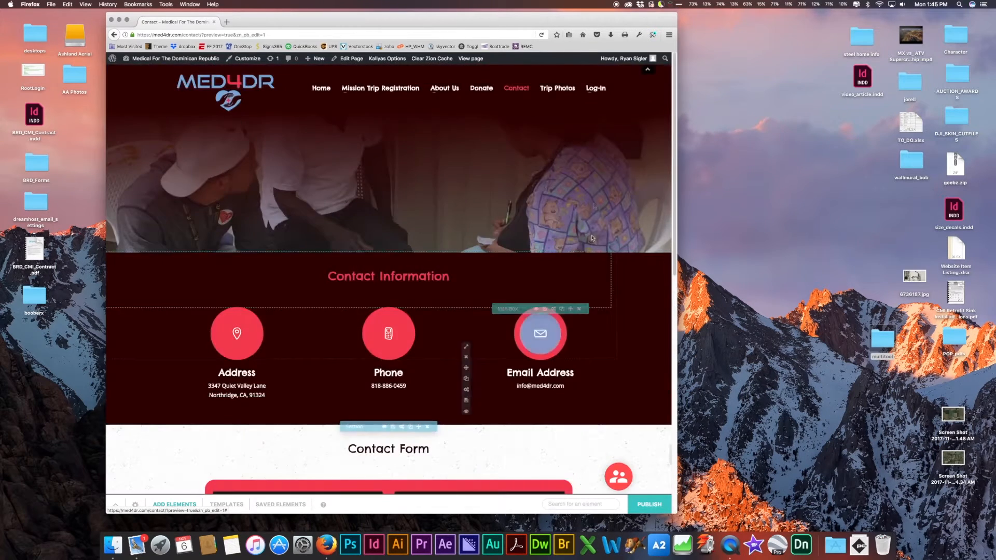
{"action": "left_click", "coordinate": [564, 88]}
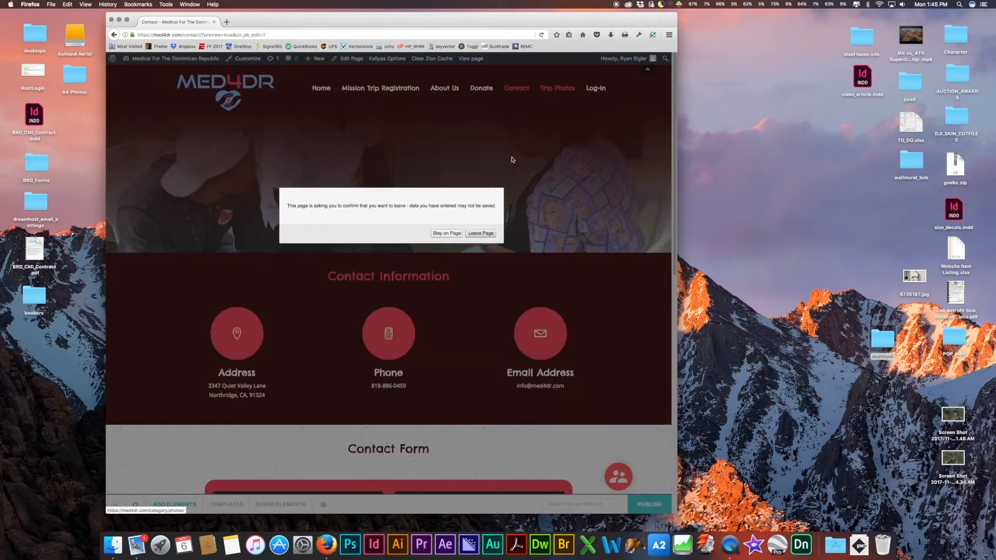
{"action": "left_click", "coordinate": [480, 237]}
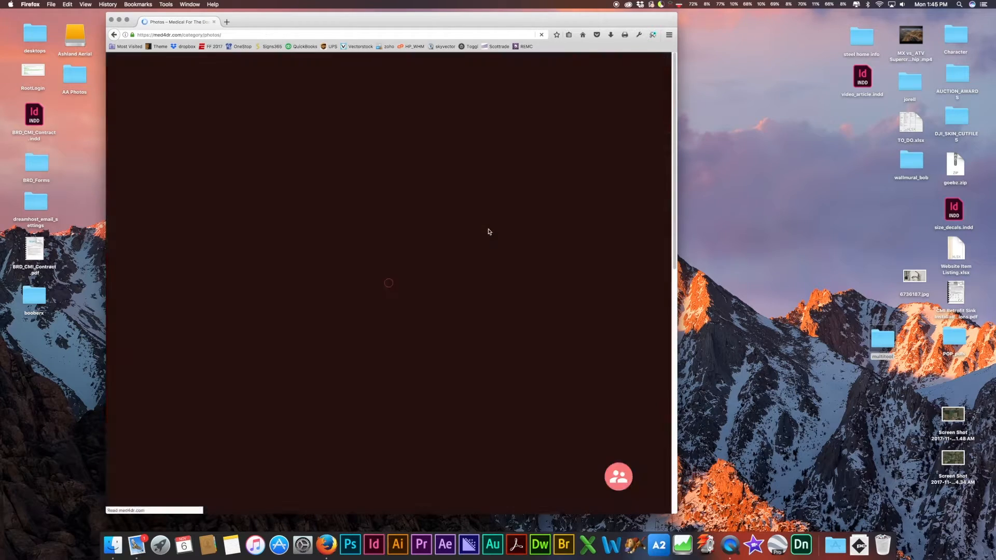
{"action": "scroll", "coordinate": [485, 237], "scroll_direction": "down", "scroll_amount": 10}
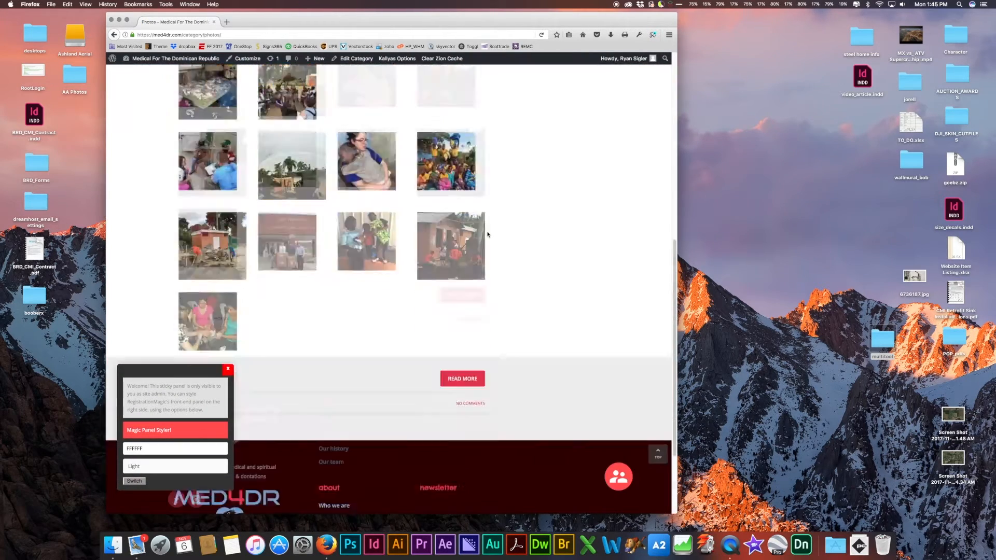
{"action": "scroll", "coordinate": [486, 233], "scroll_direction": "up", "scroll_amount": 10}
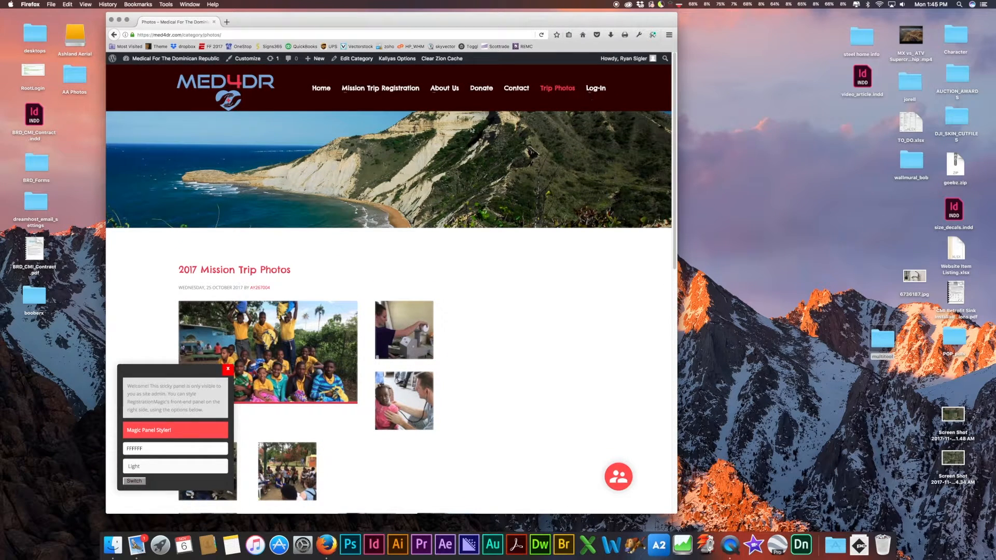
{"action": "left_click", "coordinate": [228, 369]}
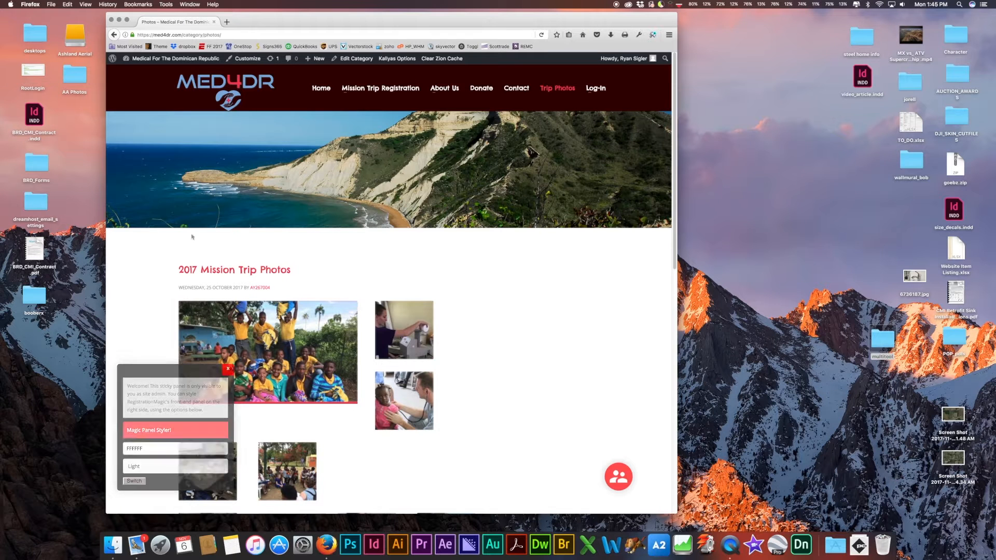
Go to the WordPress dashboard's posts and start a new post titled "March 2018 Trip".
{"action": "left_click", "coordinate": [137, 73]}
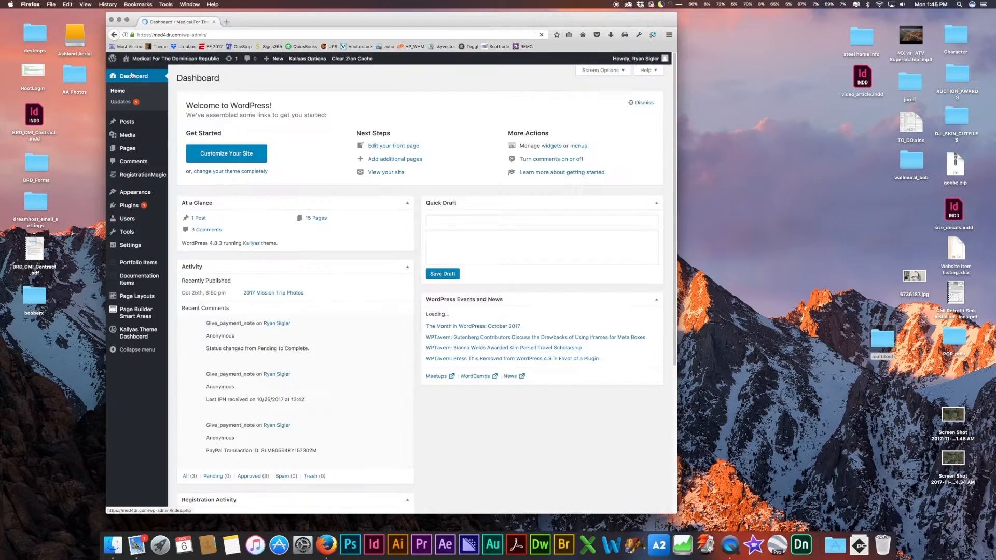
{"action": "left_click", "coordinate": [126, 124]}
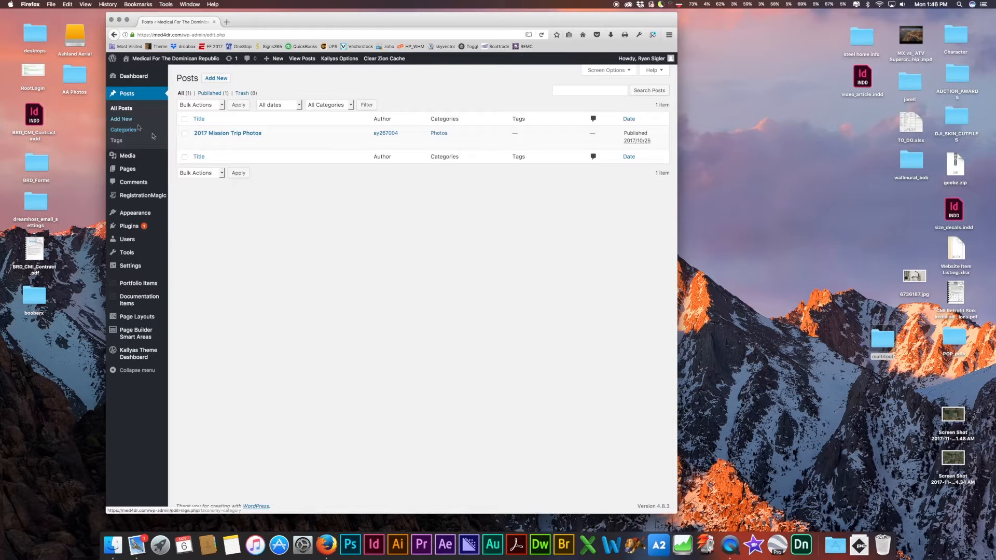
{"action": "left_click", "coordinate": [216, 78]}
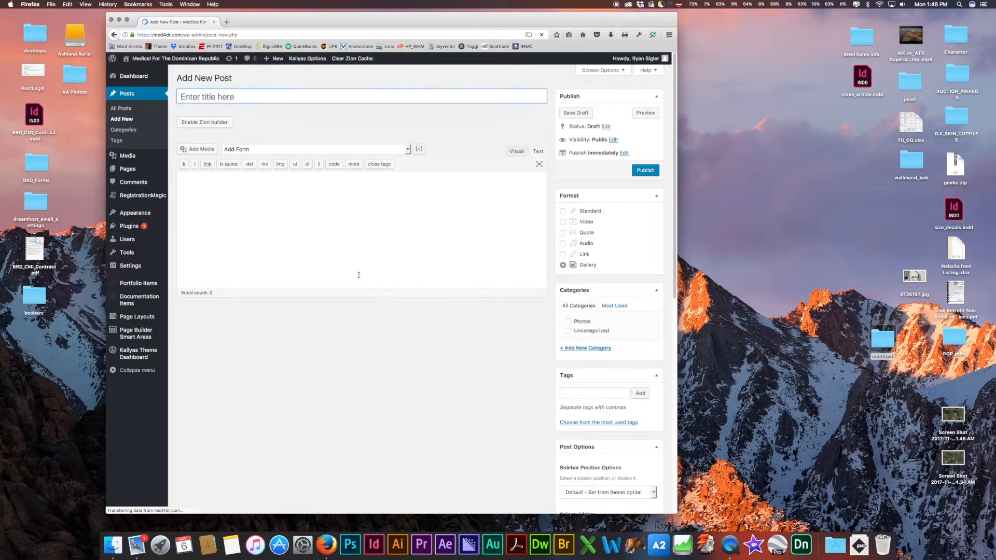
{"action": "type", "text": "March 2018 Trip"}
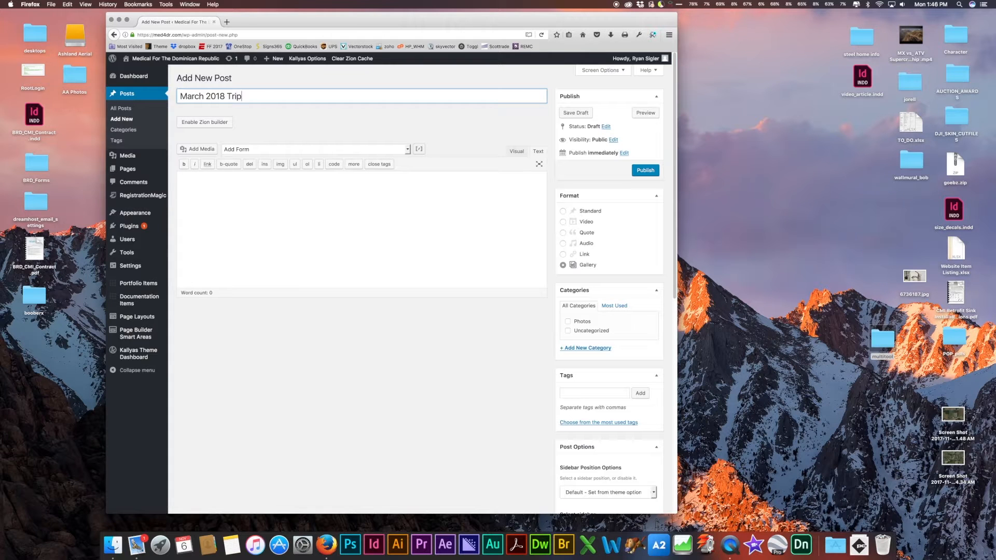
Assign the post to the Photos category and look over the remaining post options.
{"action": "left_click", "coordinate": [269, 194]}
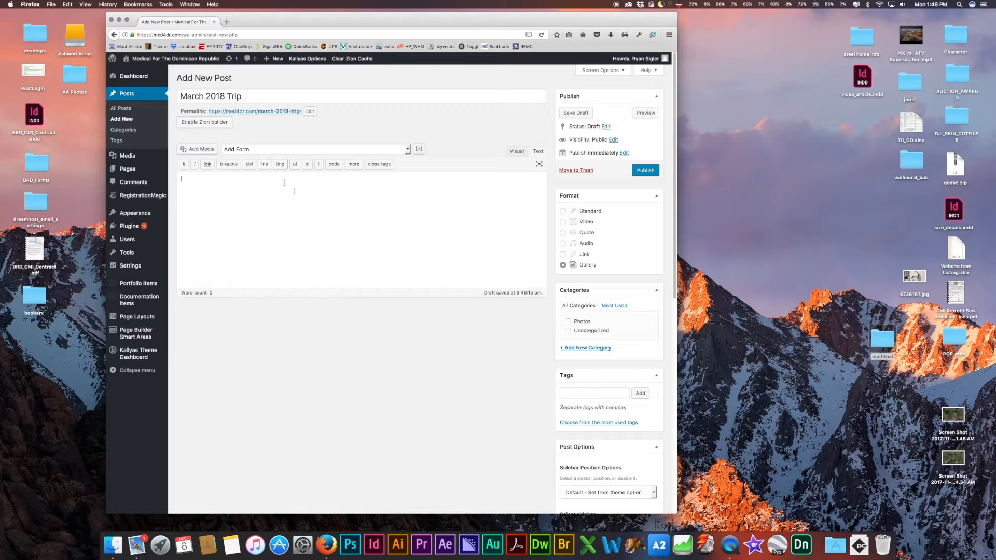
{"action": "left_click", "coordinate": [568, 322]}
{"action": "scroll", "coordinate": [495, 250], "scroll_direction": "down", "scroll_amount": 10}
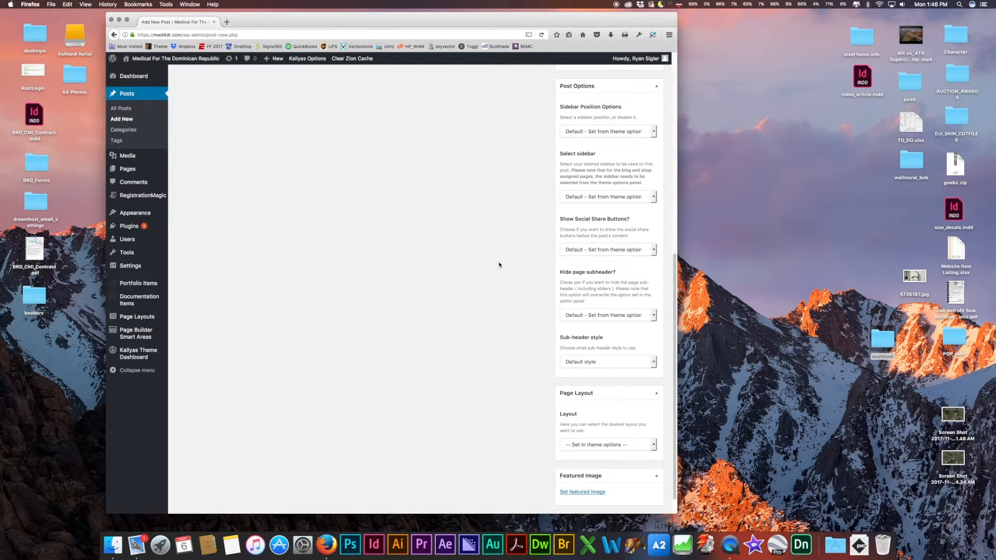
{"action": "scroll", "coordinate": [506, 266], "scroll_direction": "up", "scroll_amount": 10}
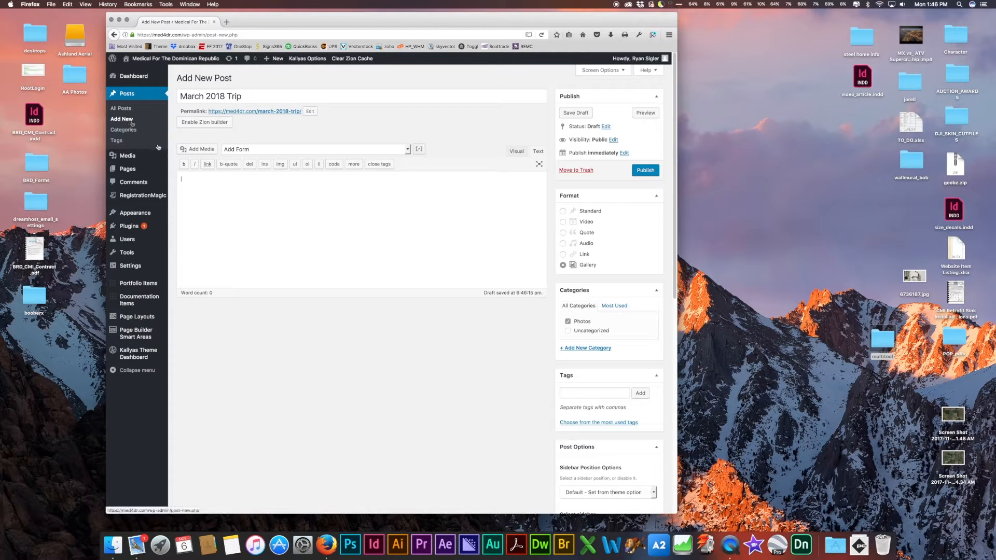
Start a gallery for the post from the media library, selecting the portrait of the woman in white and leaving out IMG_4111-1.
{"action": "left_click", "coordinate": [199, 150]}
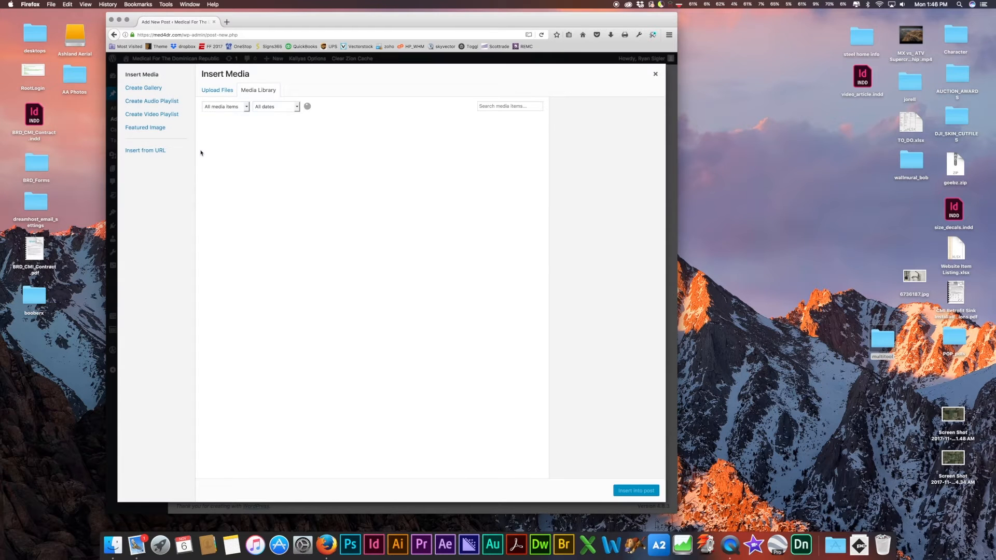
{"action": "left_click", "coordinate": [145, 89]}
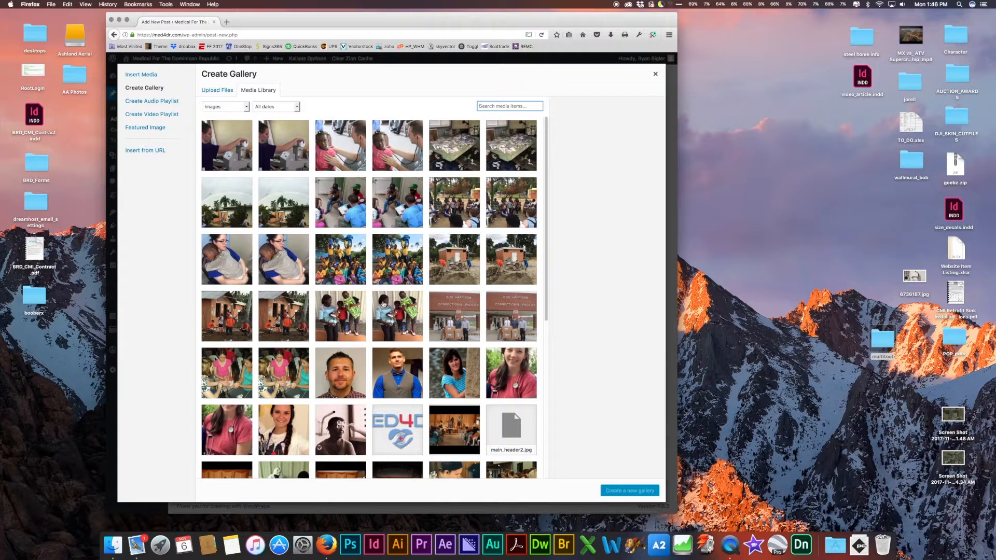
{"action": "left_click", "coordinate": [291, 273]}
{"action": "scroll", "coordinate": [322, 389], "scroll_direction": "down", "scroll_amount": 2}
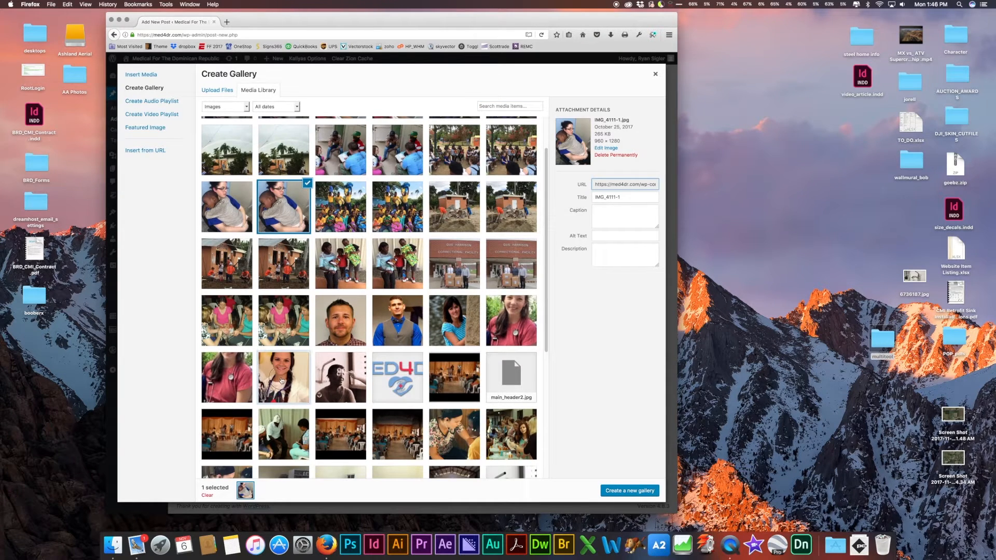
{"action": "left_click", "coordinate": [280, 380]}
{"action": "left_click", "coordinate": [304, 195]}
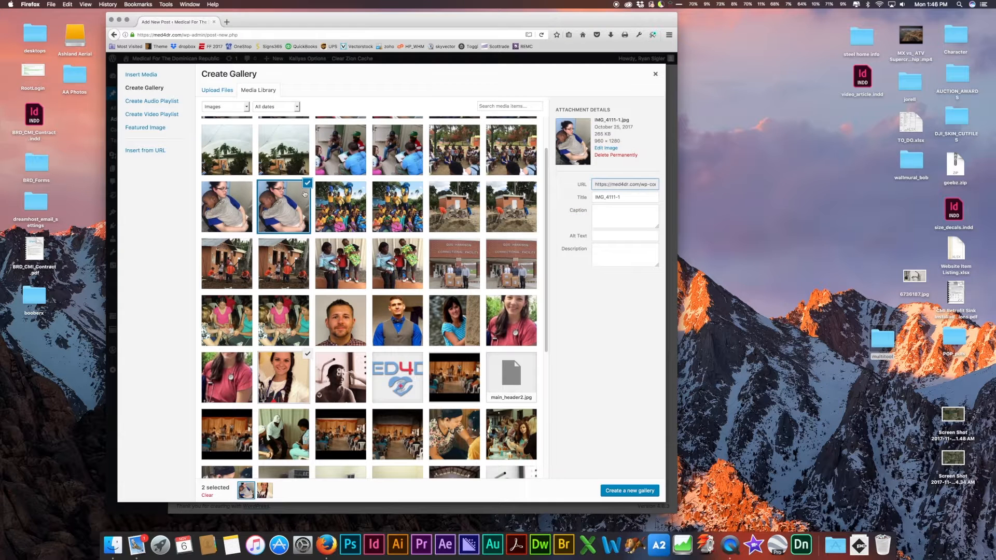
{"action": "left_click", "coordinate": [308, 186]}
Add the other five team portraits and the photo of the man in the patterned shirt to the gallery selection.
{"action": "left_click", "coordinate": [231, 390]}
{"action": "left_click", "coordinate": [337, 324]}
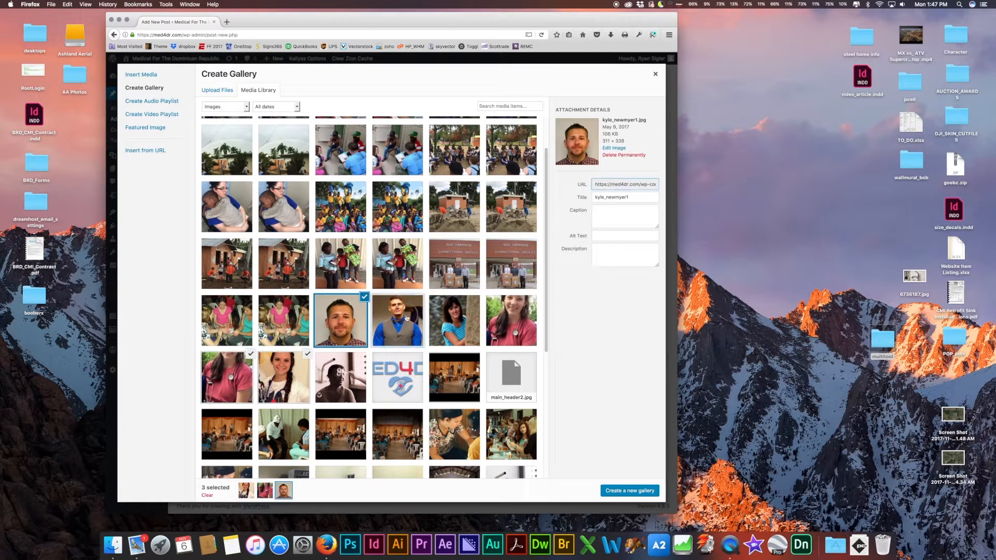
{"action": "left_click", "coordinate": [407, 318]}
{"action": "left_click", "coordinate": [454, 327]}
{"action": "left_click", "coordinate": [515, 332]}
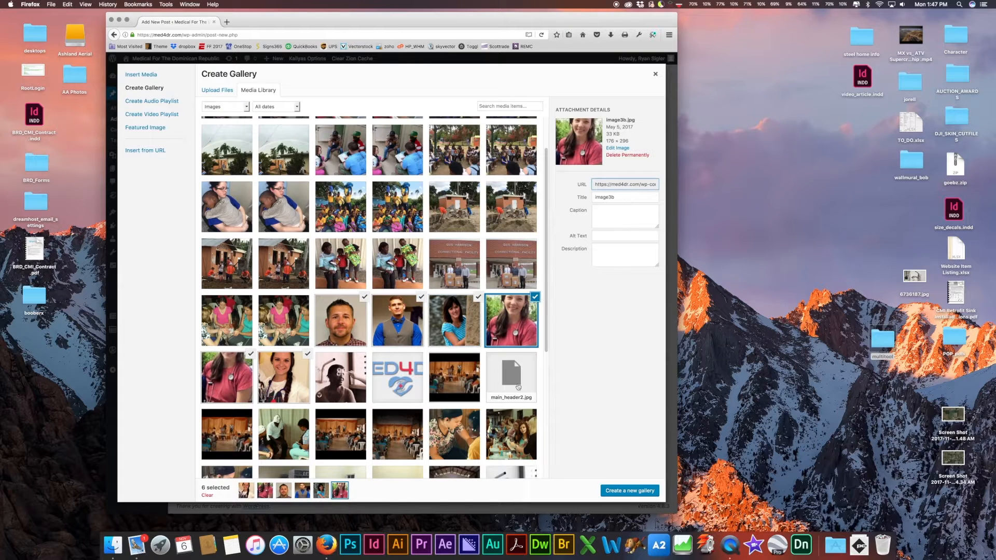
{"action": "scroll", "coordinate": [459, 429], "scroll_direction": "down", "scroll_amount": 4}
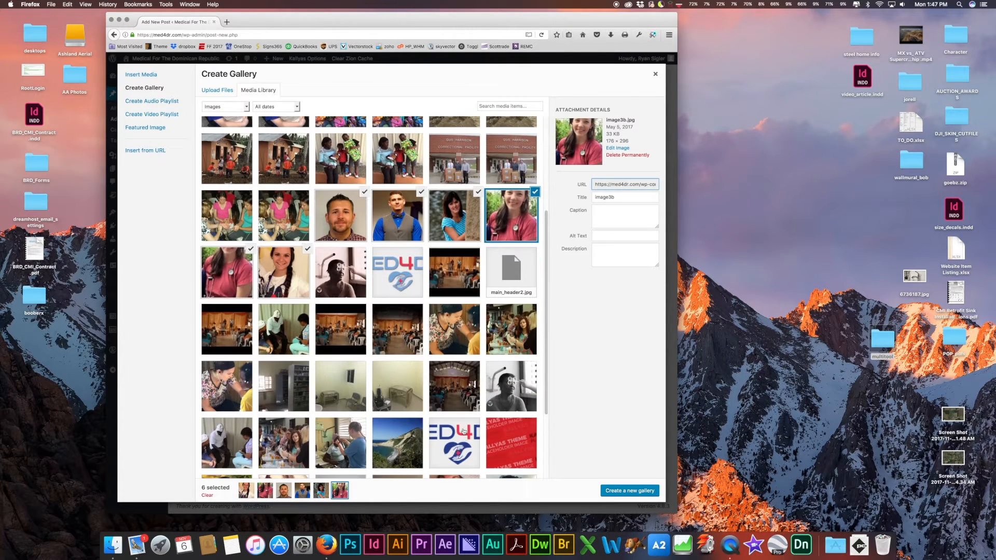
{"action": "left_click", "coordinate": [473, 348]}
Create the gallery from the selected photos, insert it into the post and publish the post.
{"action": "left_click", "coordinate": [630, 491]}
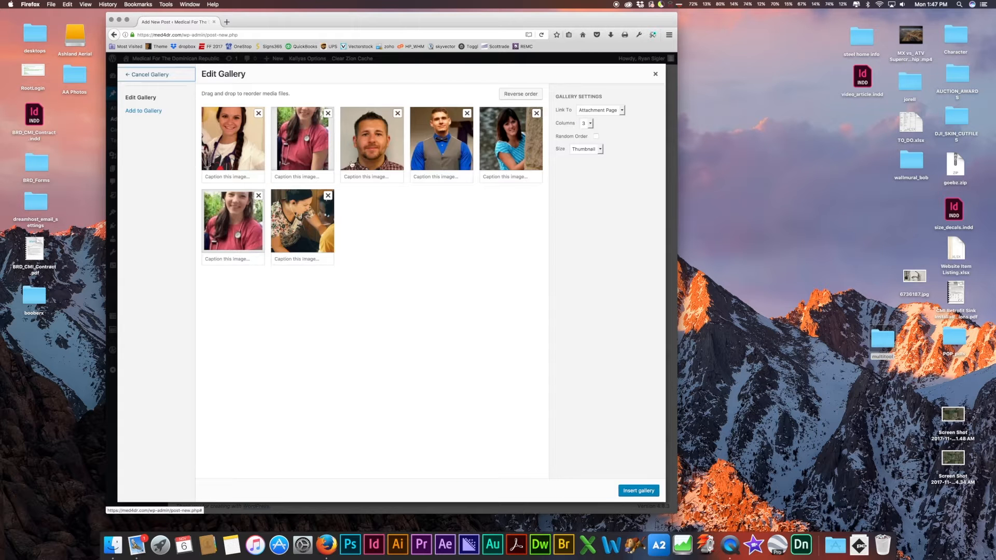
{"action": "left_click", "coordinate": [645, 489]}
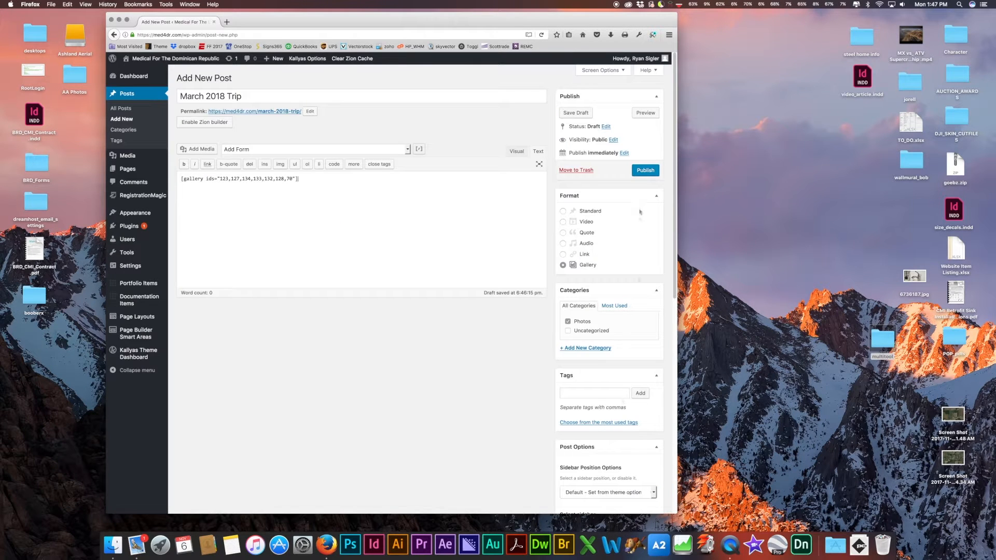
{"action": "left_click", "coordinate": [645, 171]}
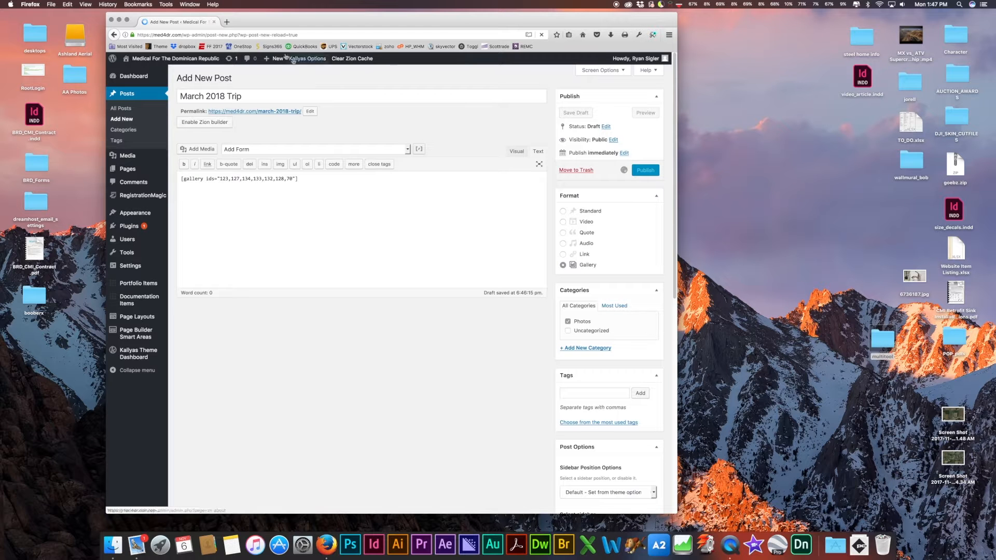
Open the live MED4DR site in a separate browser tab and go to its Trip Photos page.
{"action": "right_click", "coordinate": [156, 58]}
{"action": "left_click", "coordinate": [176, 61]}
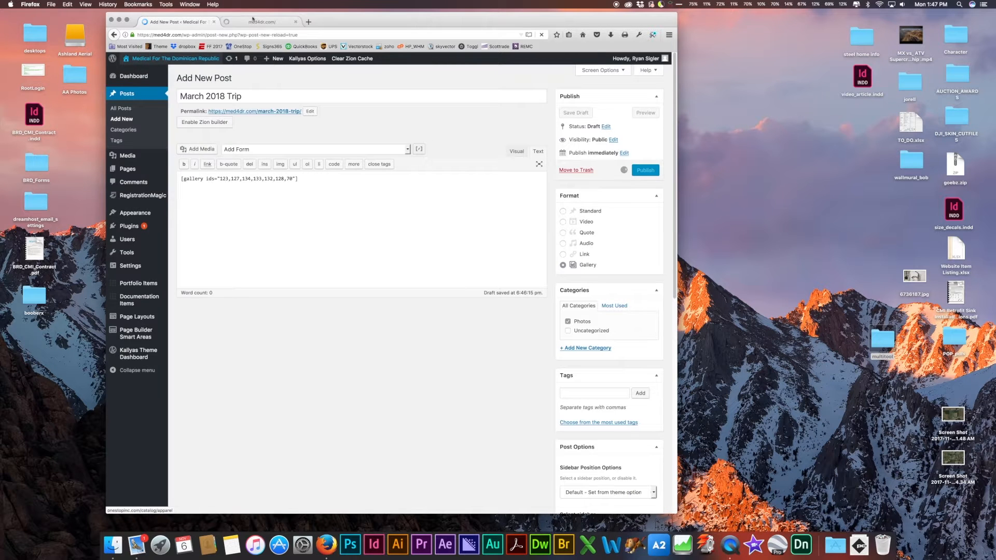
{"action": "left_click", "coordinate": [255, 24]}
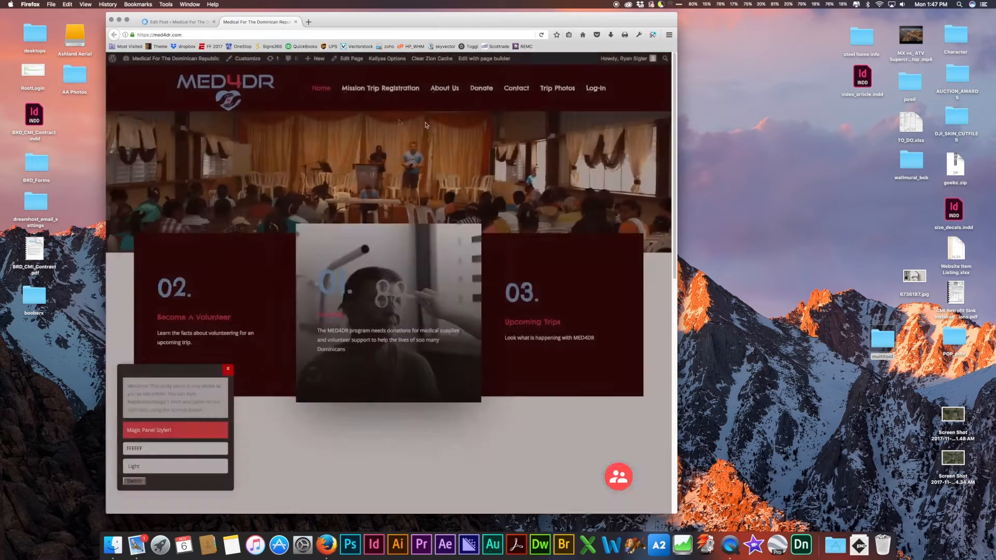
{"action": "left_click", "coordinate": [559, 89]}
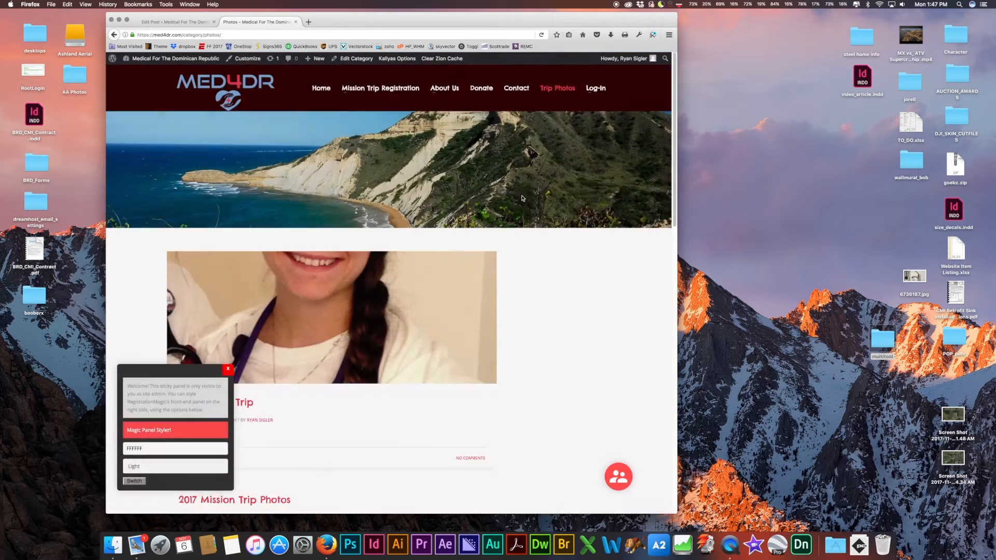
Dismiss the style panel, check how the March 2018 Trip post looks on the Trip Photos page and advance its slideshow.
{"action": "scroll", "coordinate": [356, 392], "scroll_direction": "down", "scroll_amount": 5}
{"action": "left_click", "coordinate": [228, 371]}
{"action": "scroll", "coordinate": [342, 256], "scroll_direction": "down", "scroll_amount": 4}
{"action": "scroll", "coordinate": [342, 256], "scroll_direction": "up", "scroll_amount": 3}
{"action": "scroll", "coordinate": [342, 256], "scroll_direction": "up", "scroll_amount": 2}
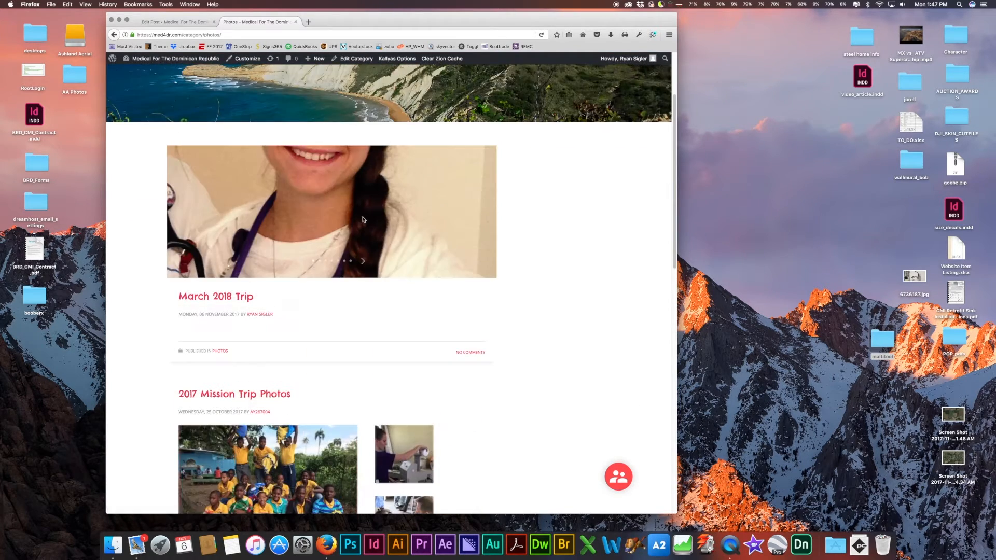
{"action": "left_click", "coordinate": [363, 262]}
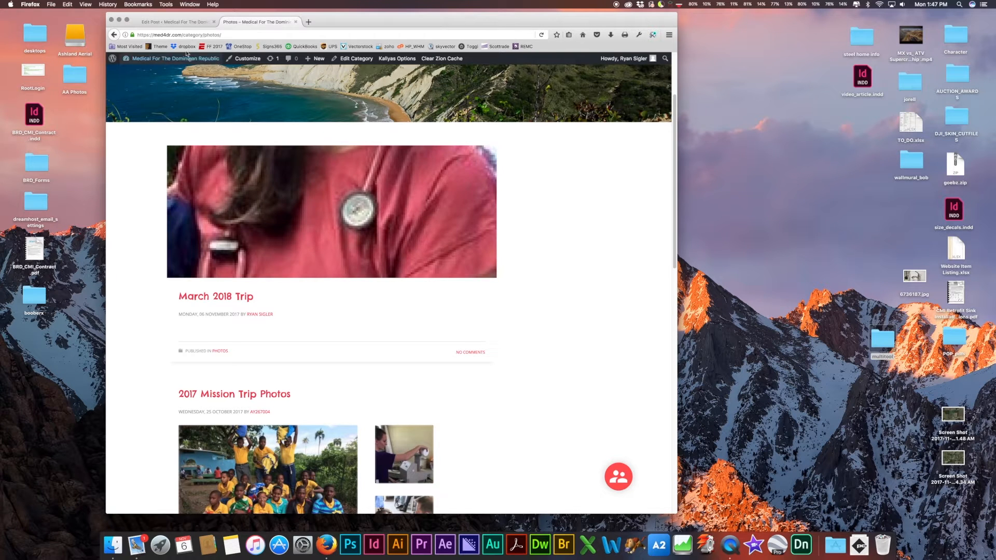
Change the March 2018 Trip post's format to Standard and update the post.
{"action": "left_click", "coordinate": [176, 21]}
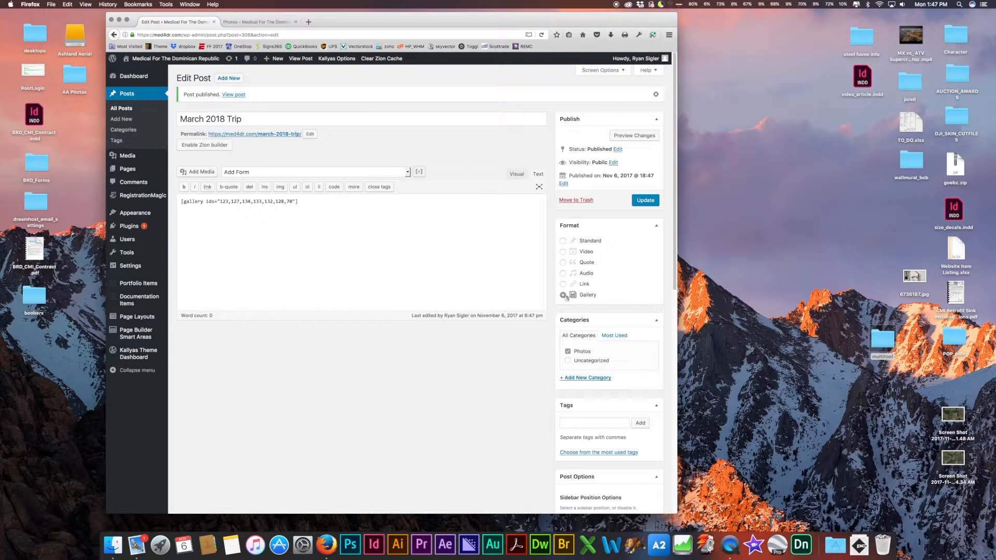
{"action": "left_click", "coordinate": [563, 242]}
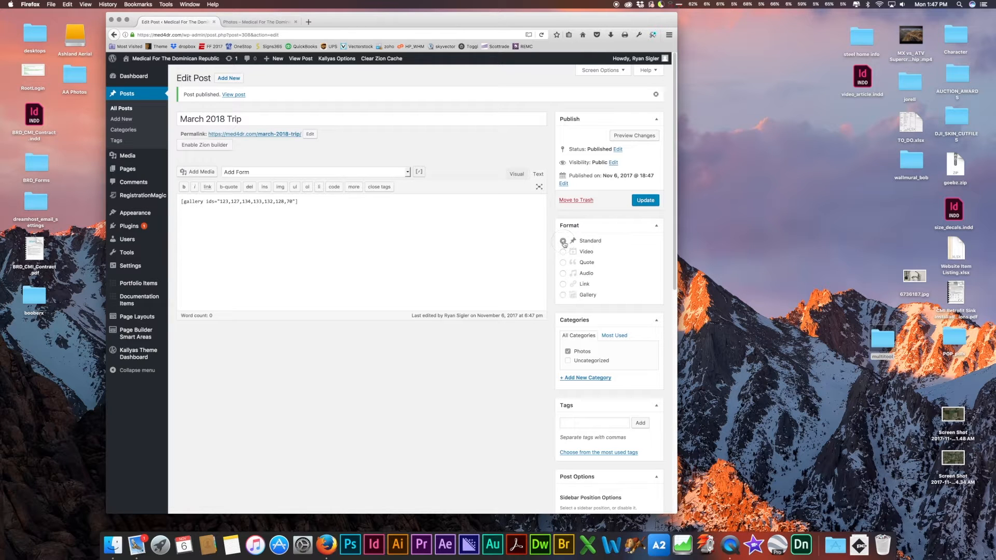
{"action": "left_click", "coordinate": [647, 202]}
{"action": "left_click", "coordinate": [640, 203]}
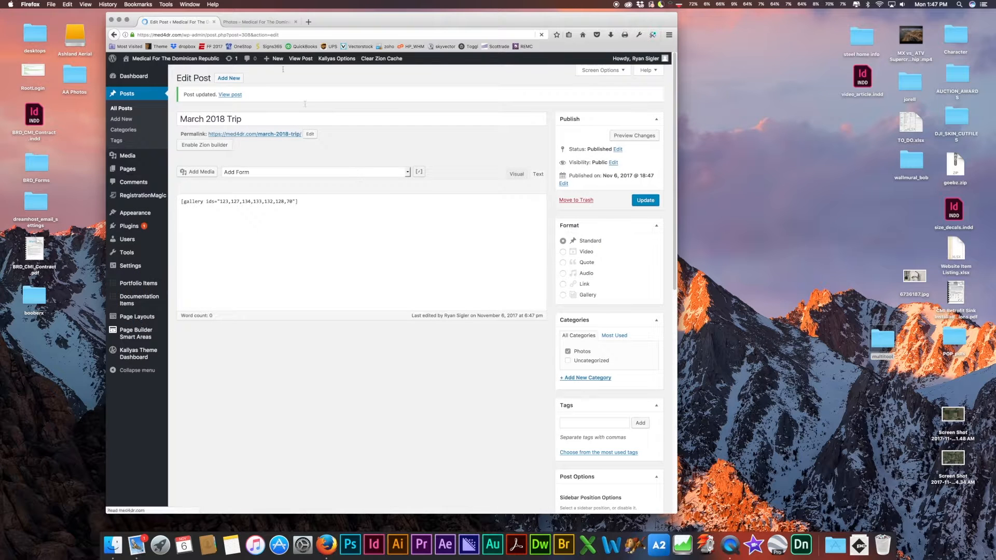
Reload the live Trip Photos page and check the layout of the March 2018 Trip gallery.
{"action": "left_click", "coordinate": [244, 21]}
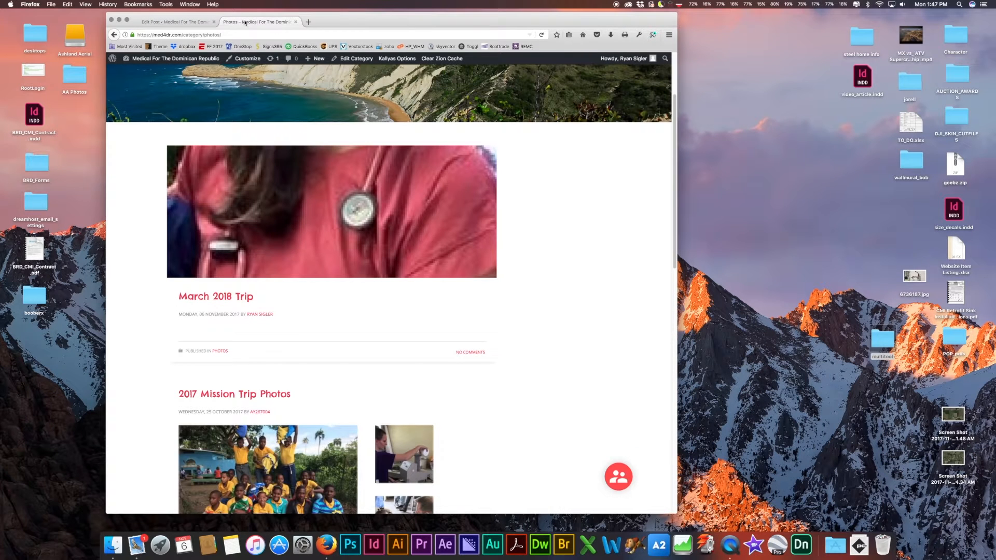
{"action": "key", "text": "super+r"}
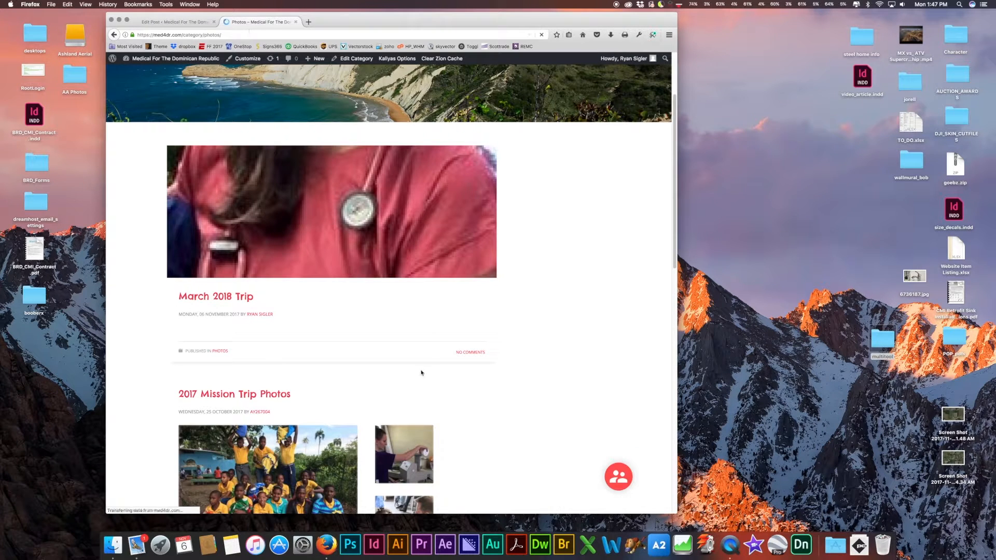
{"action": "scroll", "coordinate": [421, 372], "scroll_direction": "down", "scroll_amount": 3}
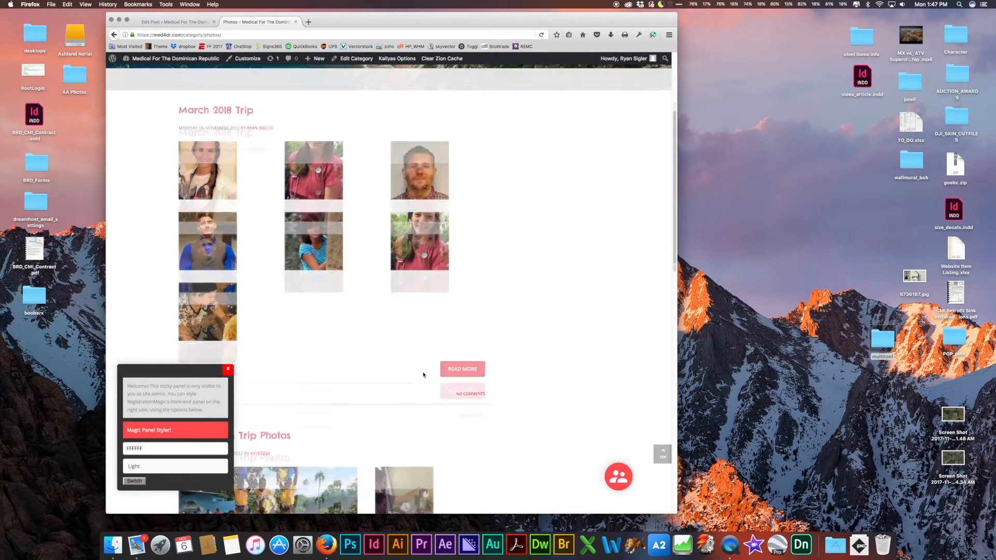
{"action": "scroll", "coordinate": [424, 374], "scroll_direction": "down", "scroll_amount": 5}
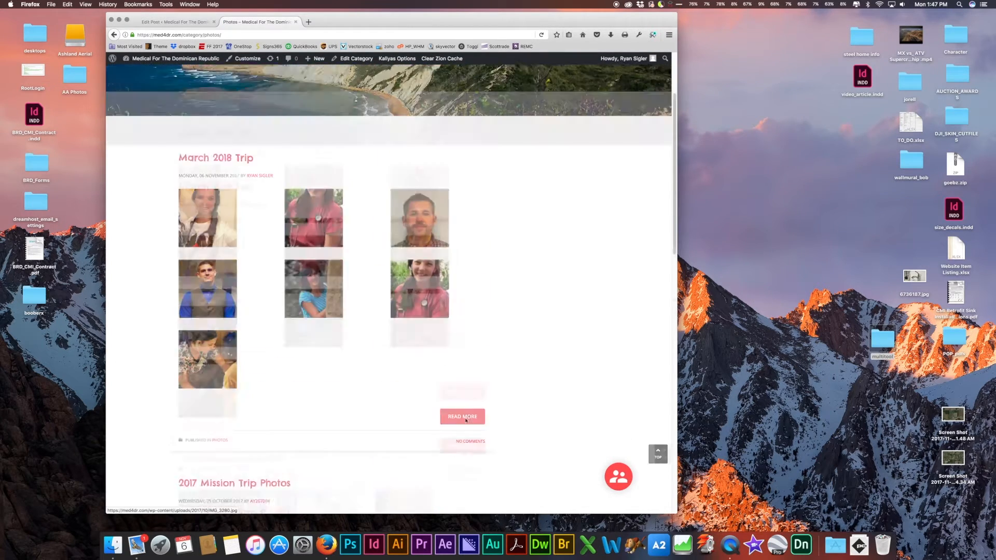
{"action": "scroll", "coordinate": [466, 420], "scroll_direction": "up", "scroll_amount": 1}
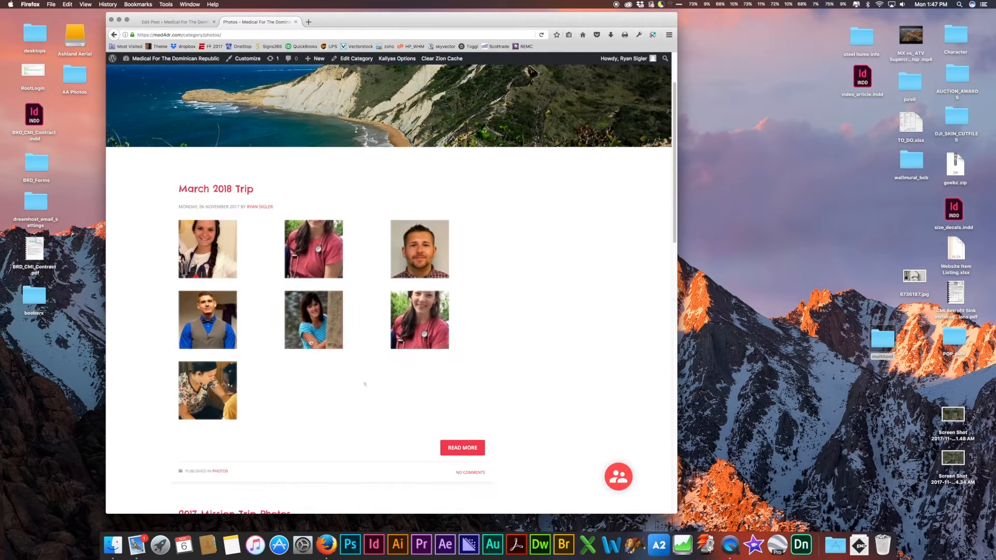
Enlarge the first March 2018 Trip photo, page through the gallery images and close the enlarged view.
{"action": "left_click", "coordinate": [223, 259]}
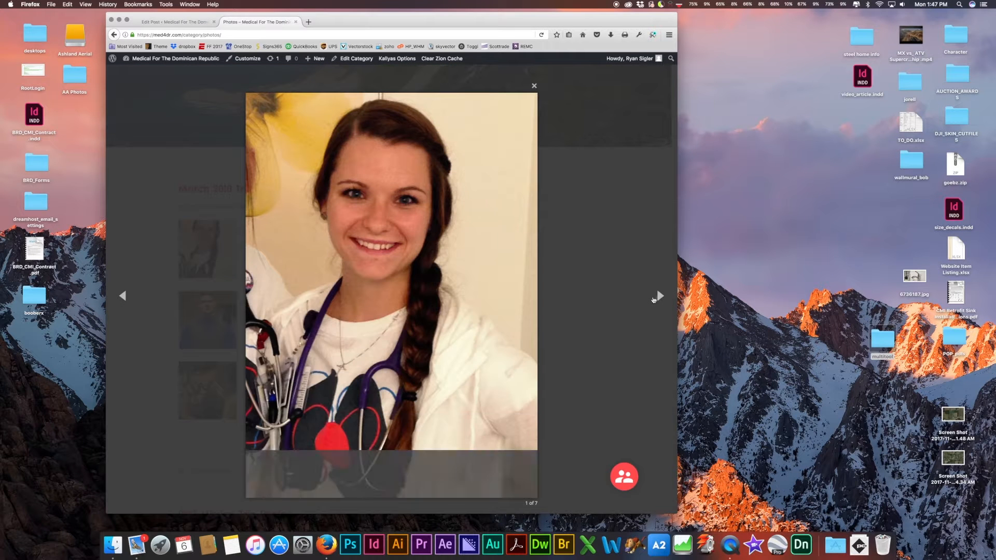
{"action": "left_click", "coordinate": [660, 296]}
{"action": "left_click", "coordinate": [660, 296]}
{"action": "left_click", "coordinate": [658, 295]}
{"action": "left_click", "coordinate": [658, 295]}
{"action": "left_click", "coordinate": [658, 294]}
{"action": "left_click", "coordinate": [658, 295]}
{"action": "left_click", "coordinate": [658, 294]}
{"action": "left_click", "coordinate": [424, 211]}
Review the title and gallery shortcode in the March 2018 Trip post editor and bring up the Create Gallery view.
{"action": "left_click", "coordinate": [150, 26]}
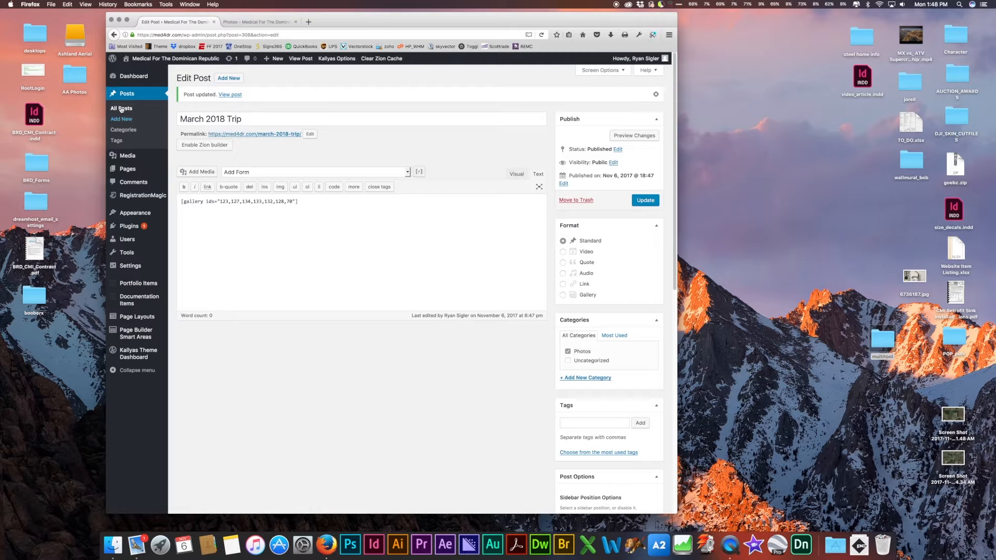
{"action": "left_click_drag", "start_coordinate": [259, 115], "coordinate": [112, 122]}
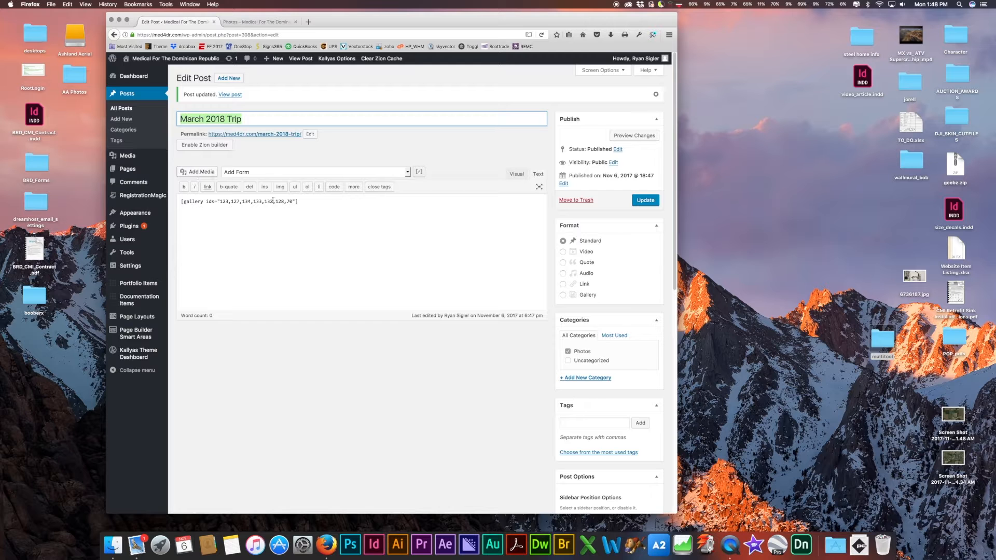
{"action": "left_click_drag", "start_coordinate": [327, 206], "coordinate": [178, 203]}
{"action": "left_click", "coordinate": [197, 174]}
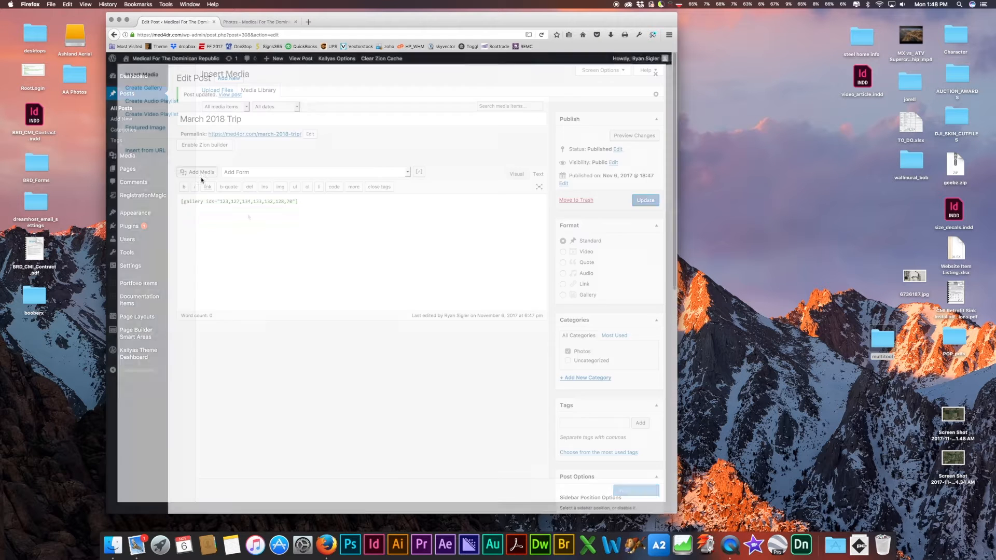
{"action": "left_click", "coordinate": [144, 88]}
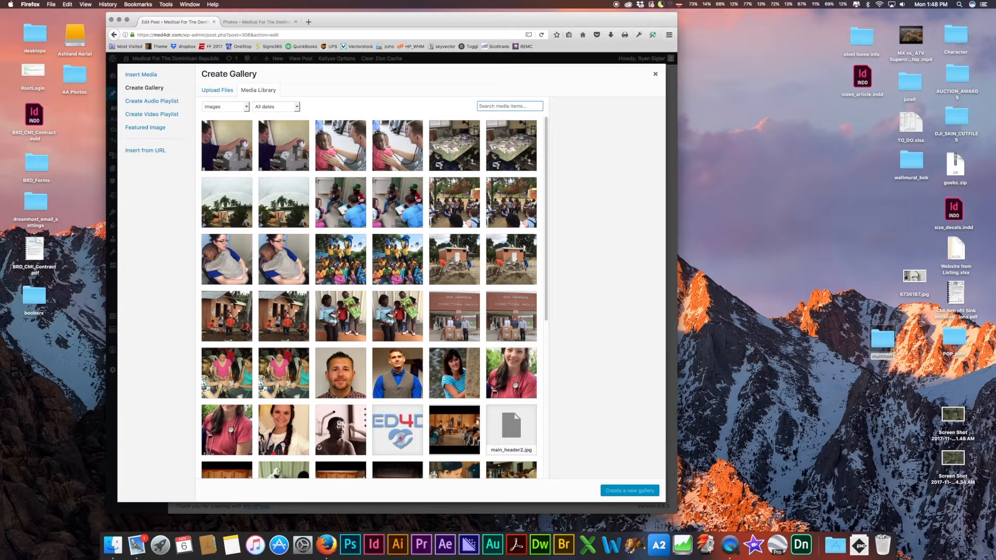
Show the files in the desktop's multitool folder as an example of a multiple selection, and close the folder and the gallery dialog.
{"action": "double_click", "coordinate": [888, 339]}
{"action": "left_click_drag", "start_coordinate": [249, 141], "coordinate": [225, 95]}
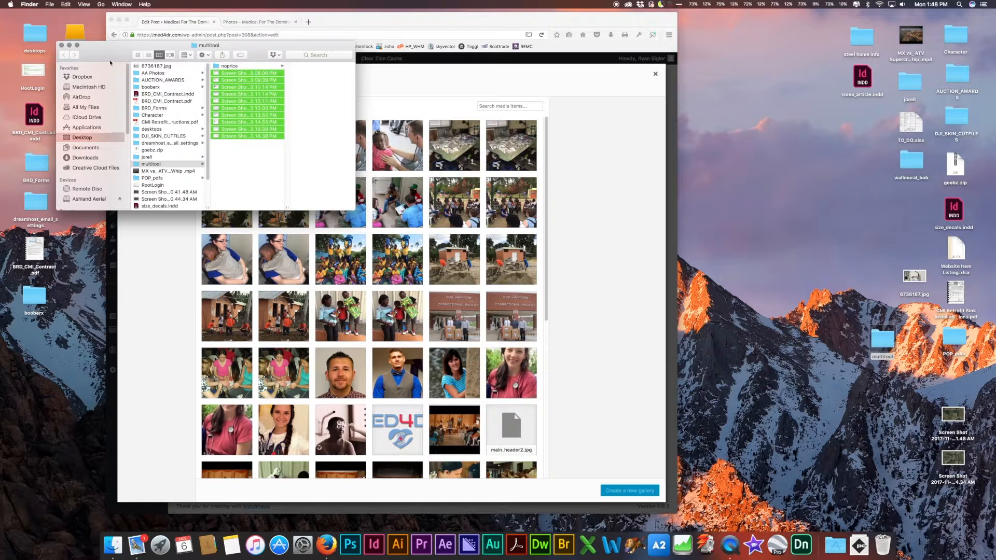
{"action": "left_click", "coordinate": [61, 45]}
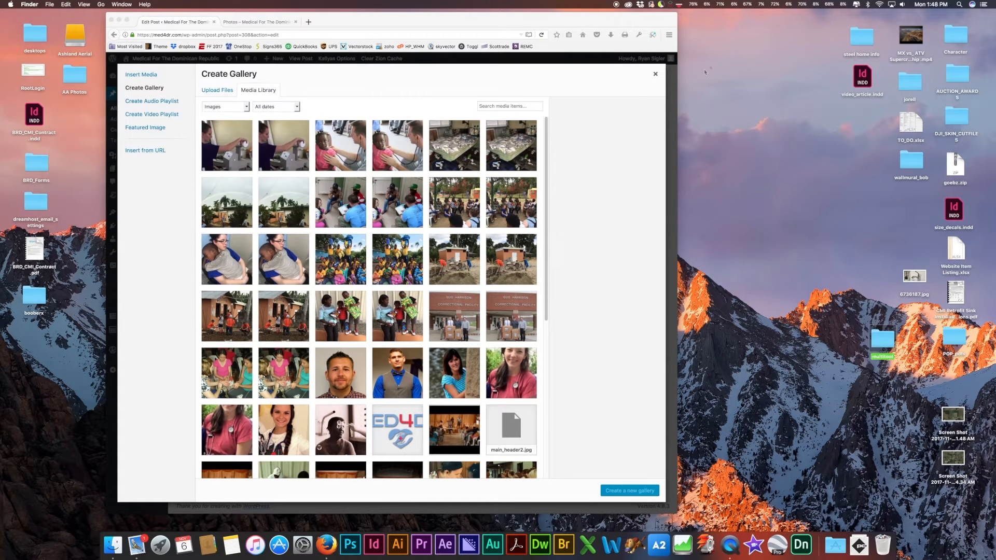
{"action": "left_click", "coordinate": [656, 75]}
{"action": "left_click", "coordinate": [656, 74]}
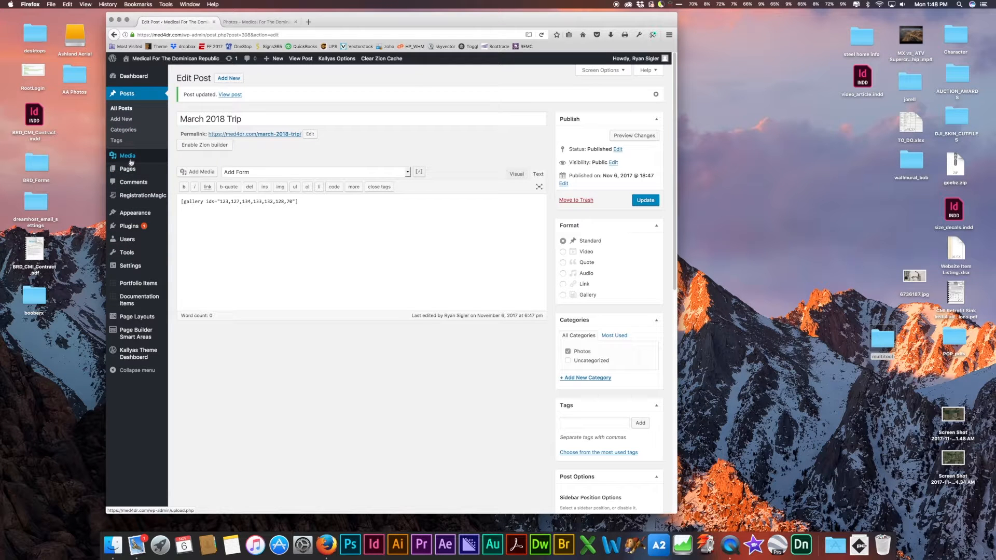
Open the RegistrationMagic forms list and highlight the Donation form's shortcode [RM_Form id='11'].
{"action": "mouse_move", "coordinate": [140, 201]}
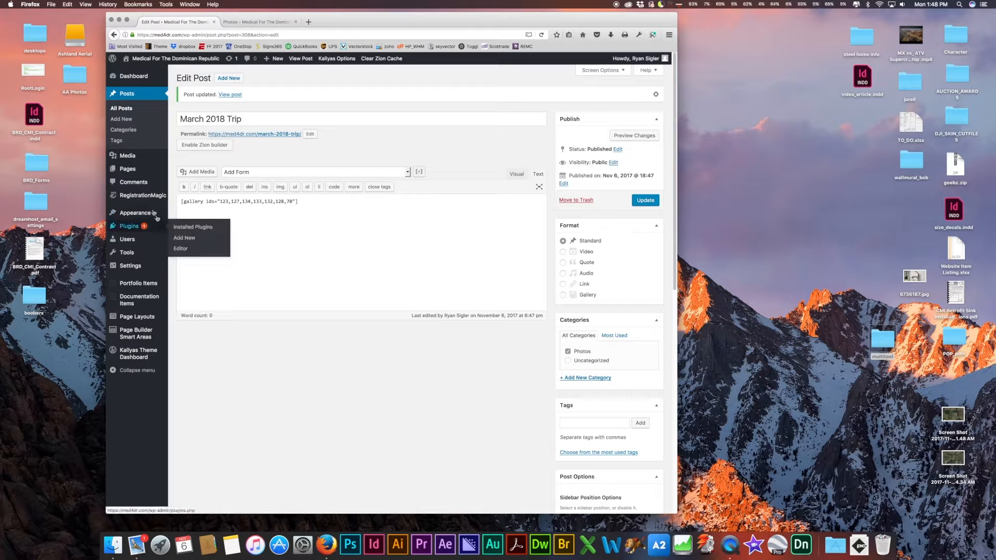
{"action": "left_click", "coordinate": [140, 197]}
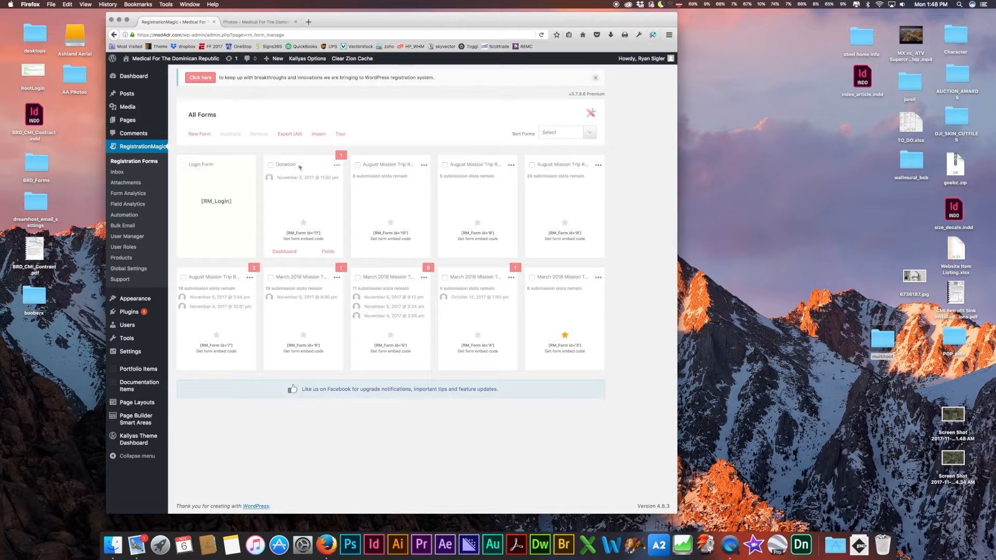
{"action": "double_click", "coordinate": [275, 164]}
{"action": "left_click_drag", "start_coordinate": [322, 234], "coordinate": [286, 234]}
{"action": "left_click", "coordinate": [327, 237]}
{"action": "left_click_drag", "start_coordinate": [331, 235], "coordinate": [276, 232]}
Go to the Donate page on the live site and open it in the page builder.
{"action": "left_click", "coordinate": [268, 23]}
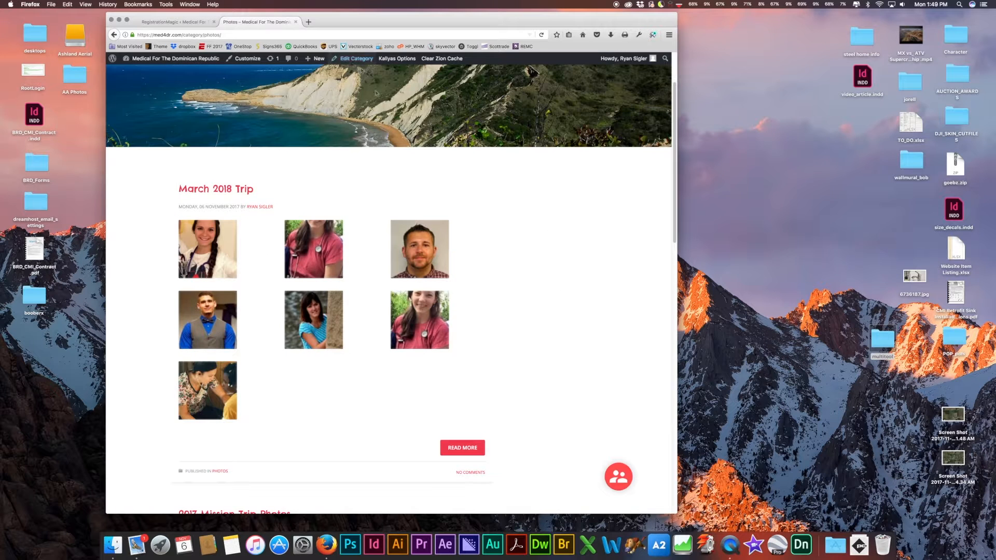
{"action": "mouse_move", "coordinate": [419, 60]}
{"action": "left_click", "coordinate": [483, 88]}
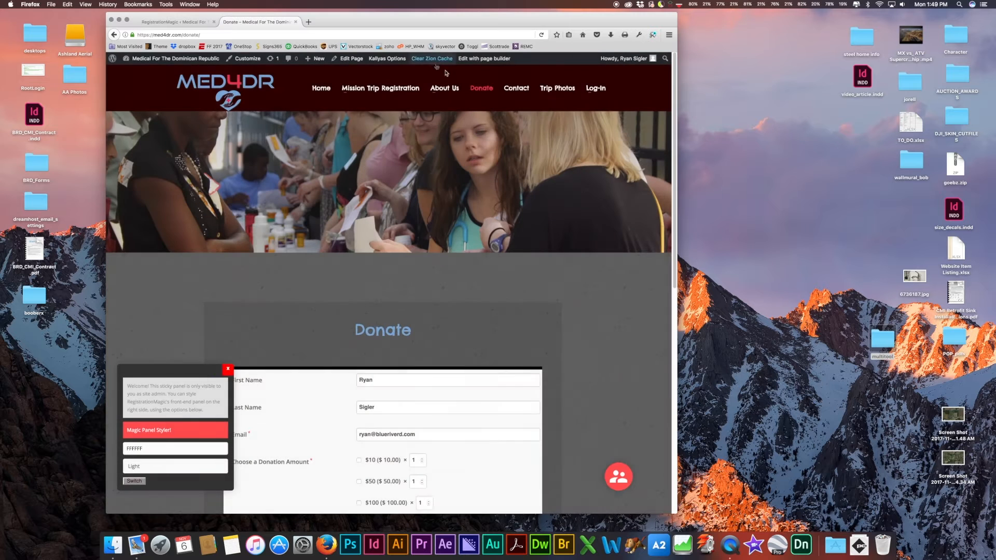
{"action": "left_click", "coordinate": [474, 59]}
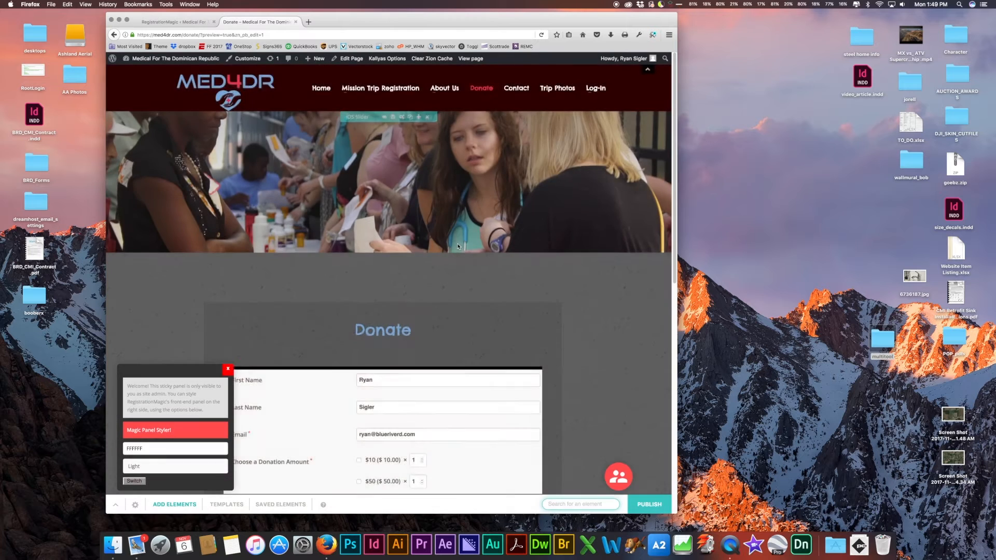
Dismiss the style panel and open the options of the text box that holds the donation form.
{"action": "scroll", "coordinate": [209, 304], "scroll_direction": "down", "scroll_amount": 5}
{"action": "left_click", "coordinate": [229, 369]}
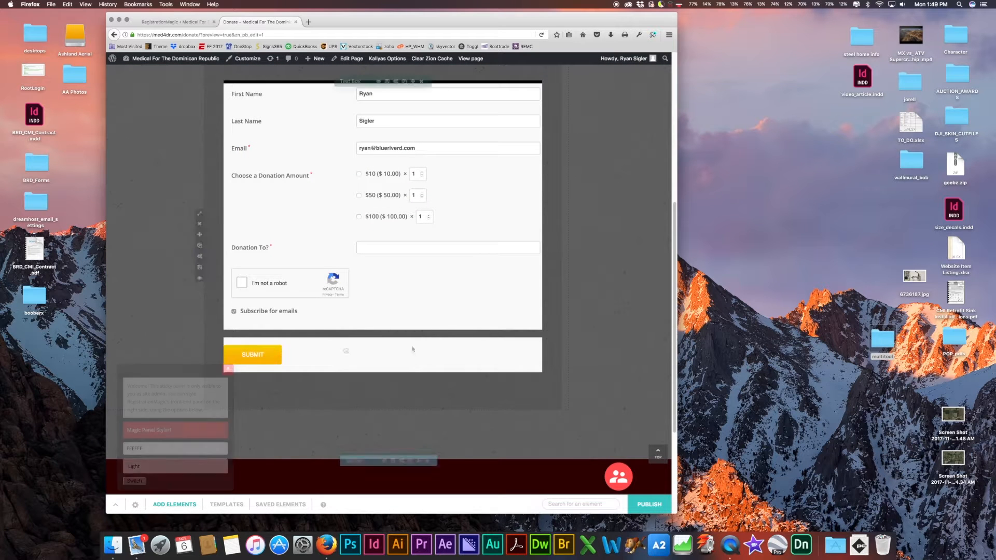
{"action": "scroll", "coordinate": [416, 342], "scroll_direction": "up", "scroll_amount": 4}
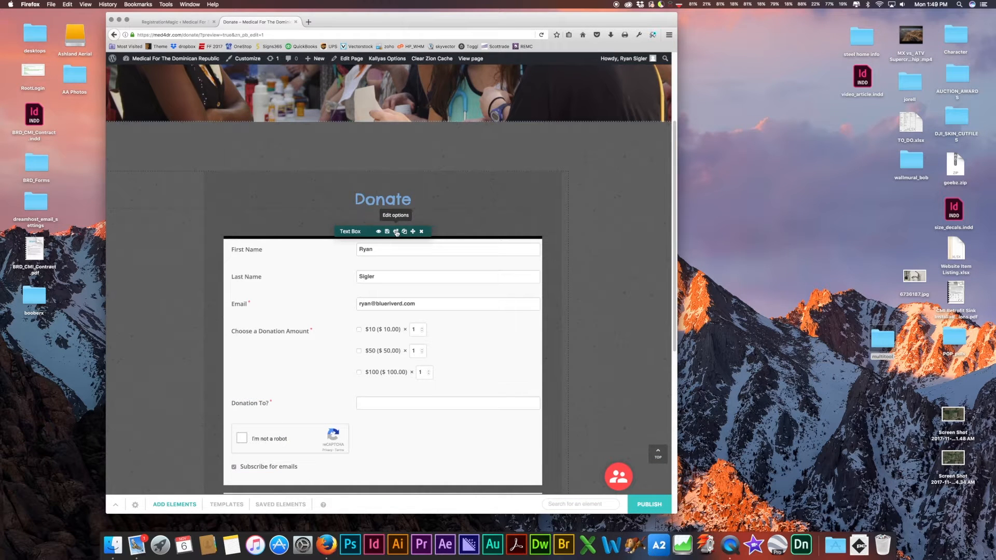
{"action": "left_click", "coordinate": [396, 231]}
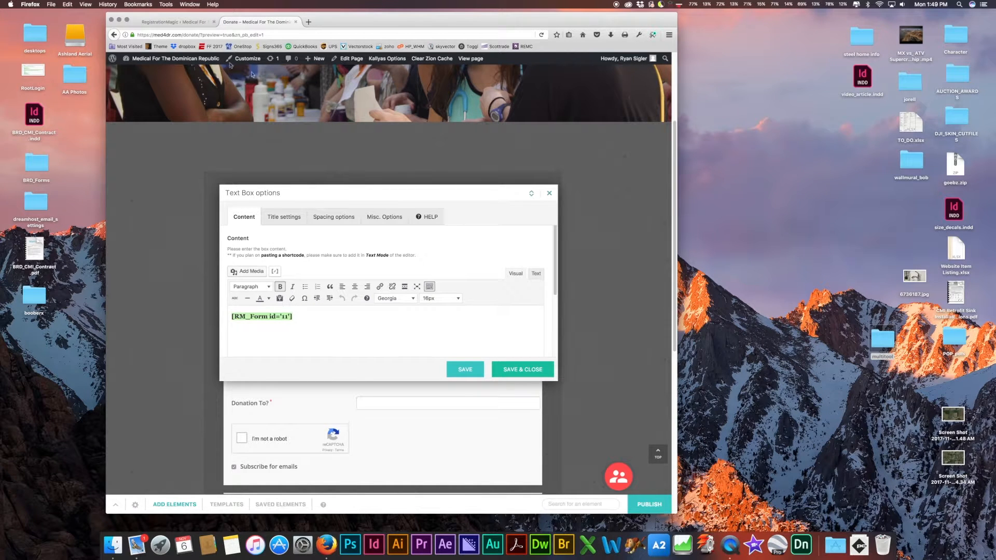
Compare the text box's shortcode with the Donation form's code in the forms list, and save and close the text box options.
{"action": "left_click", "coordinate": [169, 22]}
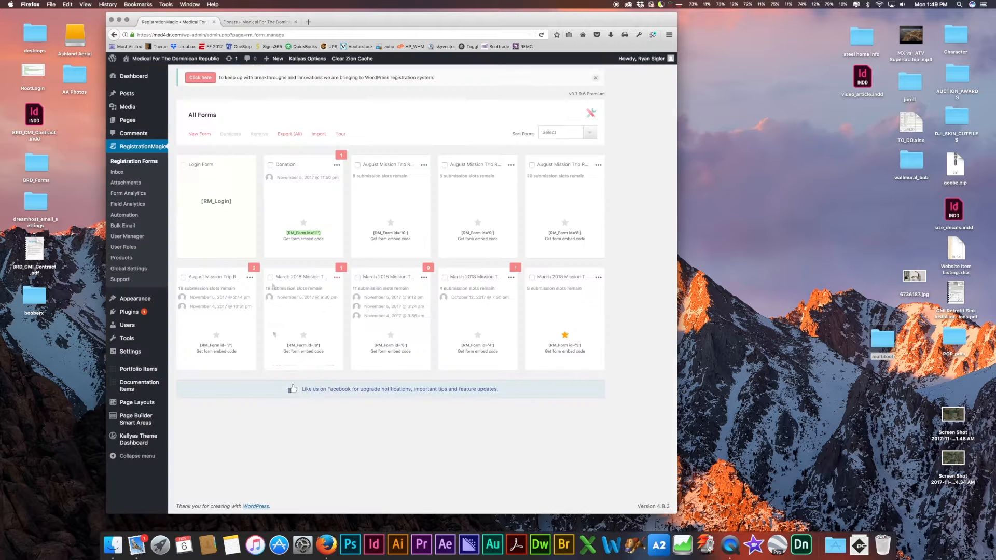
{"action": "left_click", "coordinate": [325, 233]}
{"action": "left_click", "coordinate": [257, 22]}
{"action": "left_click", "coordinate": [321, 315]}
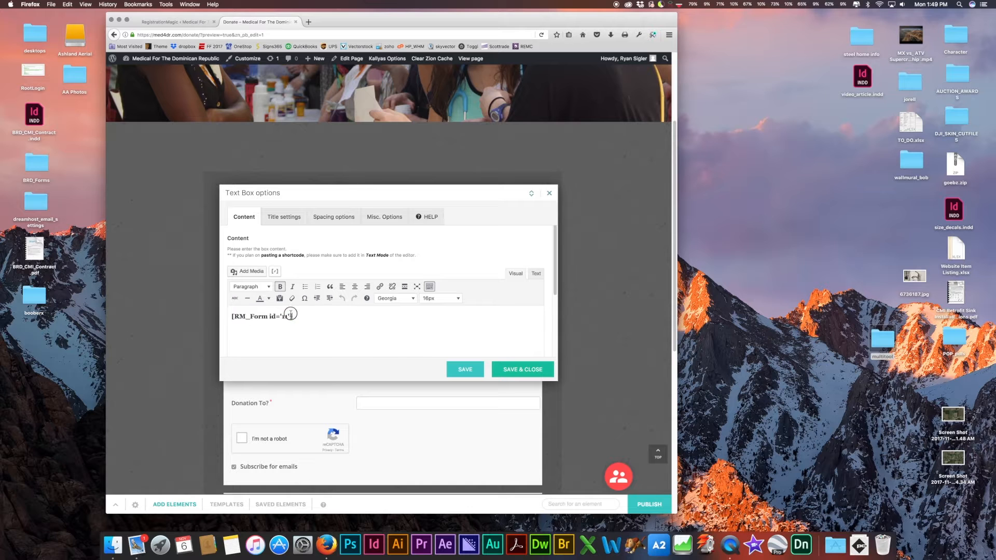
{"action": "left_click_drag", "start_coordinate": [291, 314], "coordinate": [205, 307]}
{"action": "left_click_drag", "start_coordinate": [336, 192], "coordinate": [333, 167]}
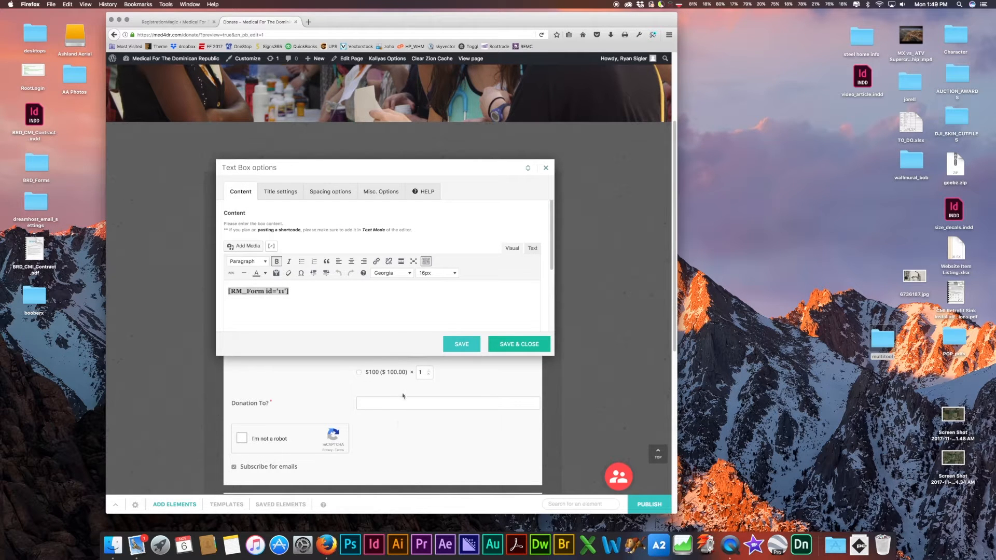
{"action": "left_click", "coordinate": [519, 345]}
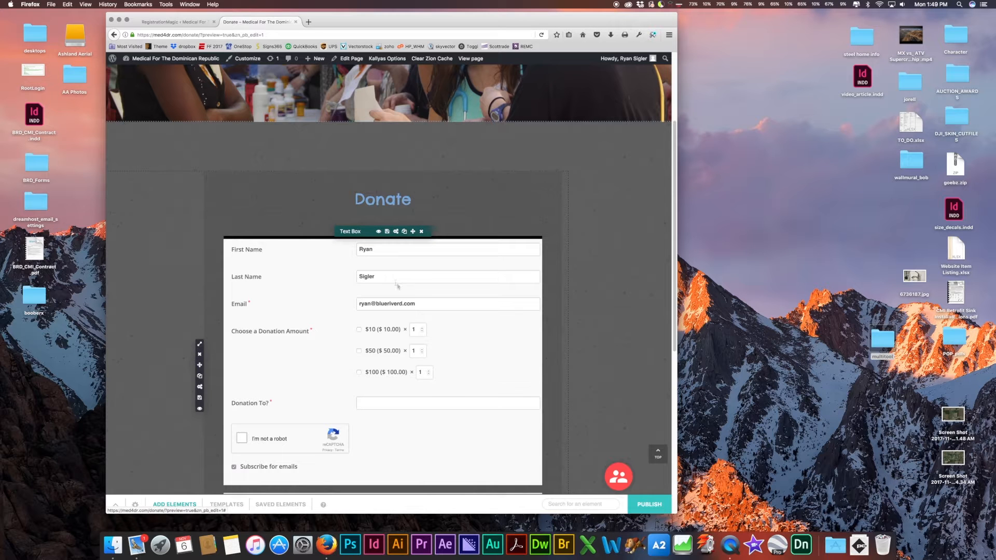
Return to the RegistrationMagic forms list and open the submissions of the March 2018 Mission Trip form with id 6.
{"action": "left_click", "coordinate": [193, 24]}
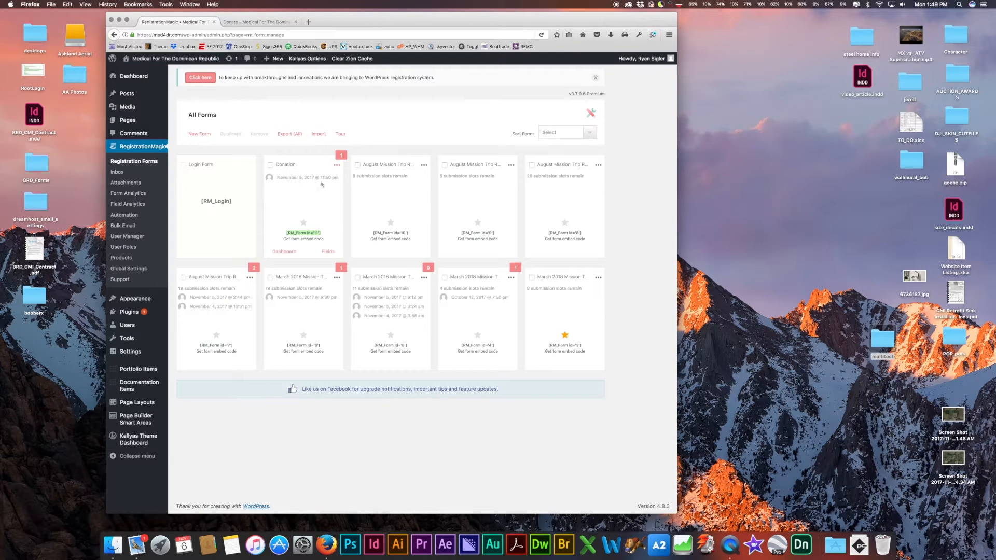
{"action": "mouse_move", "coordinate": [284, 254]}
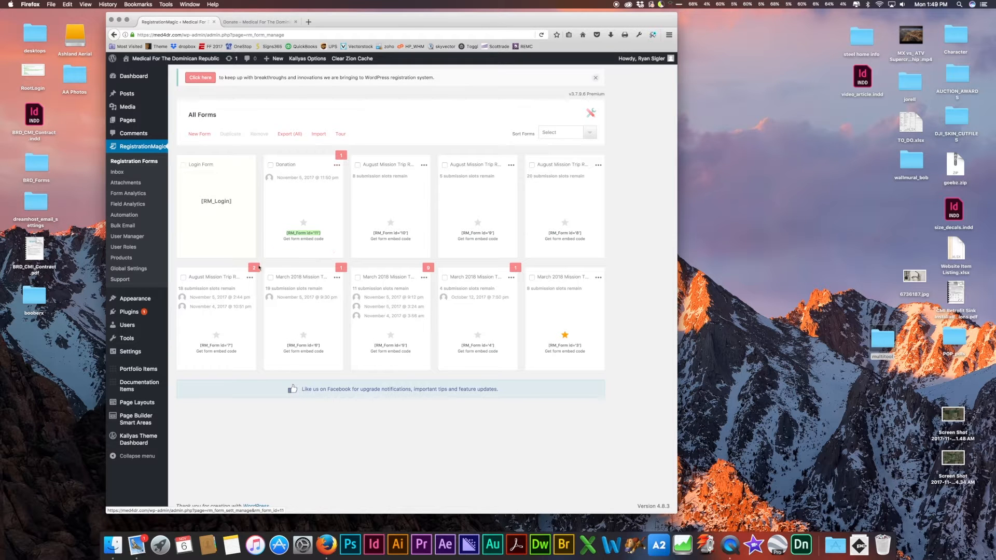
{"action": "mouse_move", "coordinate": [253, 271]}
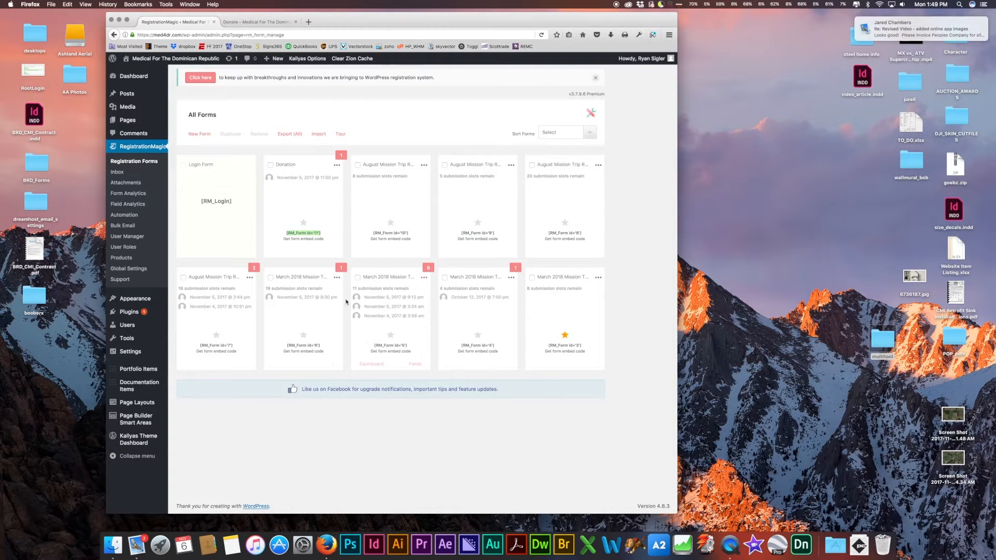
{"action": "left_click", "coordinate": [342, 270]}
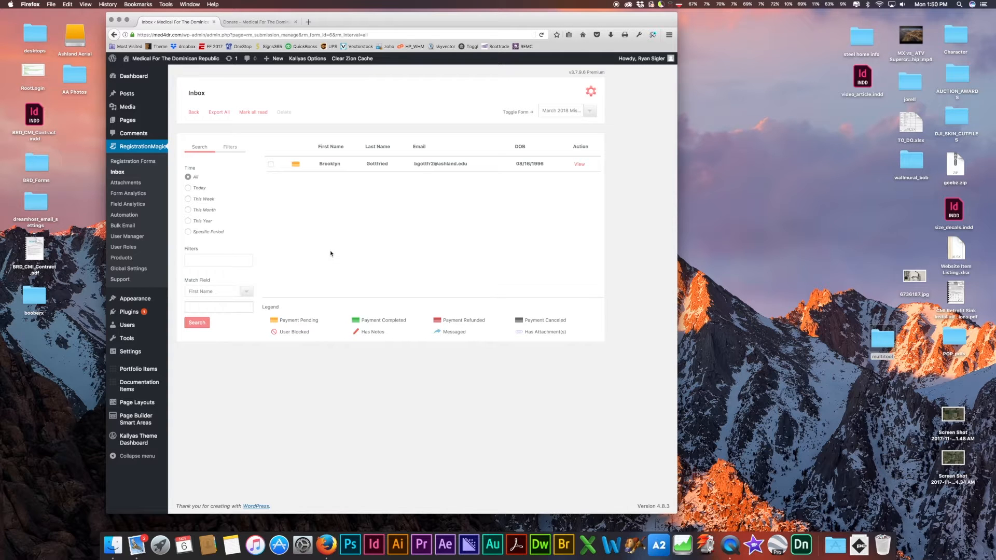
View the Donate page's header and site navigation, and return to the form's submissions inbox.
{"action": "left_click_drag", "start_coordinate": [361, 25], "coordinate": [417, 39]}
{"action": "left_click", "coordinate": [304, 37]}
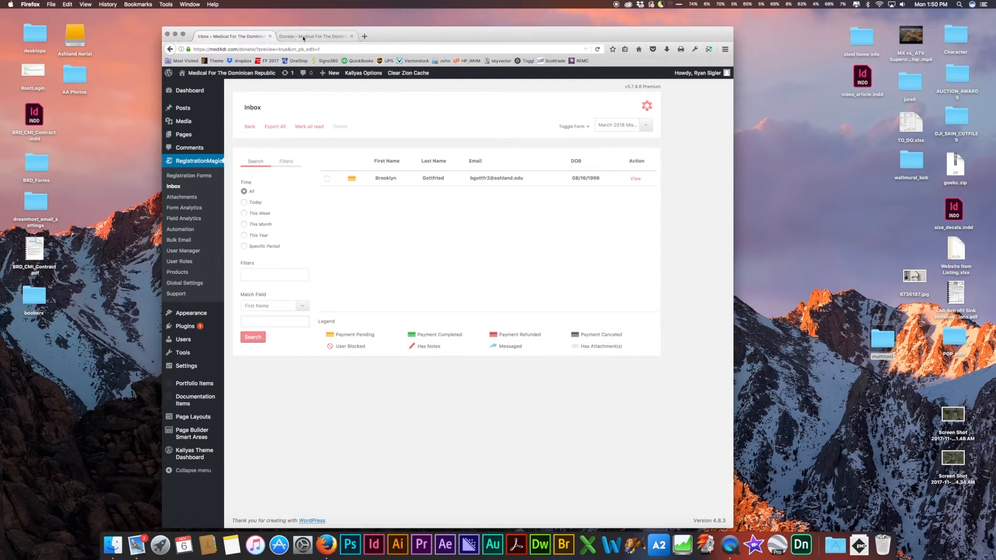
{"action": "scroll", "coordinate": [487, 340], "scroll_direction": "up", "scroll_amount": 5}
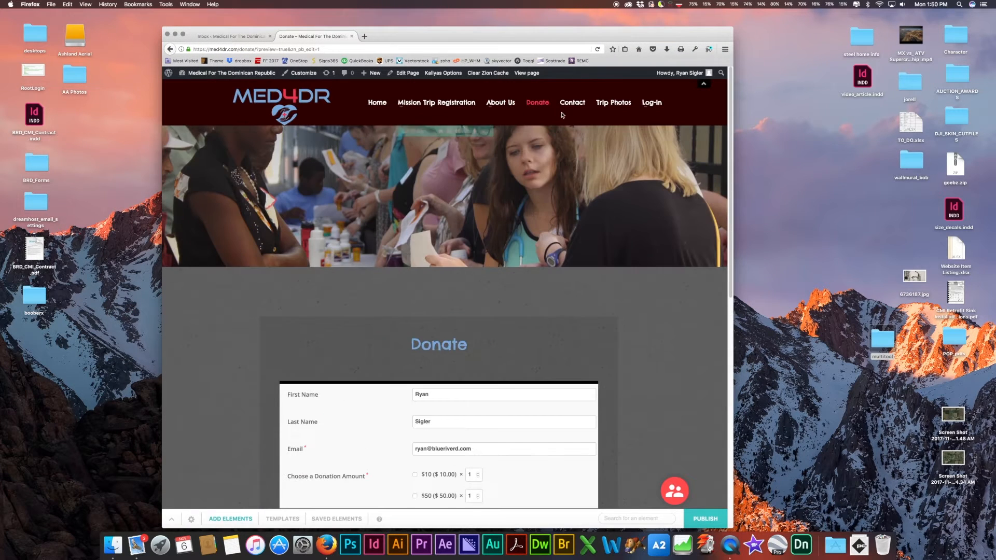
{"action": "left_click", "coordinate": [228, 36]}
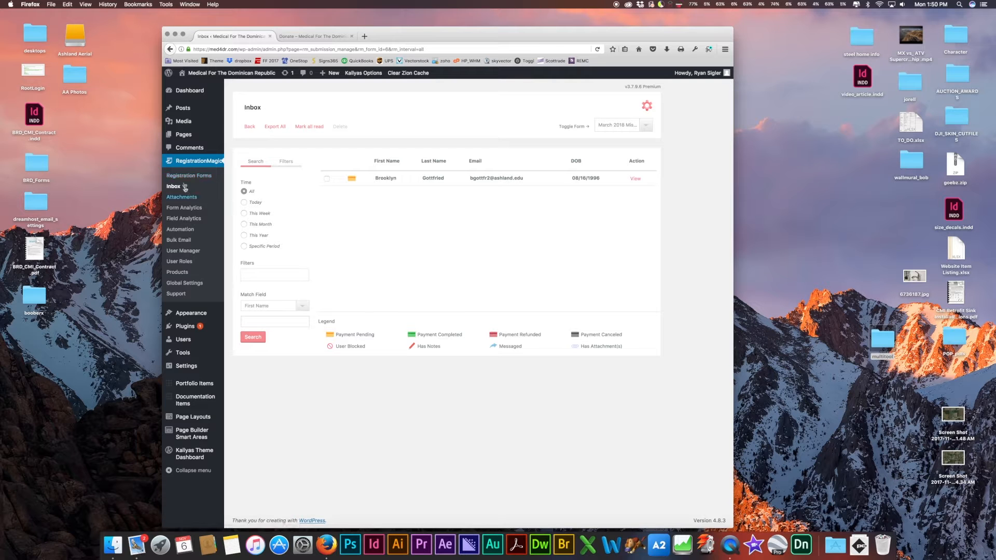
Open the form analytics and review the Donation form's visits, submissions, failure rate and browser statistics.
{"action": "left_click", "coordinate": [185, 209]}
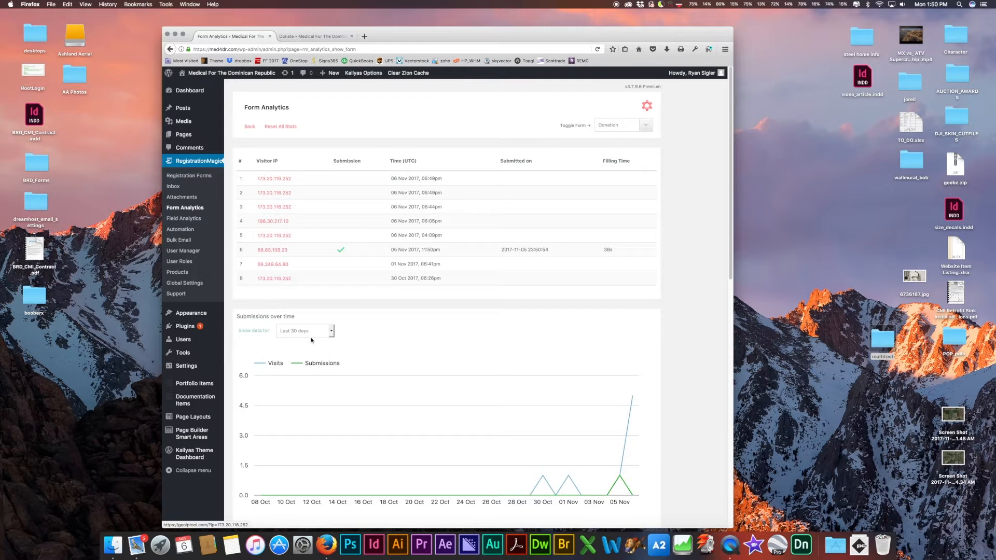
{"action": "scroll", "coordinate": [287, 302], "scroll_direction": "down", "scroll_amount": 10}
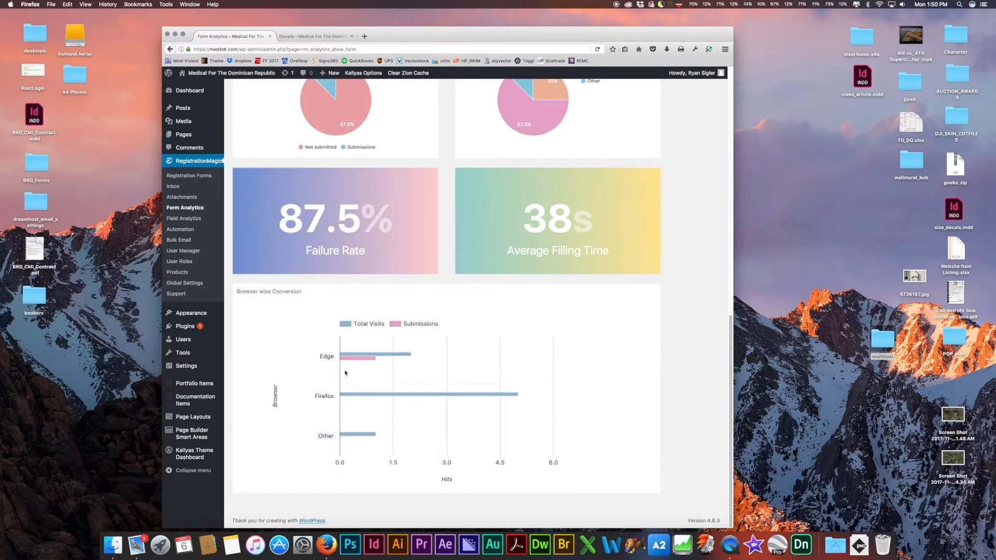
{"action": "scroll", "coordinate": [311, 332], "scroll_direction": "up", "scroll_amount": 10}
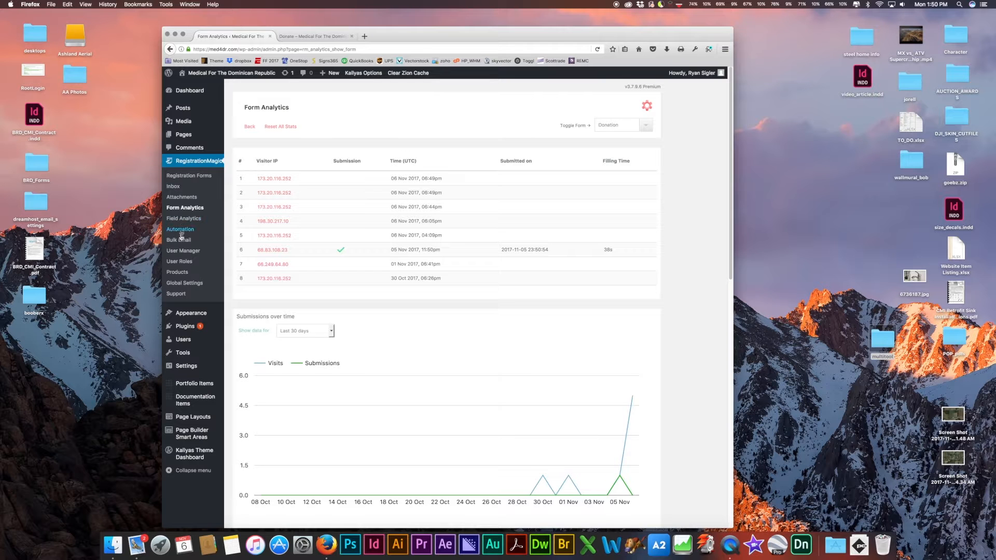
Open the dashboard of the August Mission Trip Registration for Students Only form from the forms list and review its sections.
{"action": "left_click", "coordinate": [191, 177]}
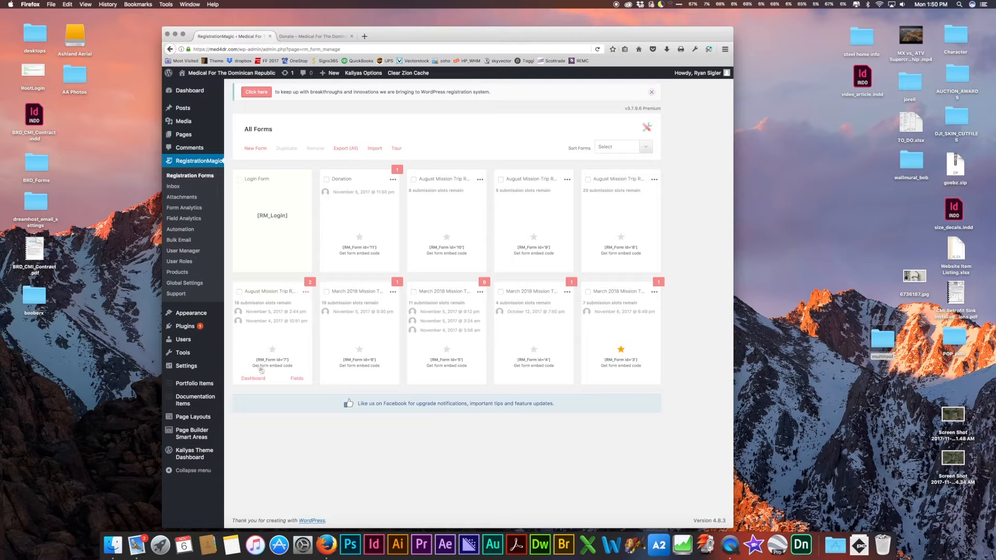
{"action": "left_click", "coordinate": [256, 379]}
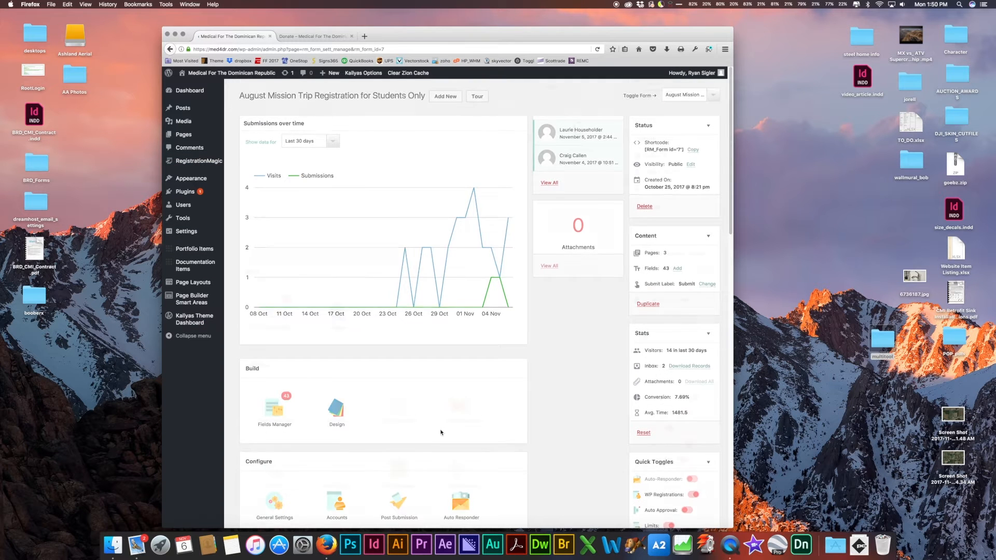
{"action": "scroll", "coordinate": [441, 435], "scroll_direction": "down", "scroll_amount": 15}
{"action": "scroll", "coordinate": [441, 435], "scroll_direction": "down", "scroll_amount": 3}
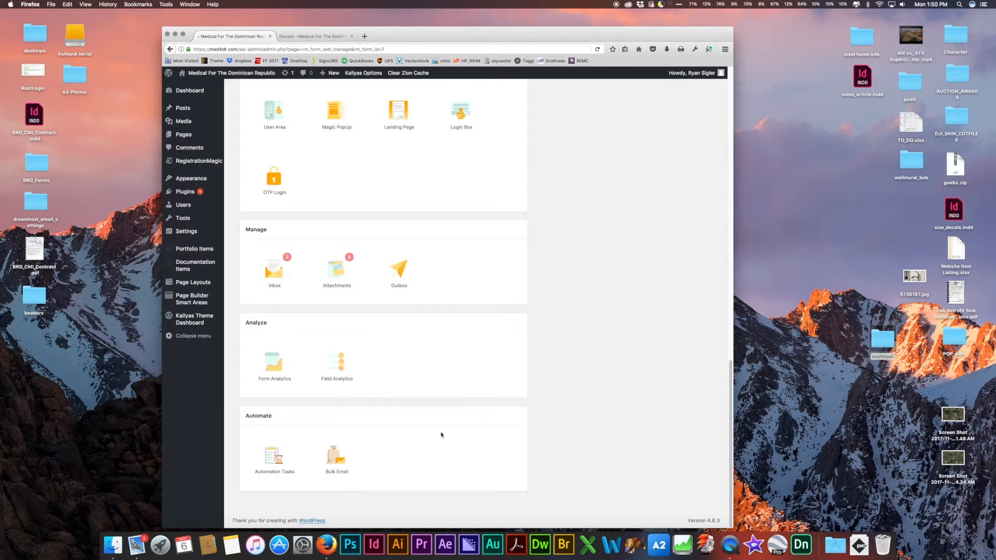
Open the August student form's inbox and highlight the first registrant's details.
{"action": "left_click", "coordinate": [273, 293]}
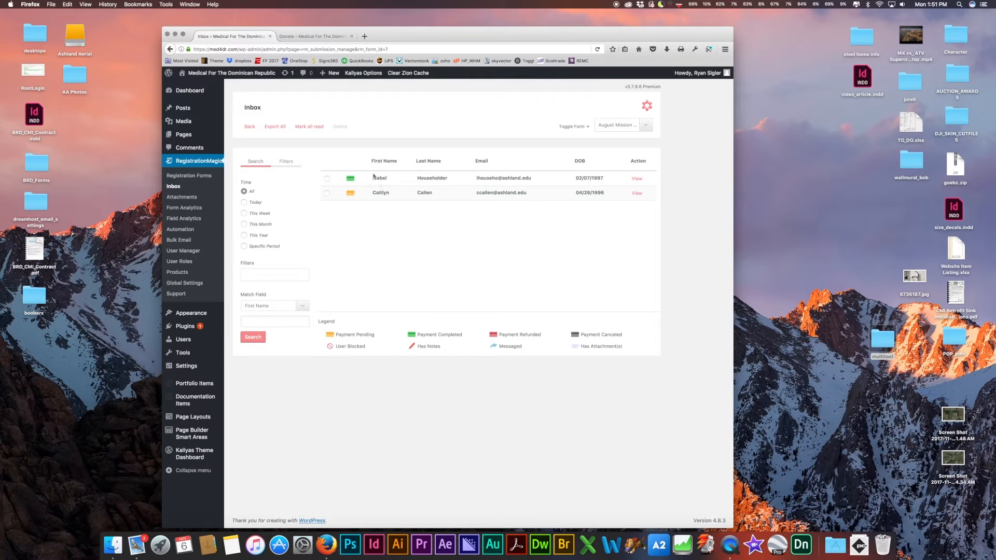
{"action": "left_click_drag", "start_coordinate": [432, 178], "coordinate": [616, 183]}
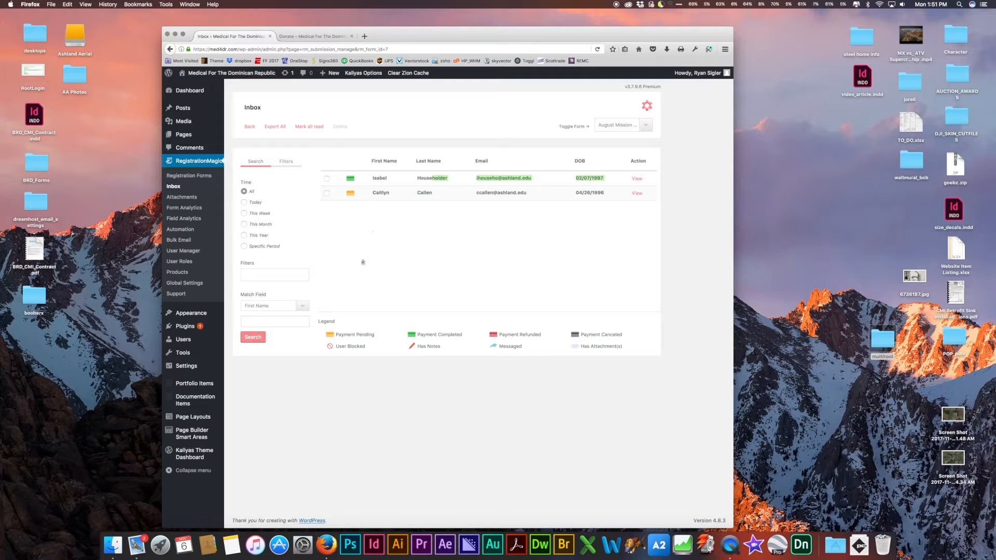
Go back to the form's dashboard, open its MailChimp integration settings and keep August 2018 Trip as the target list.
{"action": "left_click", "coordinate": [170, 50]}
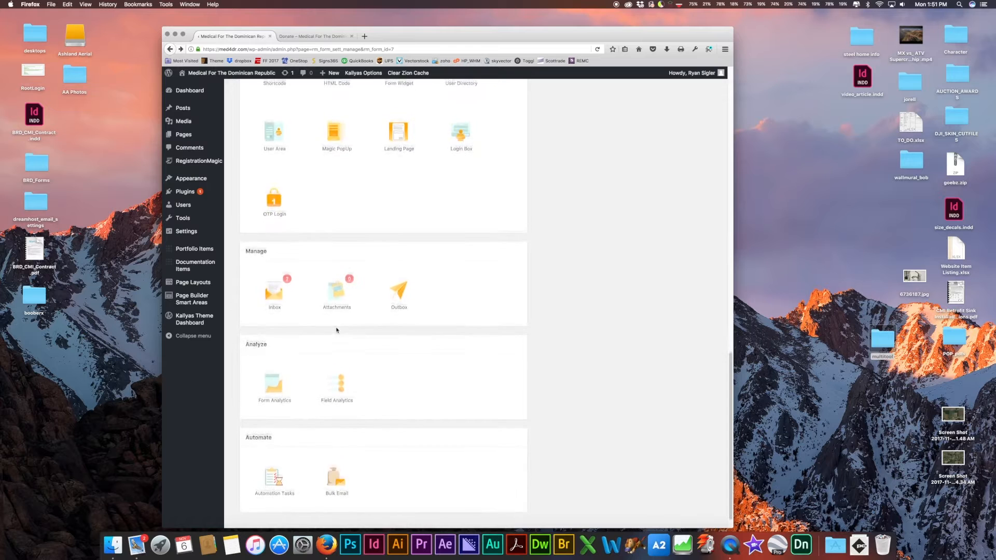
{"action": "scroll", "coordinate": [337, 330], "scroll_direction": "up", "scroll_amount": 5}
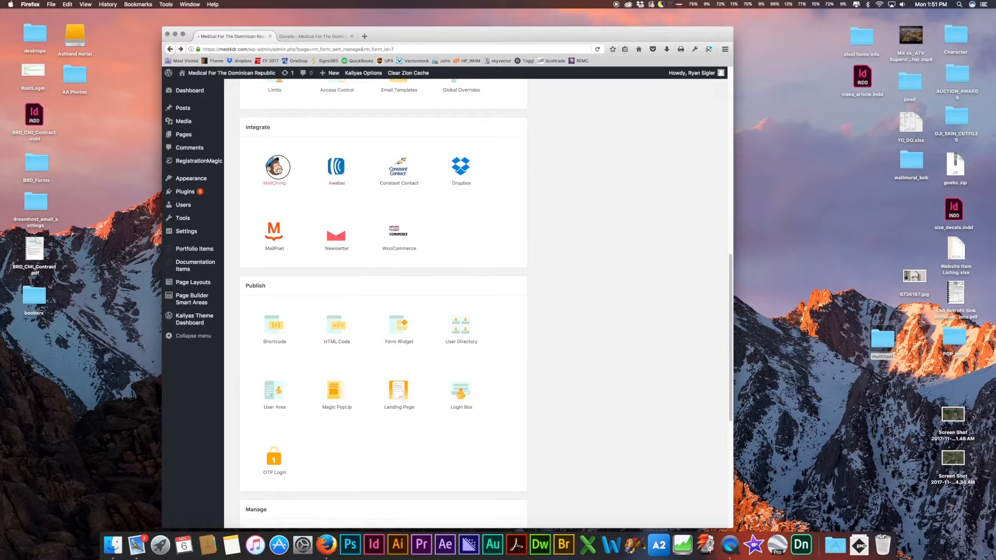
{"action": "left_click", "coordinate": [275, 169]}
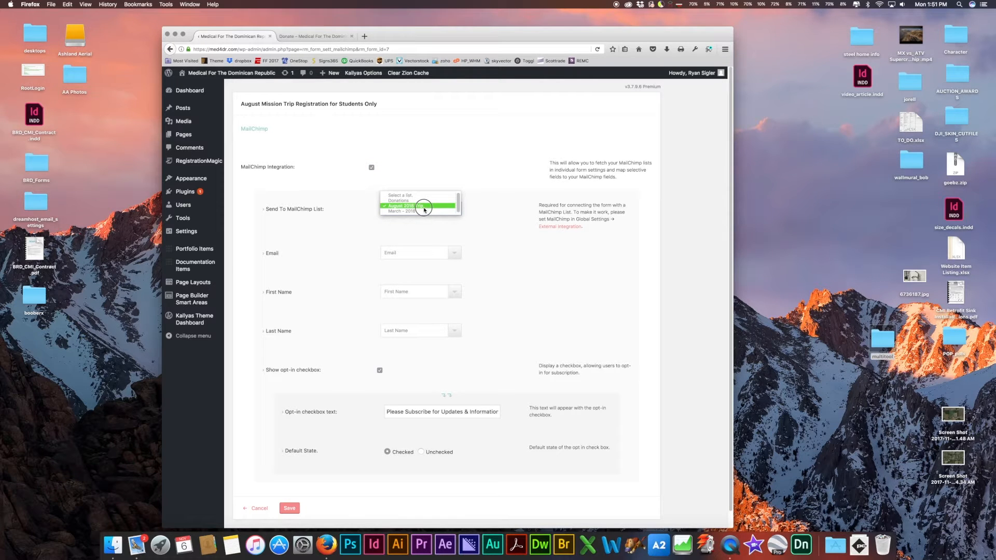
{"action": "left_click", "coordinate": [424, 207]}
{"action": "left_click", "coordinate": [572, 327]}
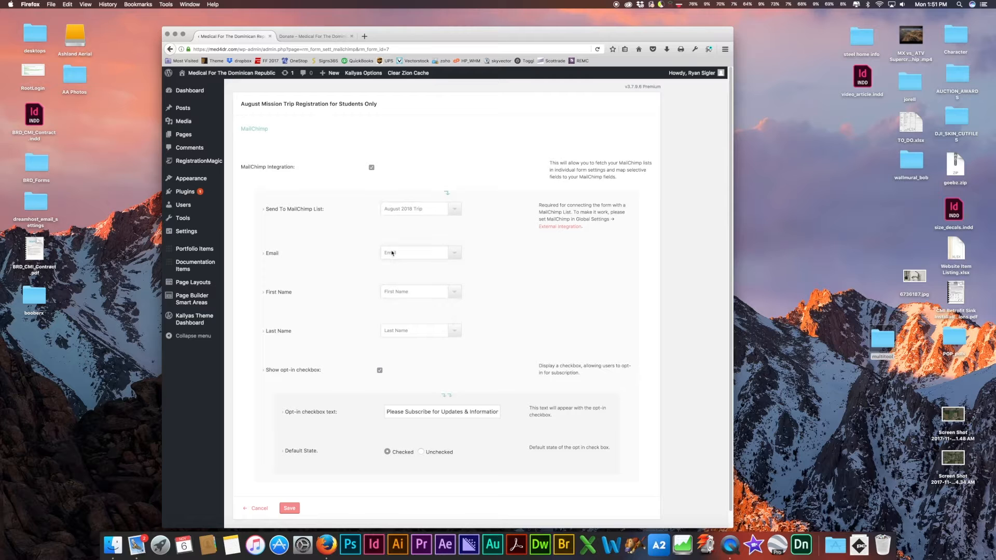
Check the available MailChimp lists again without changing the selection, and return to the forms list.
{"action": "left_click", "coordinate": [421, 210]}
{"action": "left_click", "coordinate": [420, 210]}
{"action": "left_click", "coordinate": [421, 209]}
{"action": "left_click", "coordinate": [531, 301]}
{"action": "left_click", "coordinate": [228, 234]}
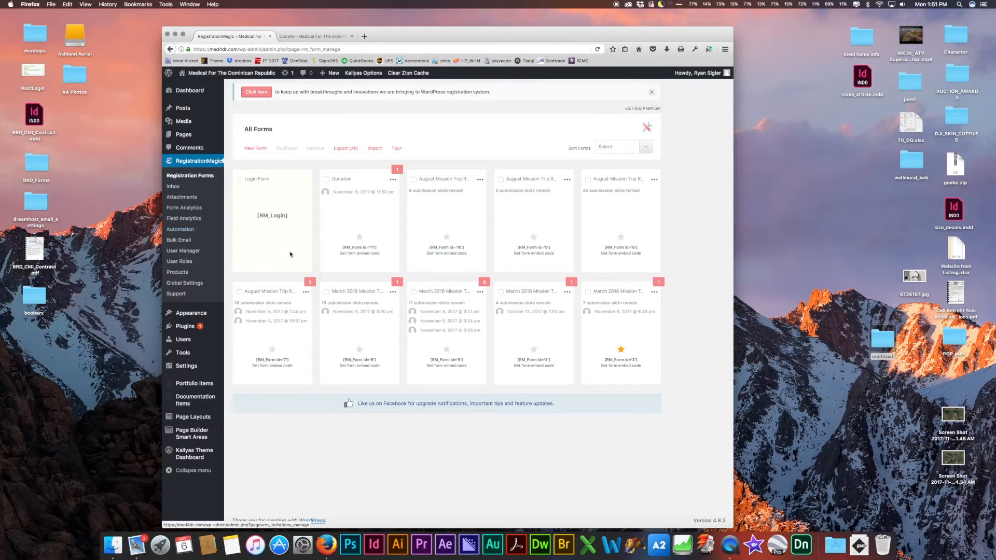
Go back to the August student form's dashboard and reopen its submissions inbox.
{"action": "left_click", "coordinate": [170, 49]}
{"action": "left_click", "coordinate": [169, 49]}
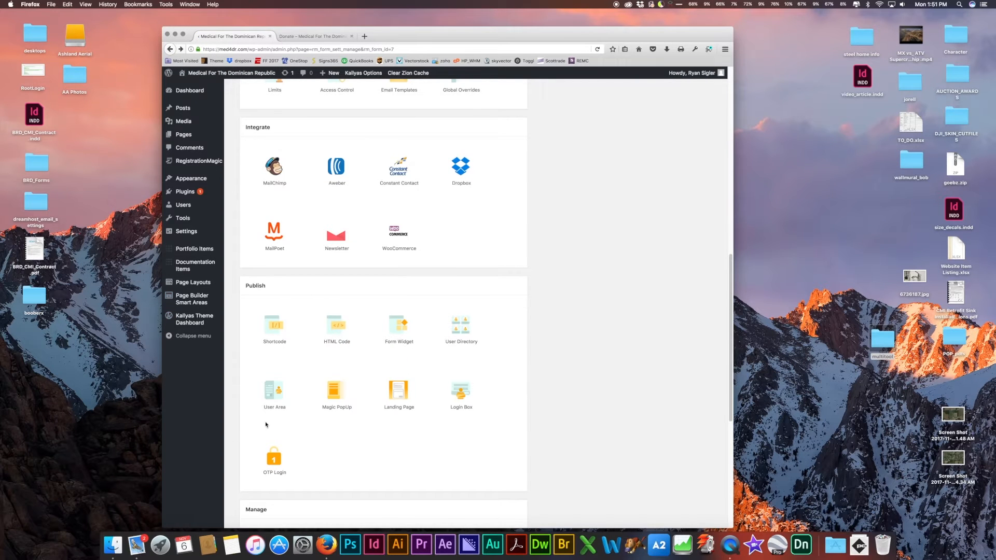
{"action": "scroll", "coordinate": [290, 472], "scroll_direction": "down", "scroll_amount": 5}
{"action": "left_click", "coordinate": [274, 339]}
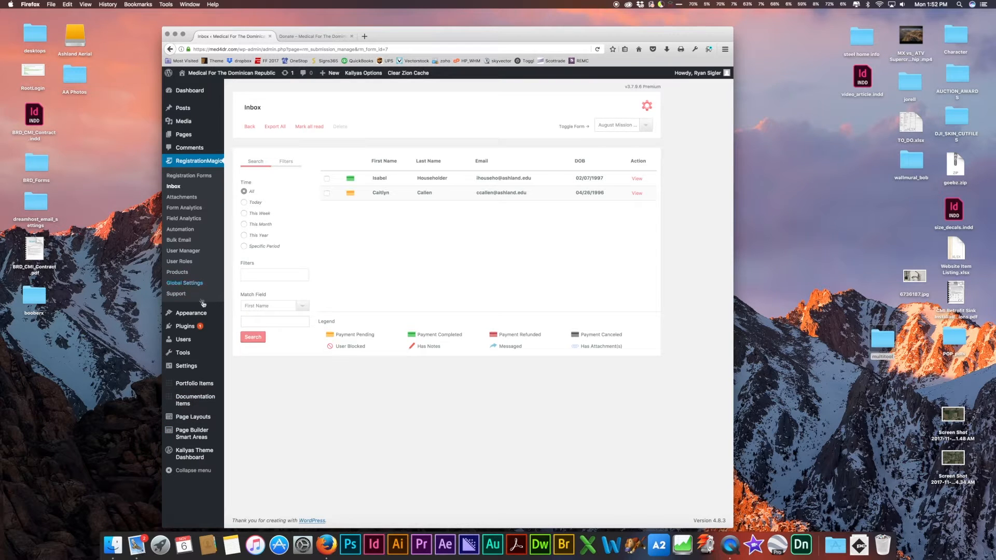
Open the WordPress users list and look over the registered accounts and their roles.
{"action": "mouse_move", "coordinate": [201, 315]}
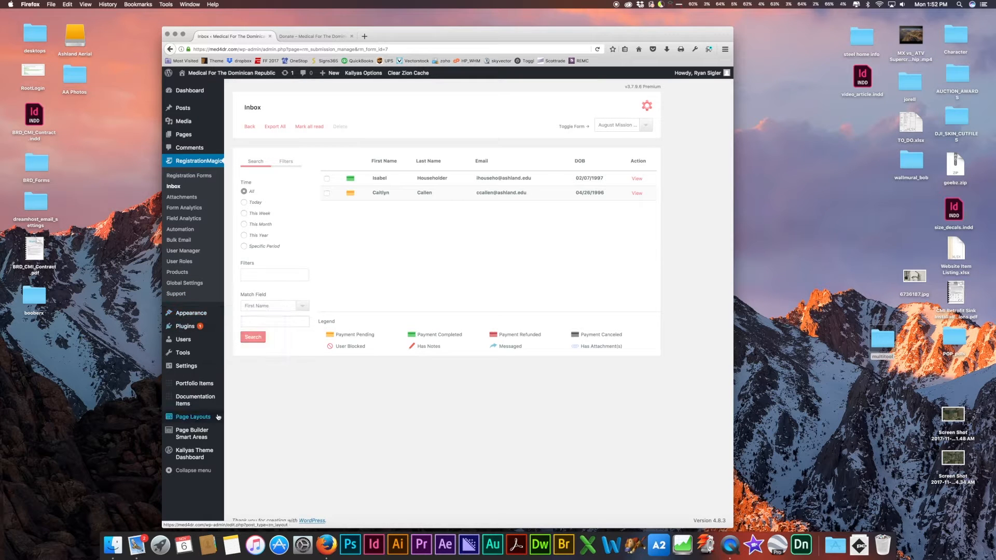
{"action": "mouse_move", "coordinate": [191, 458]}
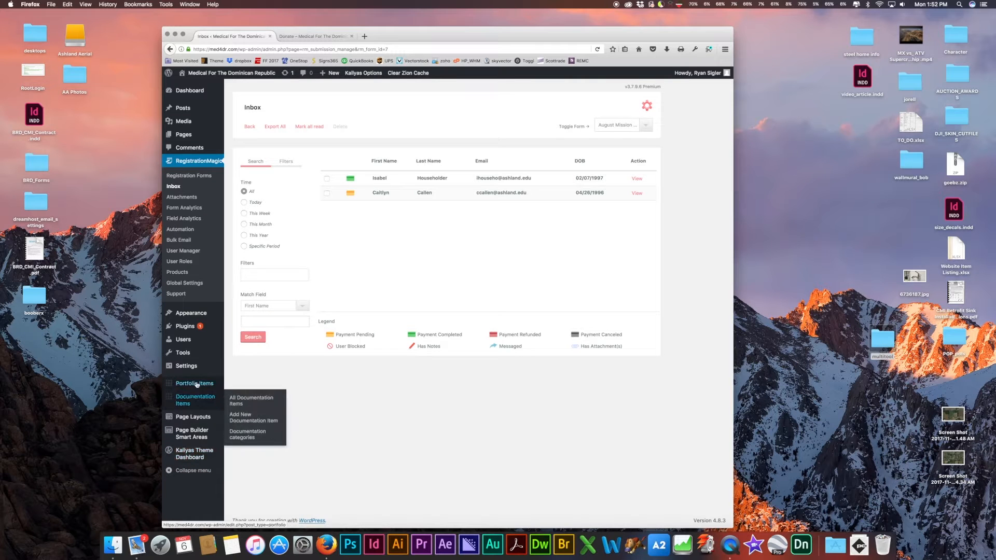
{"action": "left_click", "coordinate": [184, 342]}
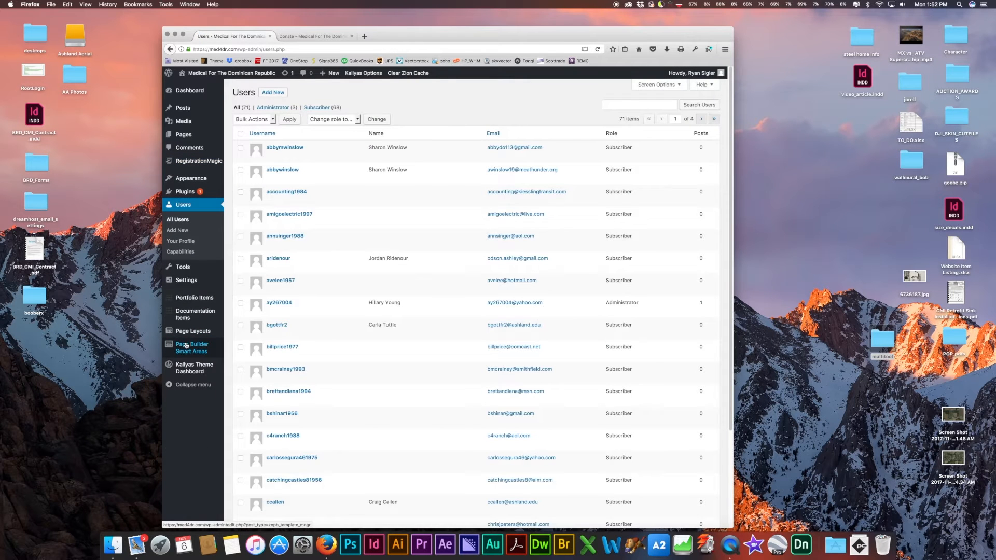
{"action": "scroll", "coordinate": [323, 353], "scroll_direction": "down", "scroll_amount": 1}
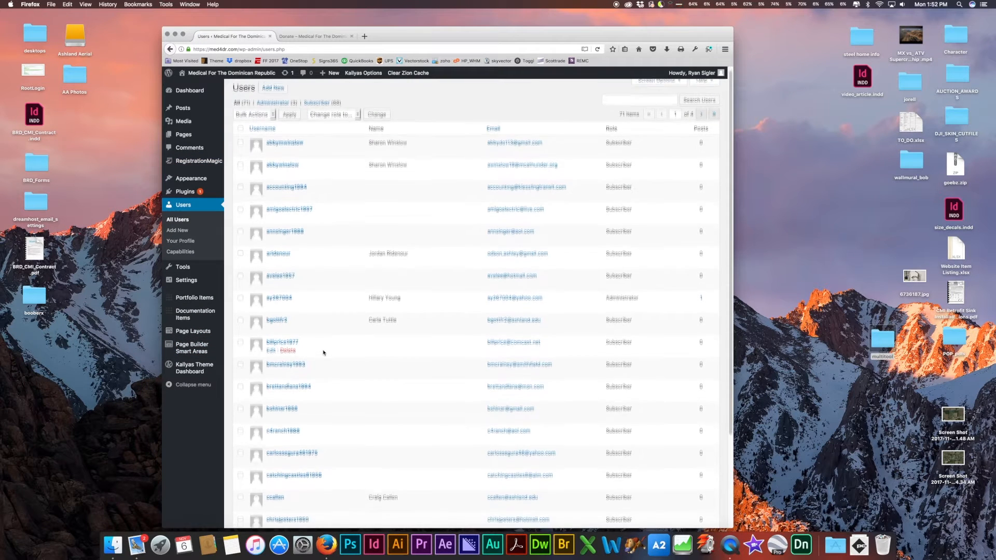
{"action": "scroll", "coordinate": [327, 357], "scroll_direction": "up", "scroll_amount": 1}
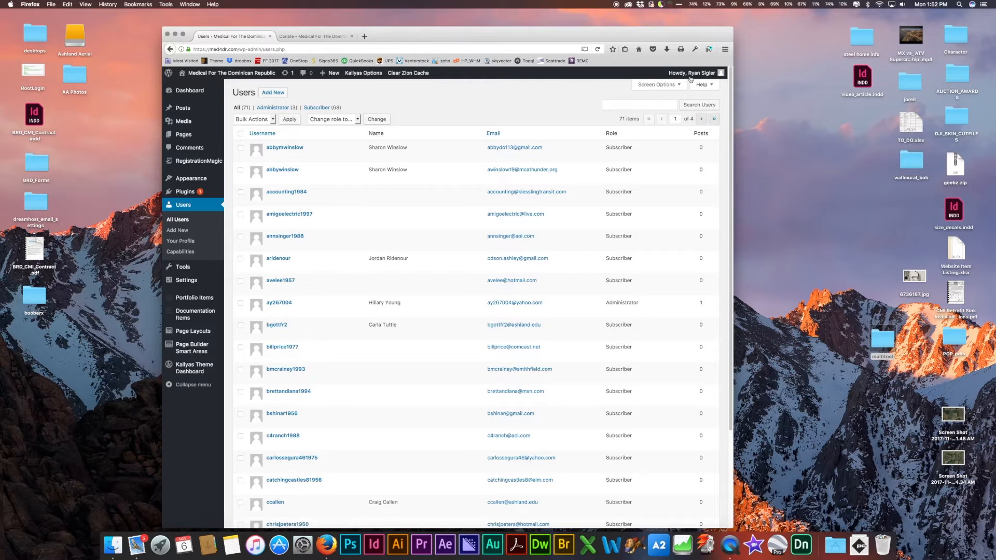
Open the signed-in administrator's profile and point out the passport number, date of birth and T-shirt size fields.
{"action": "mouse_move", "coordinate": [693, 73]}
{"action": "left_click", "coordinate": [684, 103]}
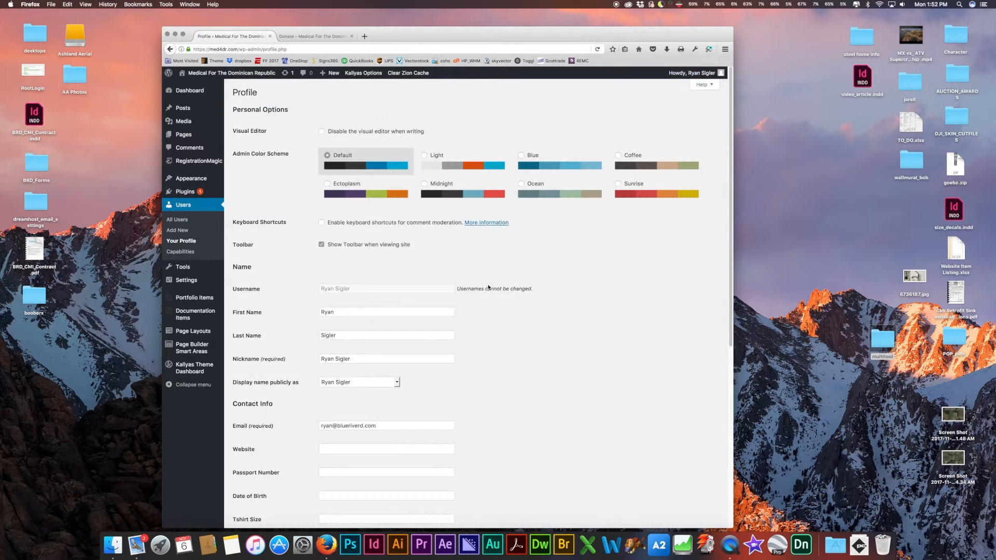
{"action": "scroll", "coordinate": [498, 322], "scroll_direction": "down", "scroll_amount": 5}
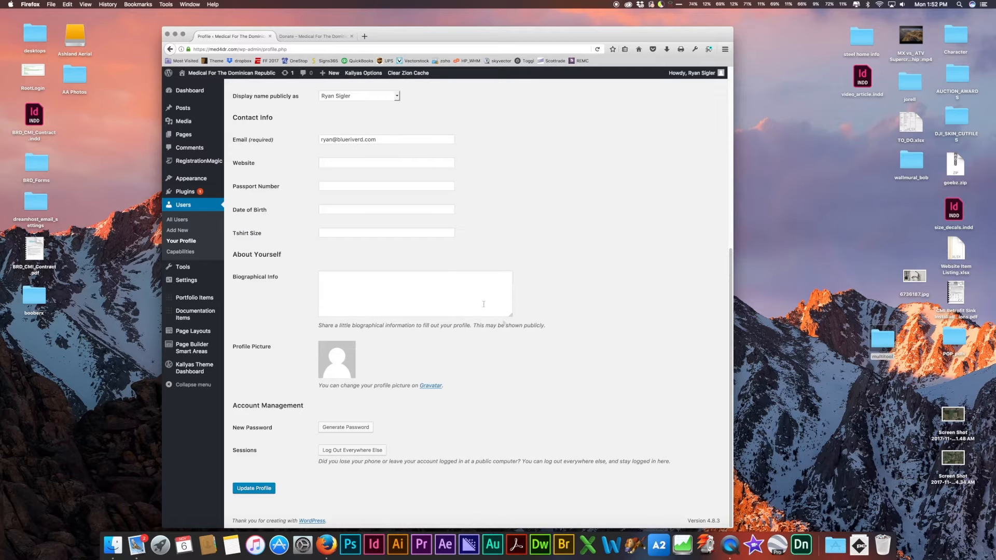
{"action": "scroll", "coordinate": [371, 391], "scroll_direction": "up", "scroll_amount": 3}
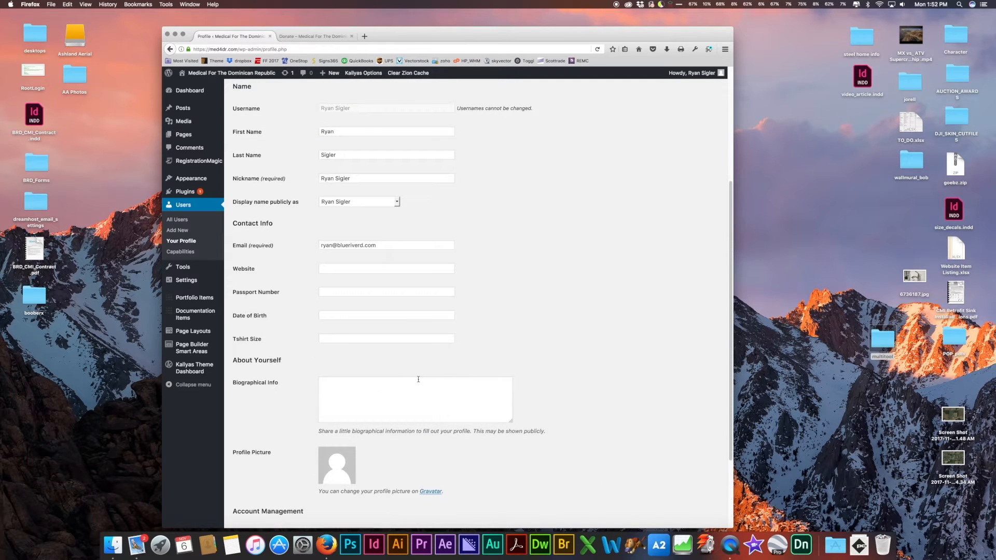
{"action": "left_click", "coordinate": [324, 293]}
{"action": "left_click", "coordinate": [351, 316]}
{"action": "left_click", "coordinate": [339, 341]}
Go through the profile's website, passport, birth date and T-shirt size fields again, and return to the users list.
{"action": "scroll", "coordinate": [346, 381], "scroll_direction": "up", "scroll_amount": 5}
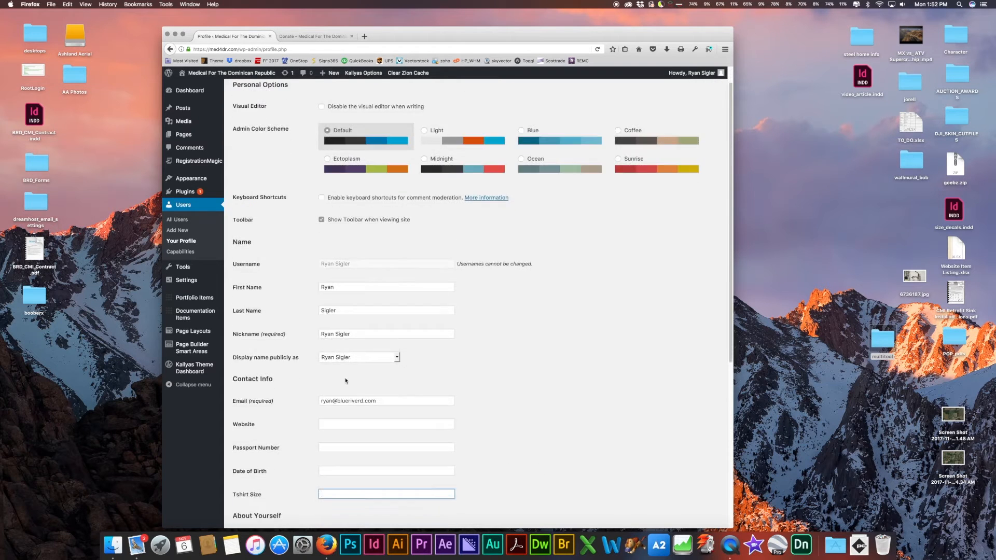
{"action": "scroll", "coordinate": [351, 395], "scroll_direction": "down", "scroll_amount": 6}
{"action": "left_click", "coordinate": [329, 333]}
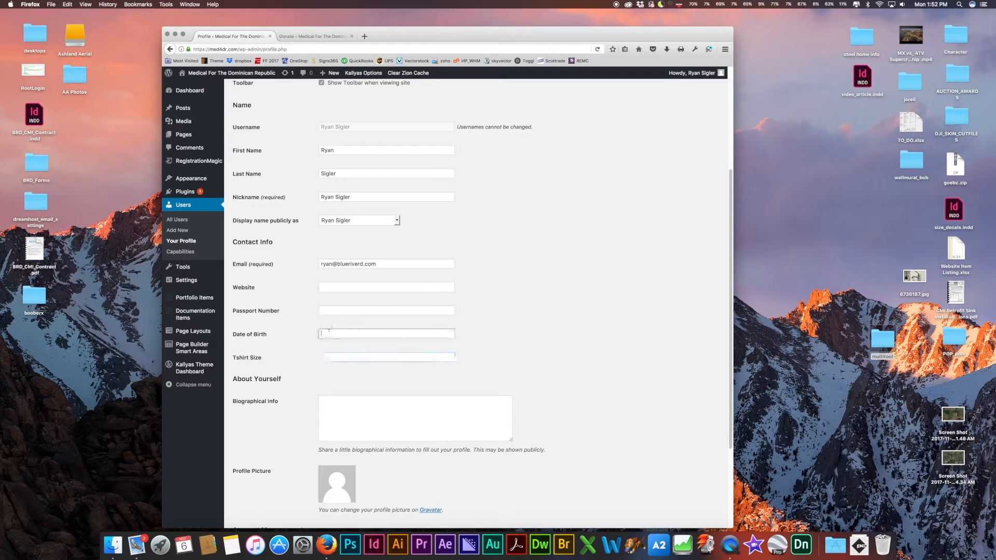
{"action": "left_click", "coordinate": [335, 287]}
{"action": "left_click", "coordinate": [342, 310]}
{"action": "left_click", "coordinate": [338, 332]}
{"action": "left_click", "coordinate": [335, 355]}
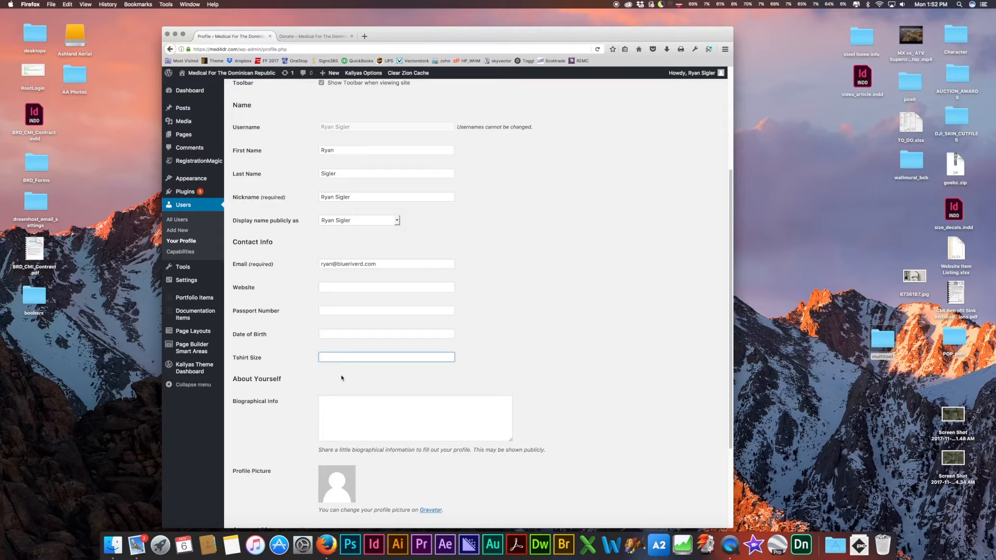
{"action": "scroll", "coordinate": [211, 381], "scroll_direction": "up", "scroll_amount": 1}
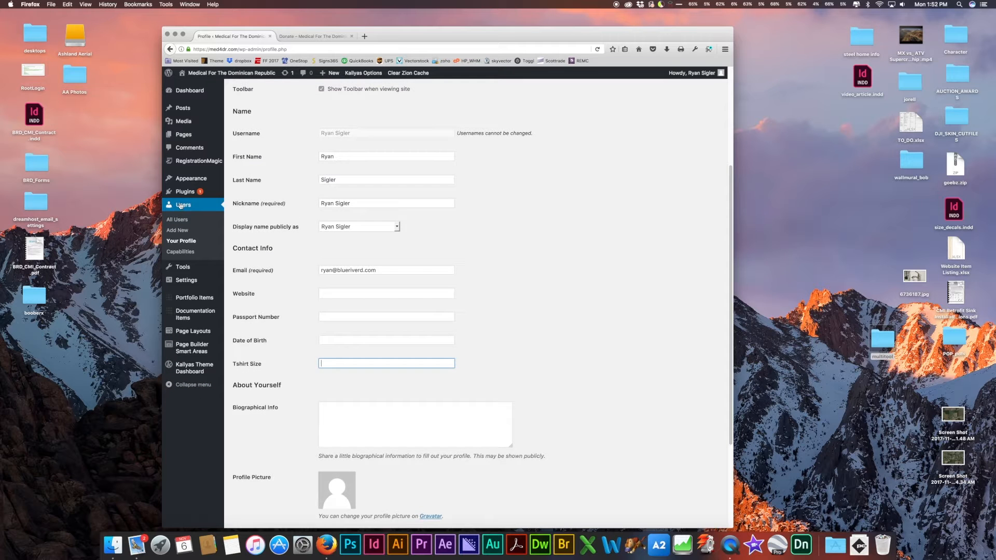
{"action": "left_click", "coordinate": [181, 205]}
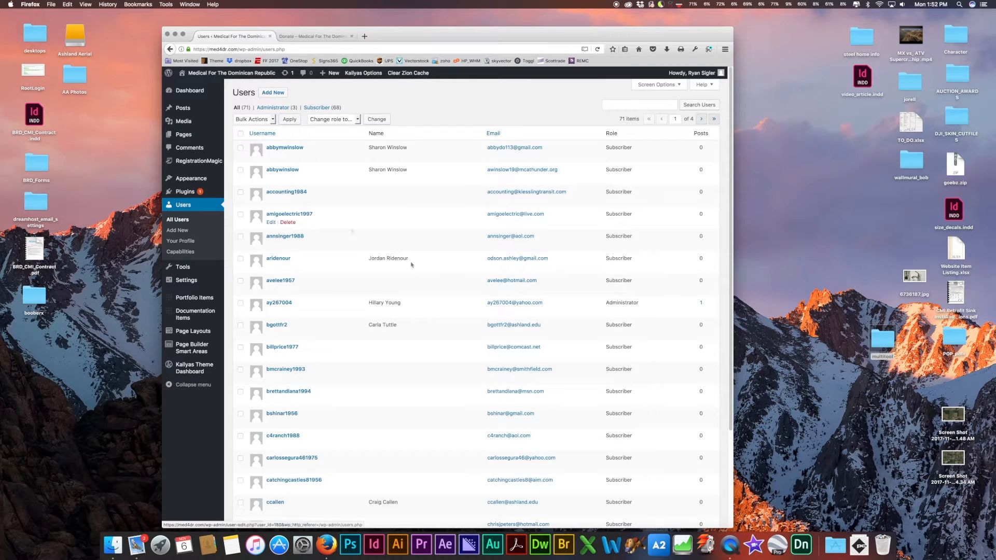
Select six adjacent subscriber accounts without names in the users list and choose the Delete bulk action.
{"action": "scroll", "coordinate": [325, 272], "scroll_direction": "down", "scroll_amount": 5}
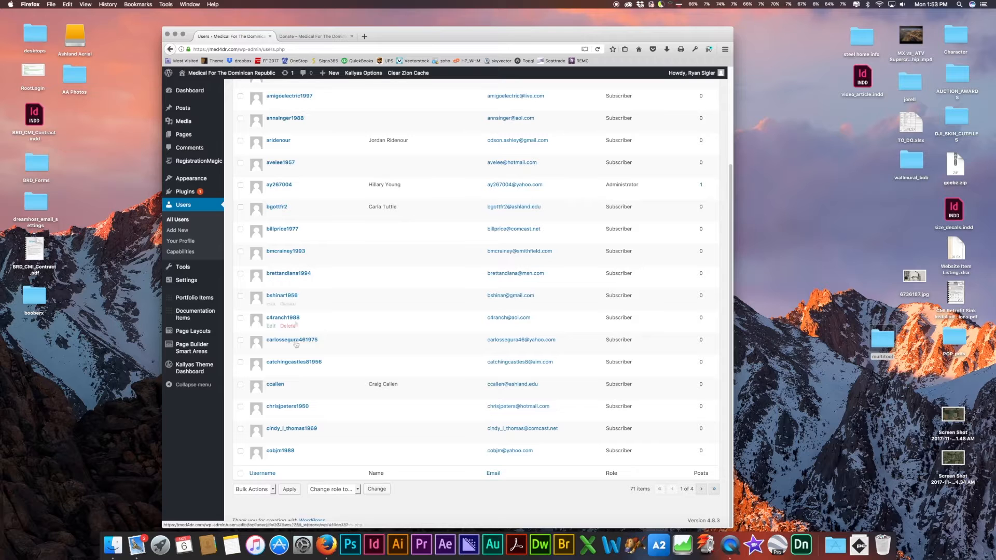
{"action": "left_click", "coordinate": [240, 362]}
{"action": "left_click", "coordinate": [240, 340]}
{"action": "left_click", "coordinate": [240, 317]}
{"action": "left_click", "coordinate": [240, 298]}
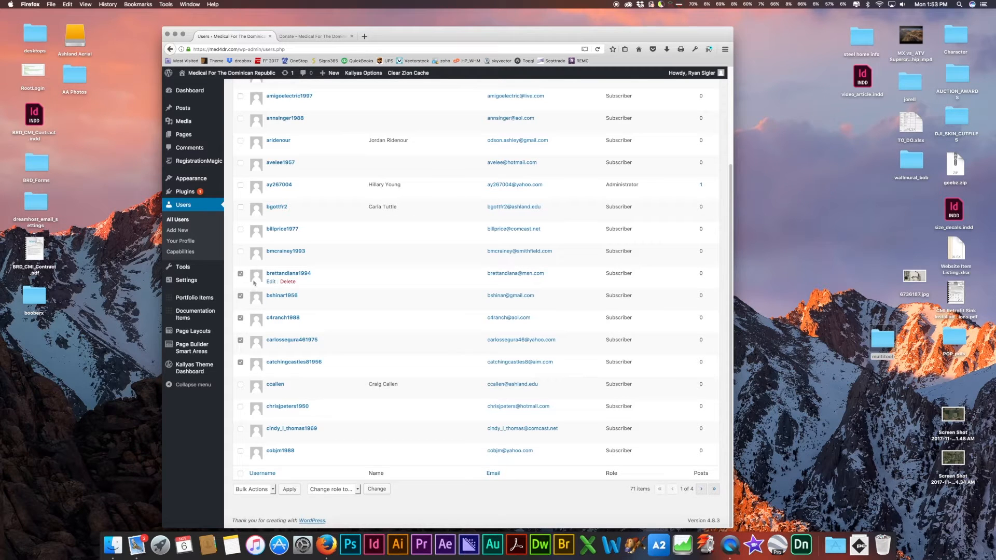
{"action": "left_click", "coordinate": [240, 251]}
{"action": "scroll", "coordinate": [456, 358], "scroll_direction": "up", "scroll_amount": 5}
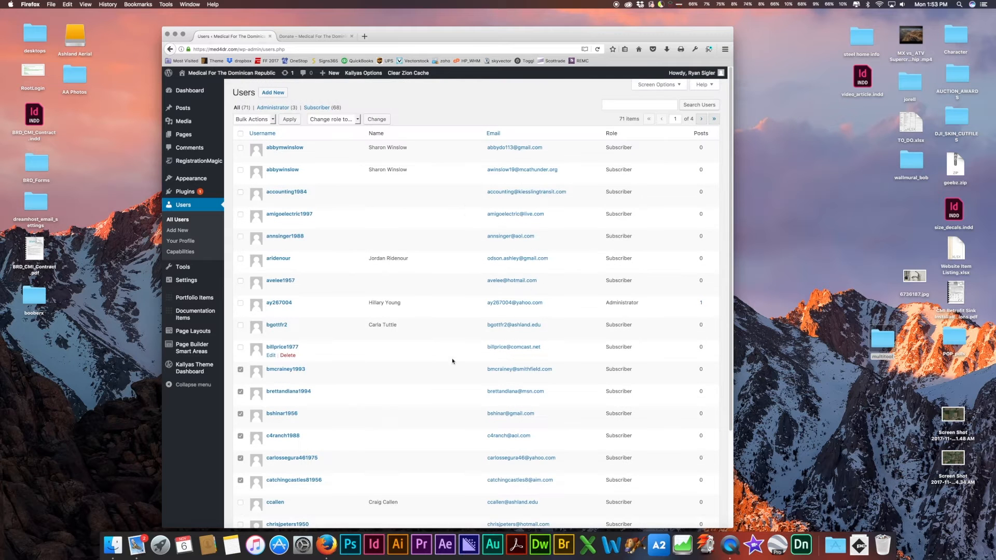
{"action": "left_click", "coordinate": [254, 119]}
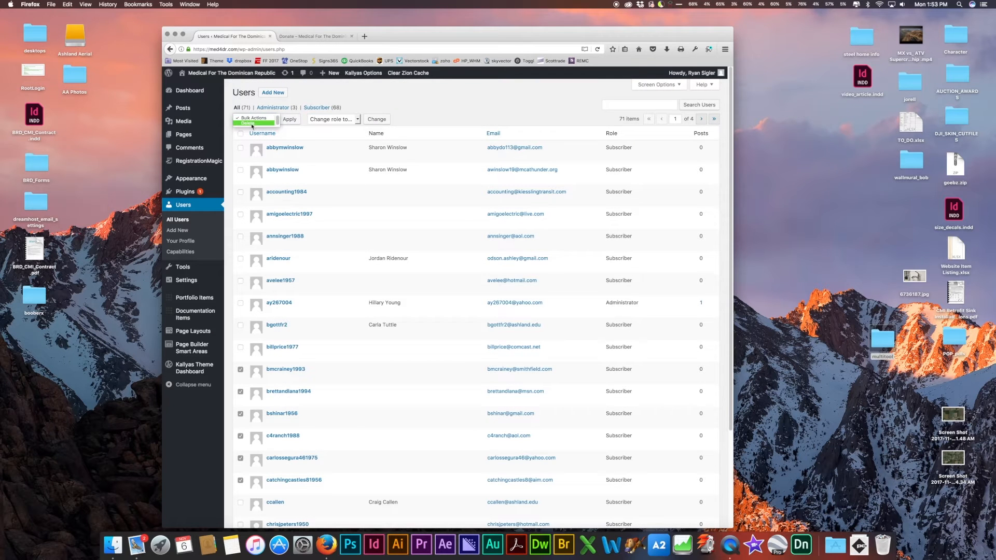
{"action": "left_click", "coordinate": [249, 124]}
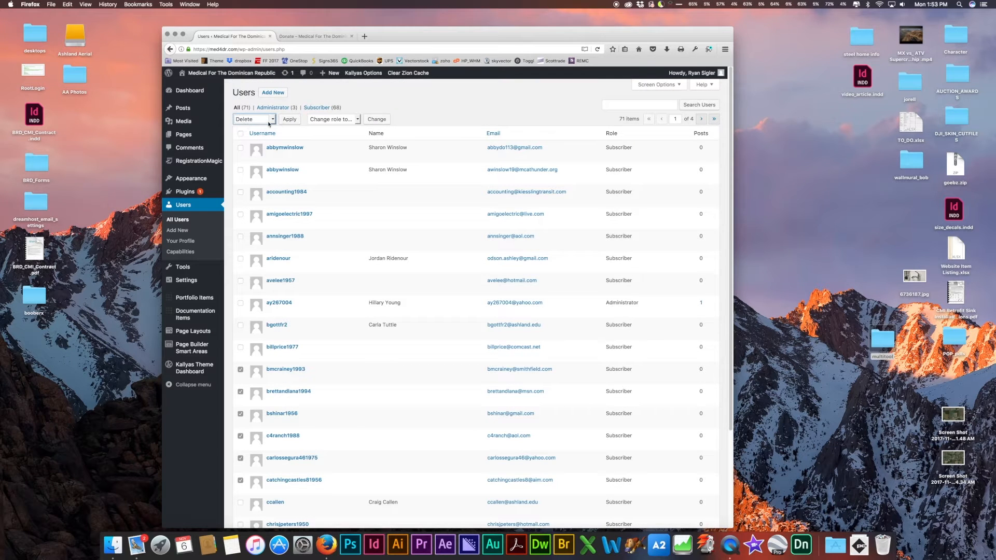
Look through the accounts on page 2 of the users list, checking usernames, names and email addresses.
{"action": "scroll", "coordinate": [387, 467], "scroll_direction": "down", "scroll_amount": 5}
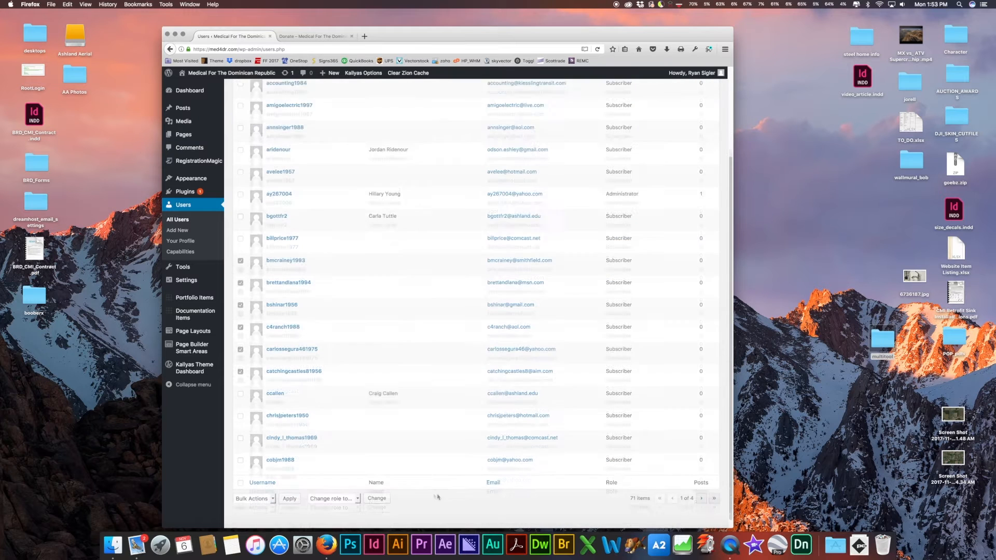
{"action": "left_click", "coordinate": [701, 490]}
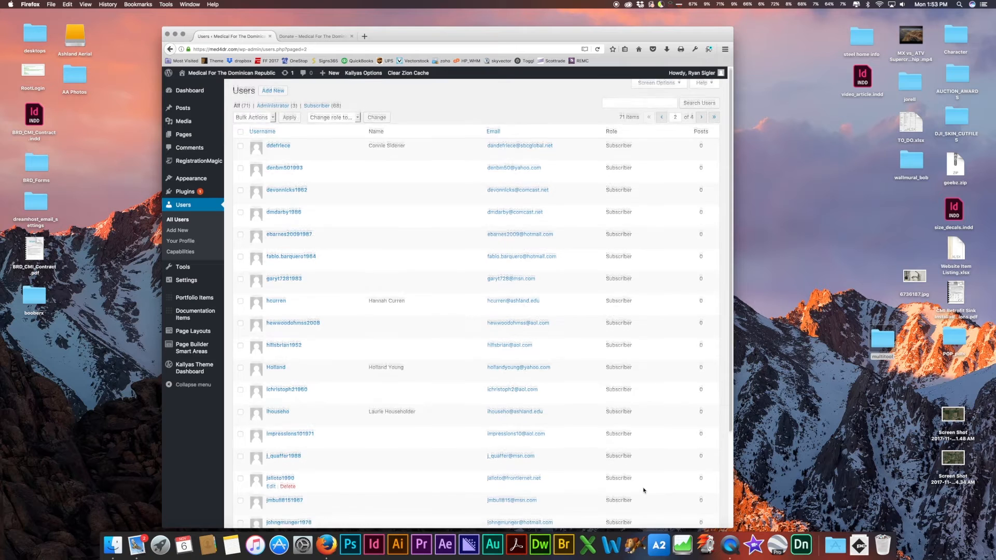
{"action": "scroll", "coordinate": [643, 491], "scroll_direction": "down", "scroll_amount": 5}
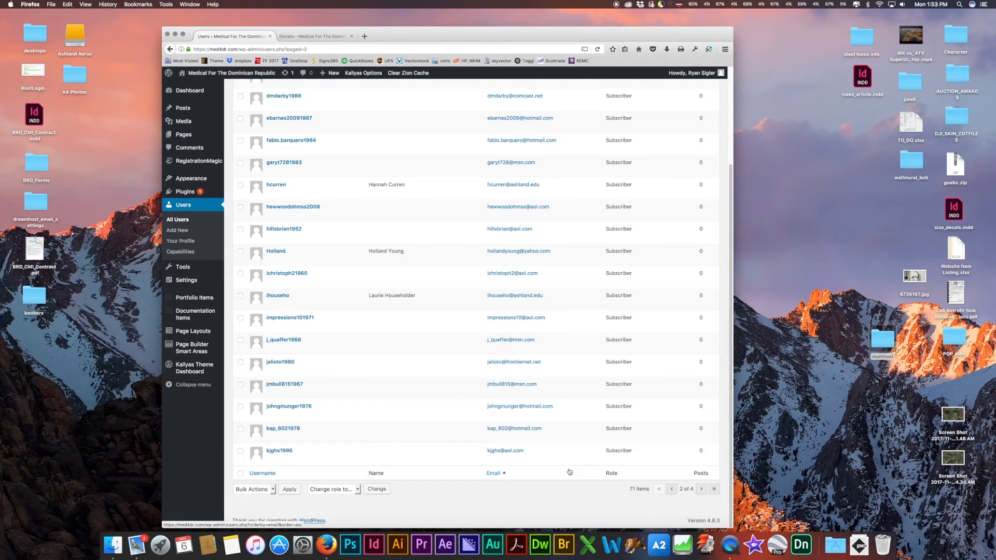
{"action": "scroll", "coordinate": [576, 471], "scroll_direction": "up", "scroll_amount": 4}
{"action": "scroll", "coordinate": [569, 471], "scroll_direction": "up", "scroll_amount": 2}
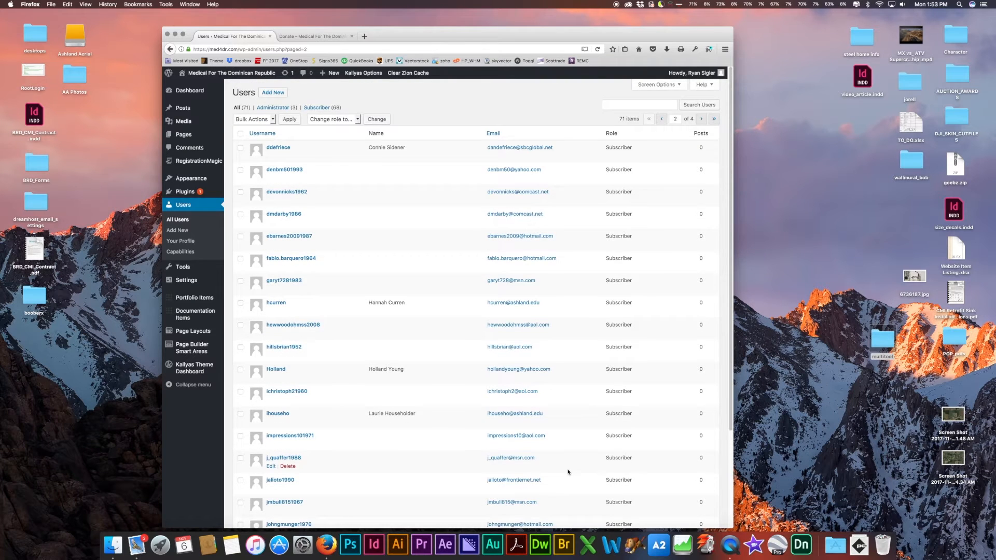
{"action": "scroll", "coordinate": [568, 472], "scroll_direction": "down", "scroll_amount": 5}
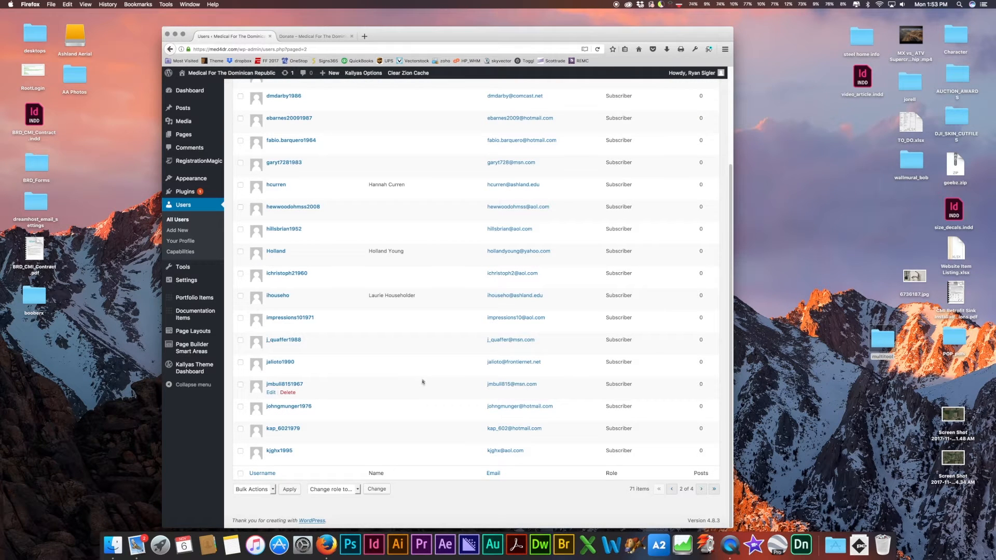
{"action": "scroll", "coordinate": [369, 420], "scroll_direction": "up", "scroll_amount": 4}
{"action": "scroll", "coordinate": [441, 368], "scroll_direction": "up", "scroll_amount": 1}
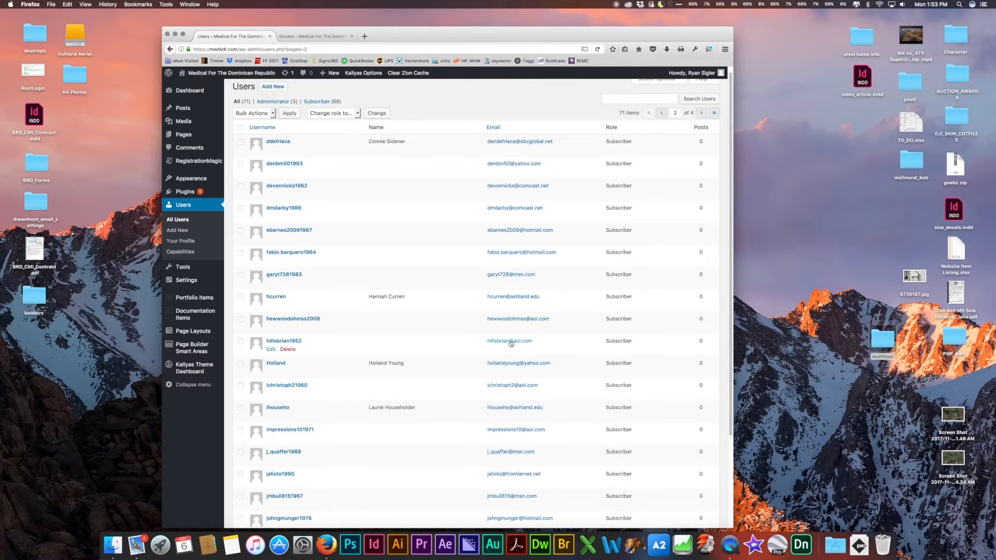
{"action": "scroll", "coordinate": [399, 346], "scroll_direction": "down", "scroll_amount": 5}
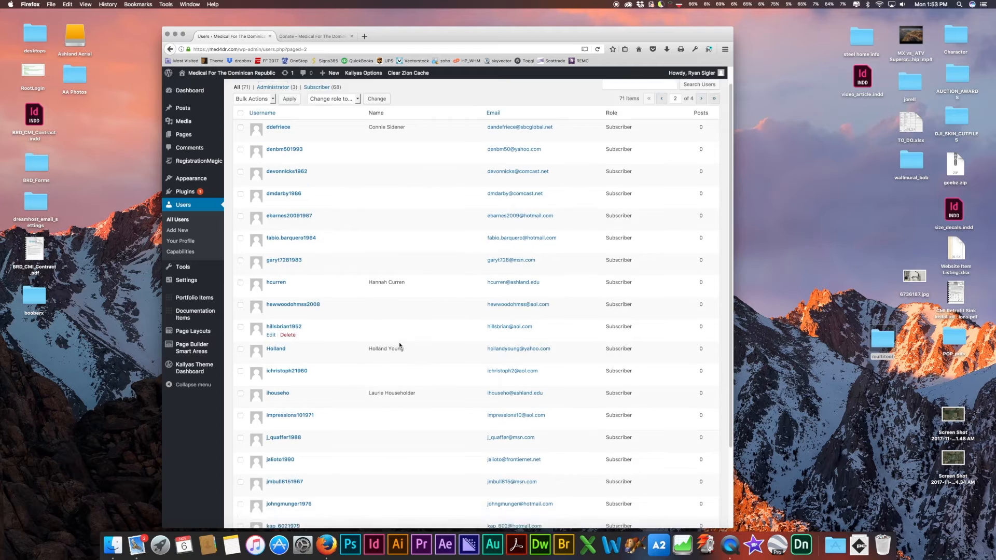
Open the second subscriber on page 3 of the users list for editing and view the available role options.
{"action": "left_click", "coordinate": [702, 489]}
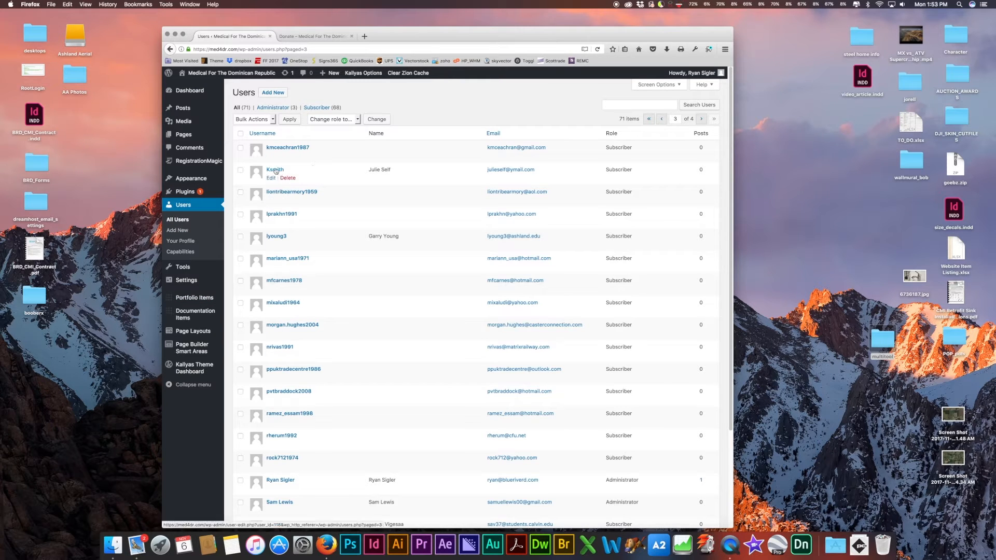
{"action": "left_click", "coordinate": [271, 178]}
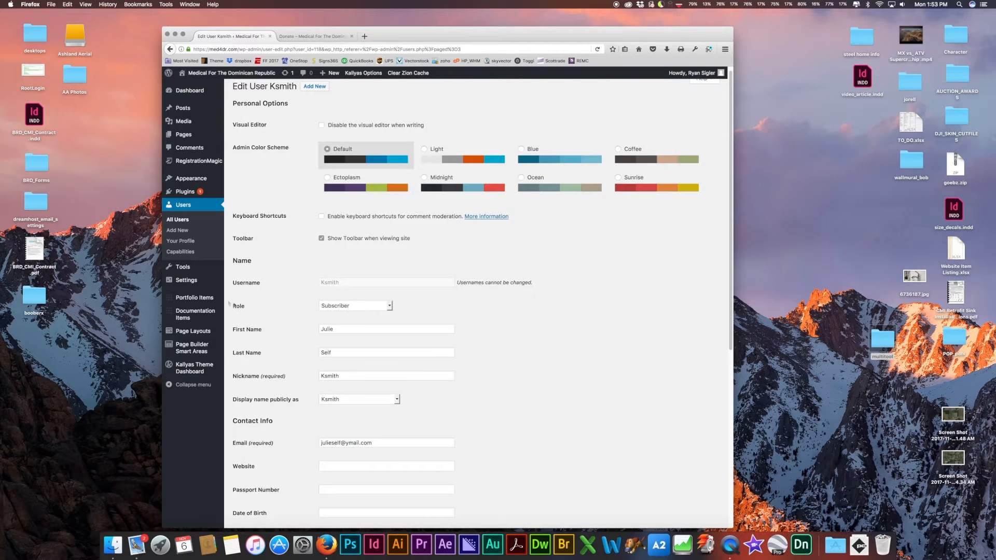
{"action": "double_click", "coordinate": [238, 306]}
{"action": "left_click", "coordinate": [351, 305]}
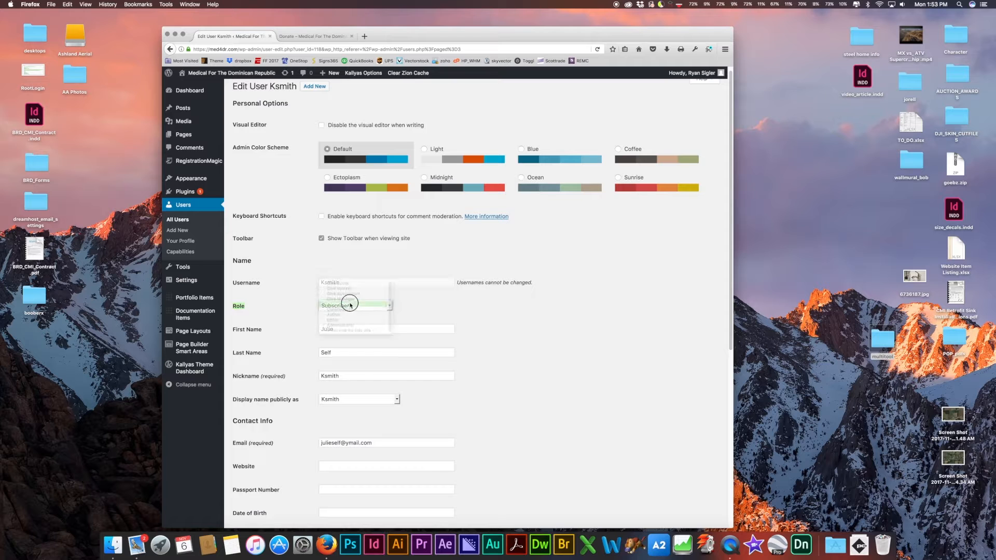
{"action": "left_click", "coordinate": [585, 384]}
{"action": "left_click", "coordinate": [340, 306]}
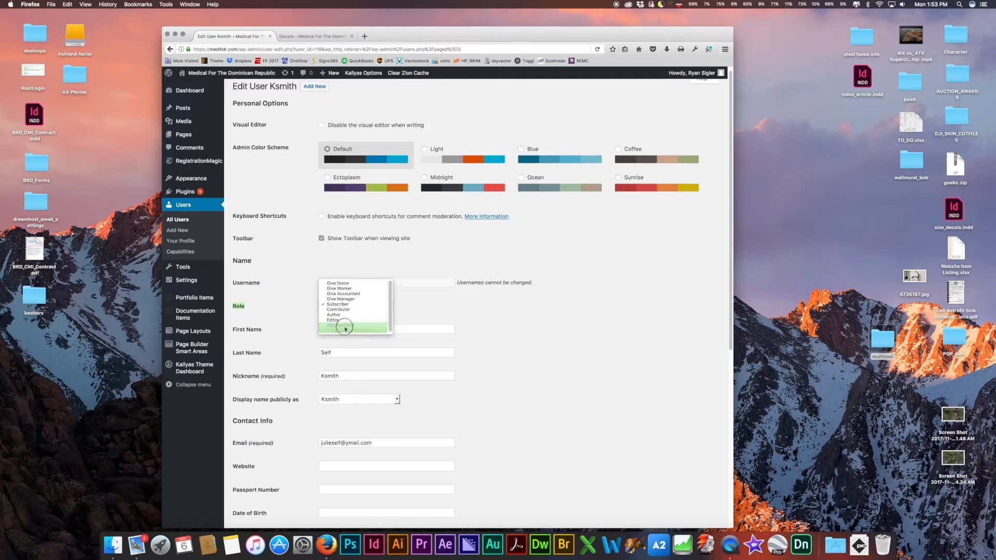
{"action": "left_click", "coordinate": [569, 349]}
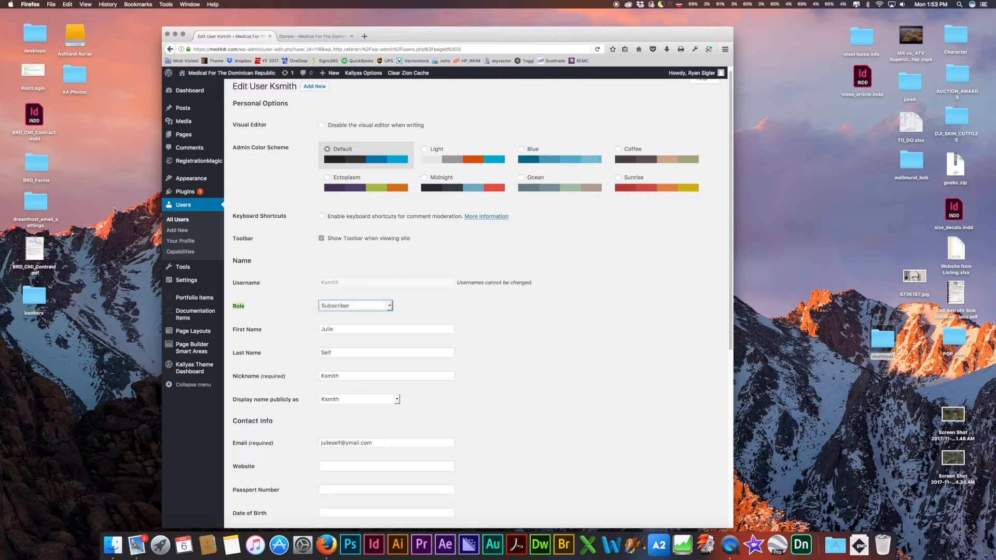
Return to the full users list and search for an account by first name and by last name.
{"action": "left_click", "coordinate": [177, 220]}
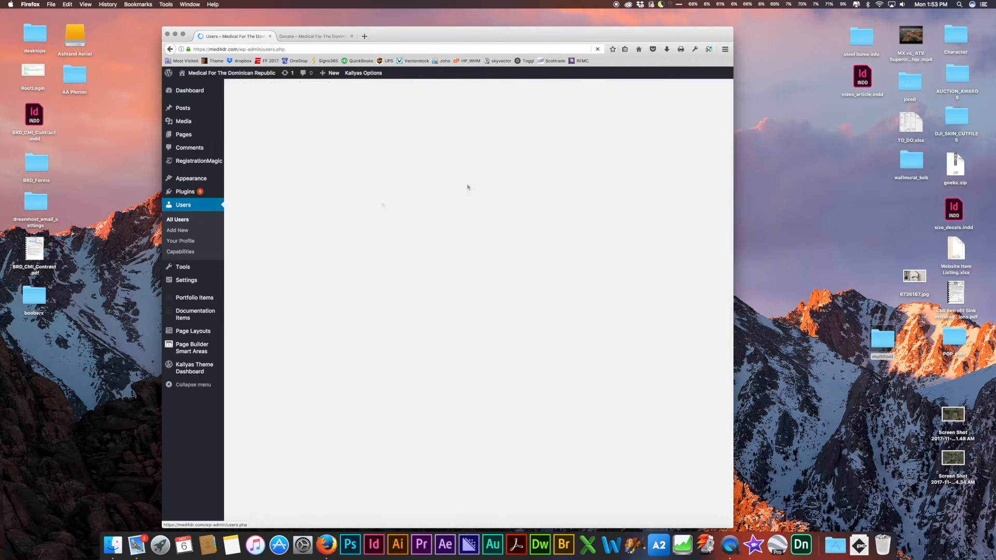
{"action": "left_click", "coordinate": [633, 103]}
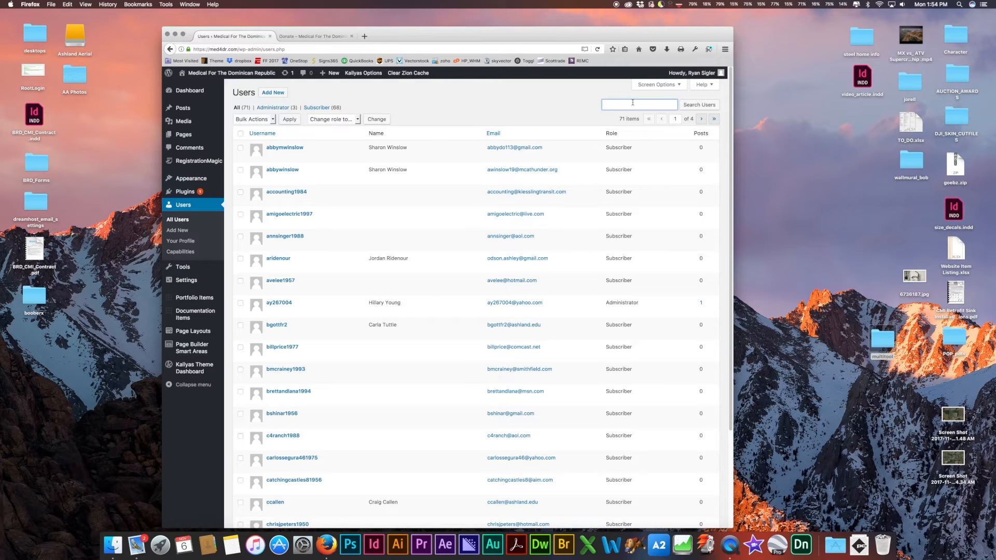
{"action": "type", "text": "Lisa"}
{"action": "left_click", "coordinate": [701, 107]}
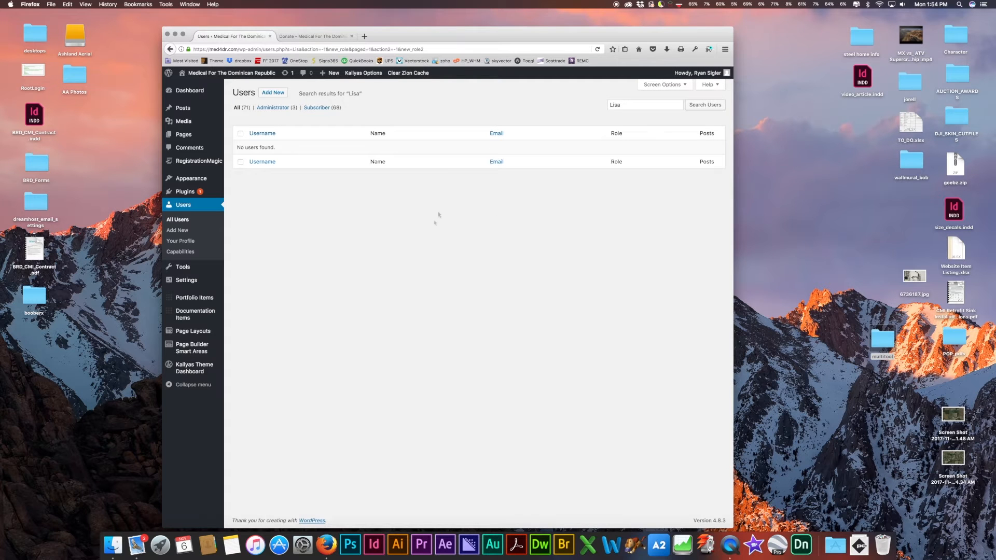
{"action": "double_click", "coordinate": [627, 106]}
{"action": "left_click", "coordinate": [707, 106]}
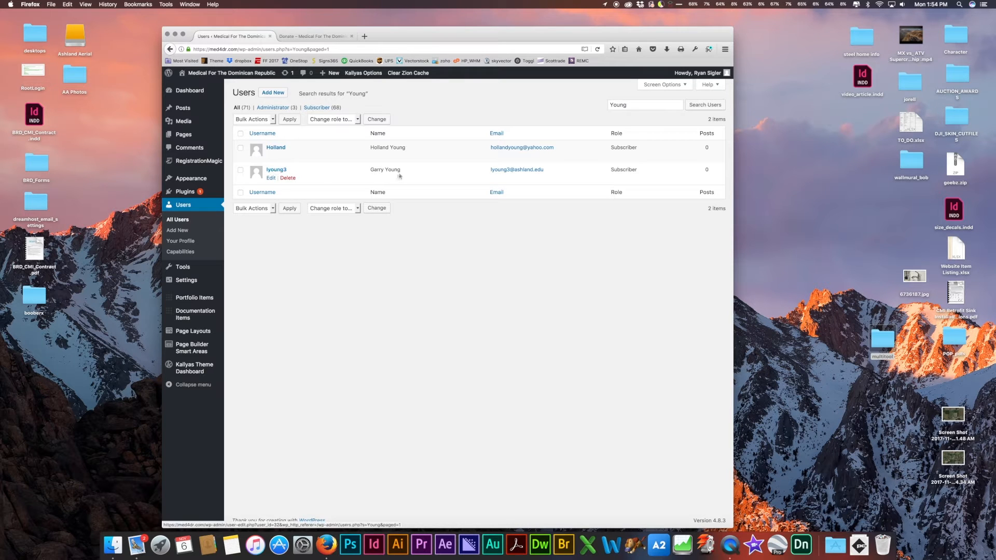
Open the second matching account, set its role to Administrator and update the user.
{"action": "left_click", "coordinate": [272, 178]}
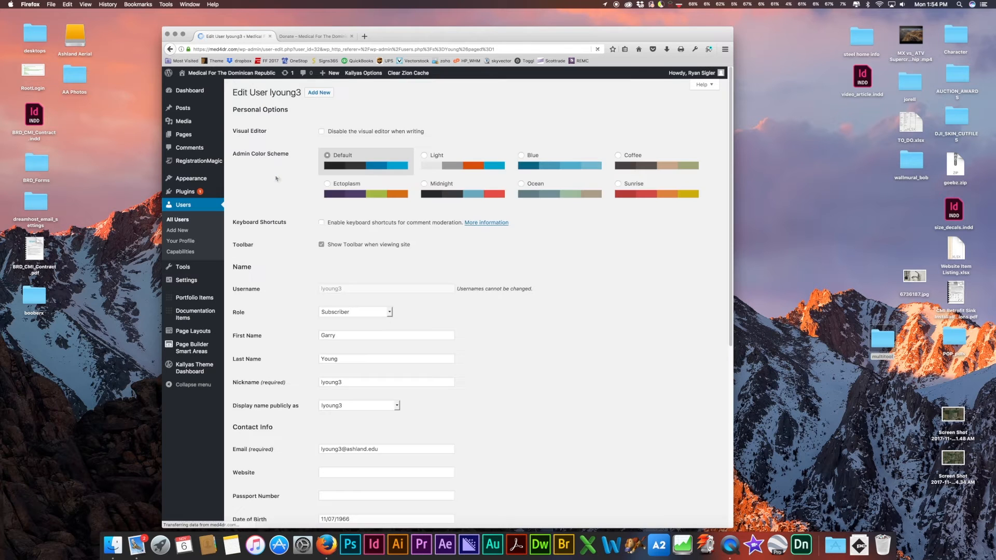
{"action": "scroll", "coordinate": [376, 386], "scroll_direction": "down", "scroll_amount": 3}
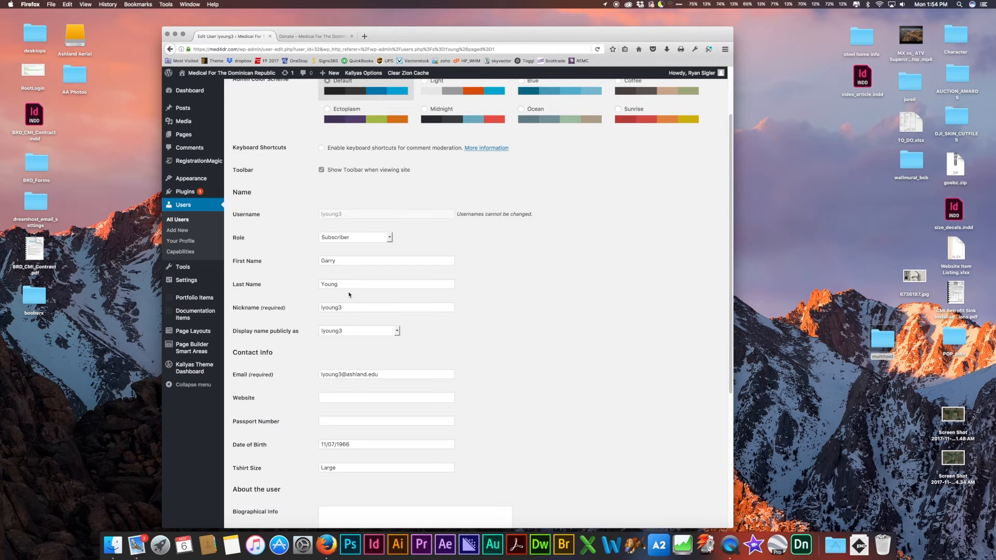
{"action": "left_click", "coordinate": [353, 237]}
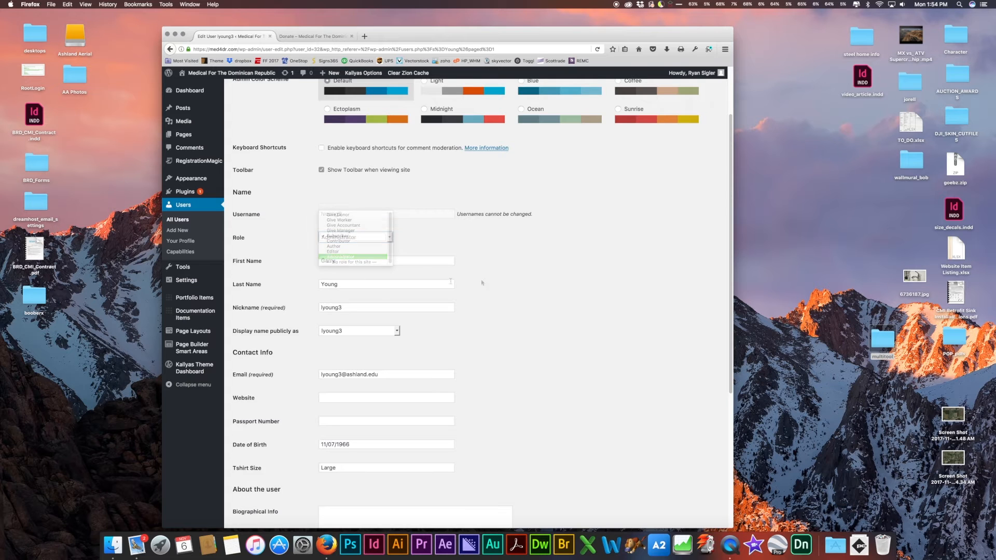
{"action": "left_click", "coordinate": [476, 399]}
{"action": "scroll", "coordinate": [478, 406], "scroll_direction": "down", "scroll_amount": 5}
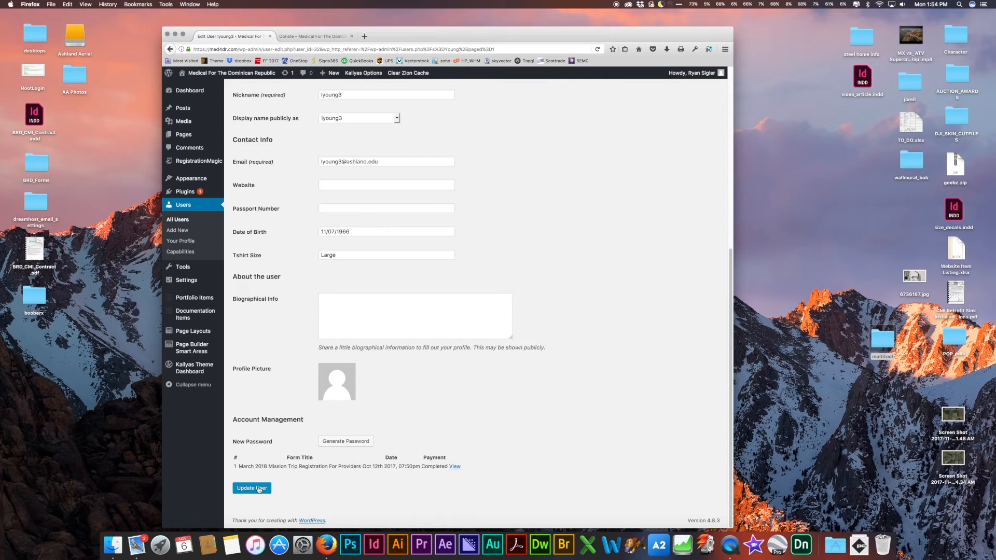
{"action": "left_click", "coordinate": [260, 489]}
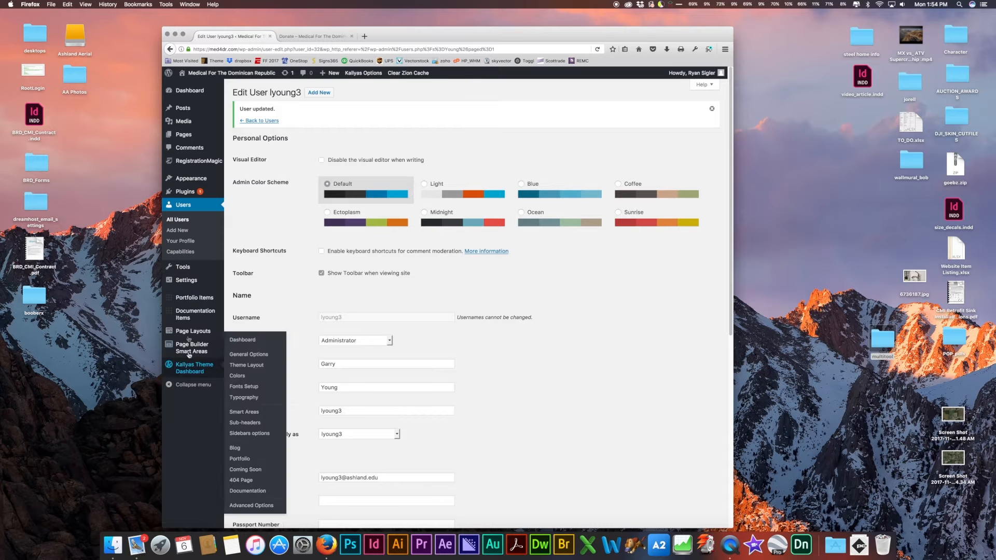
Open the site's general settings and replace the admin email address with the organisation's info address.
{"action": "mouse_move", "coordinate": [183, 284]}
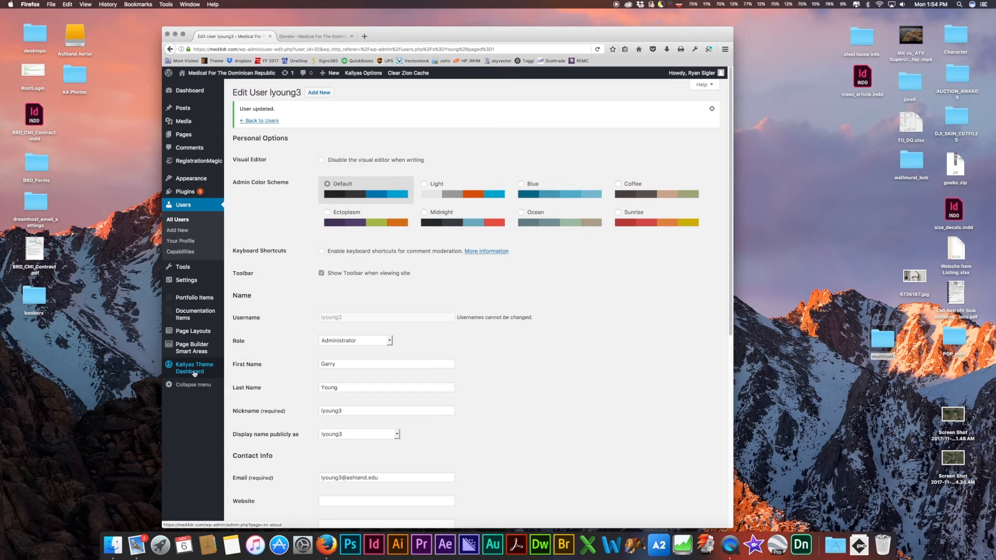
{"action": "mouse_move", "coordinate": [194, 373]}
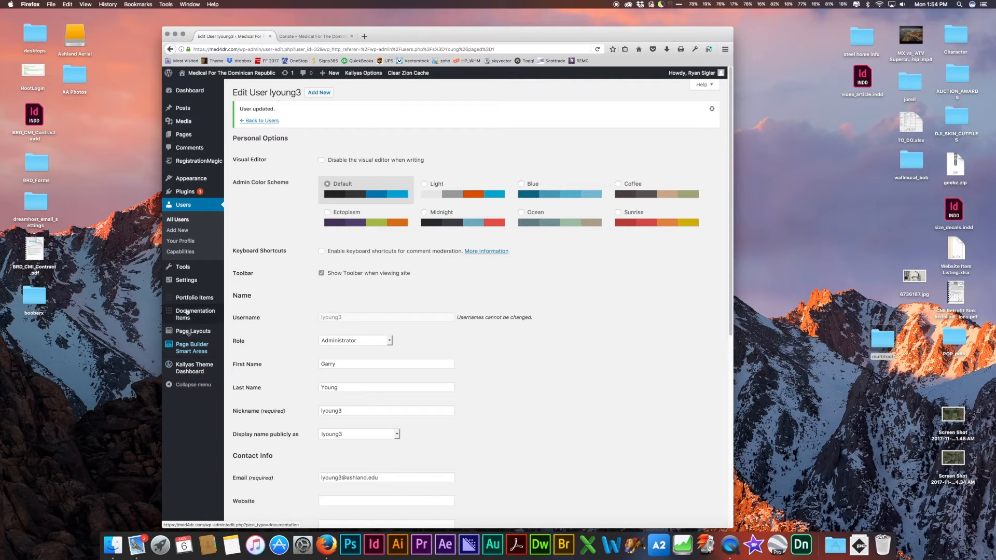
{"action": "mouse_move", "coordinate": [191, 347]}
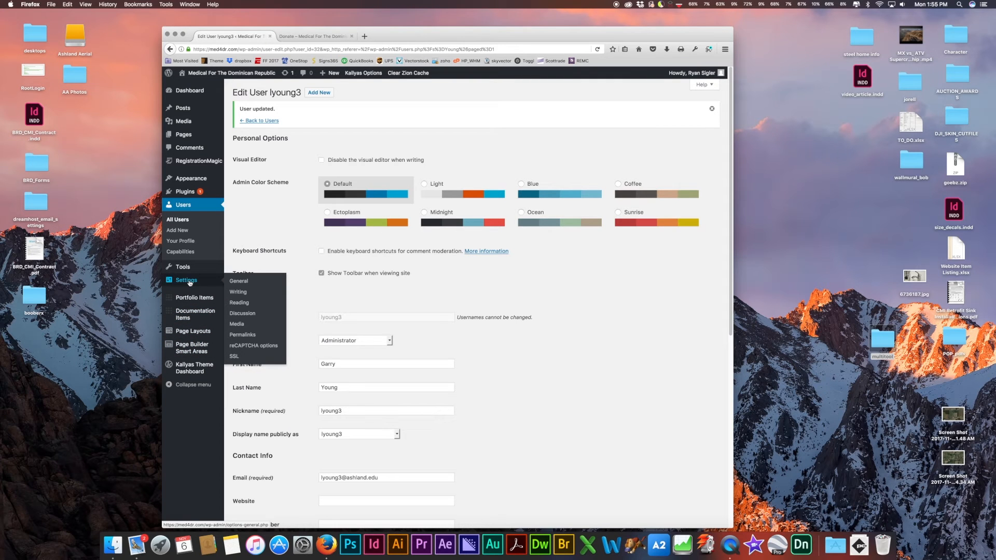
{"action": "left_click", "coordinate": [189, 282]}
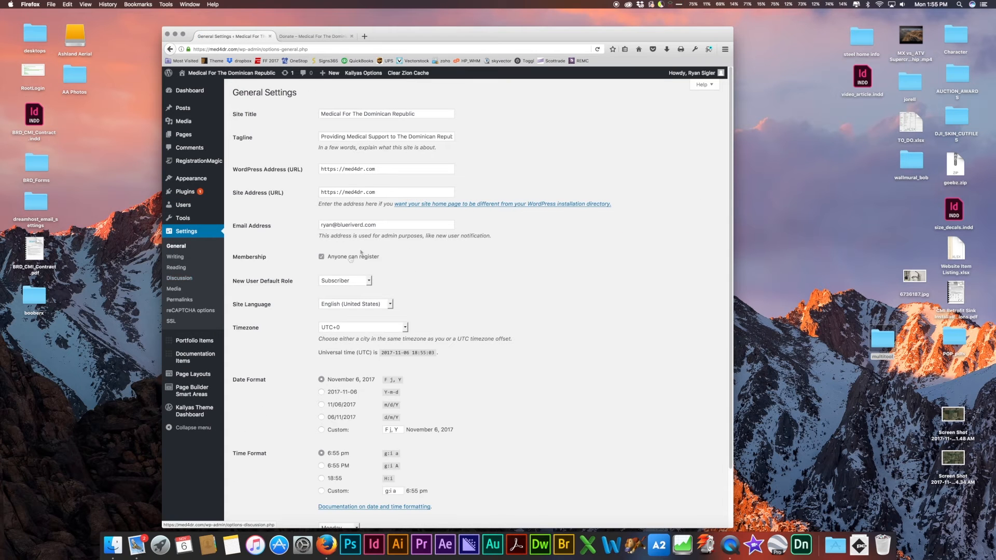
{"action": "triple_click", "coordinate": [396, 223]}
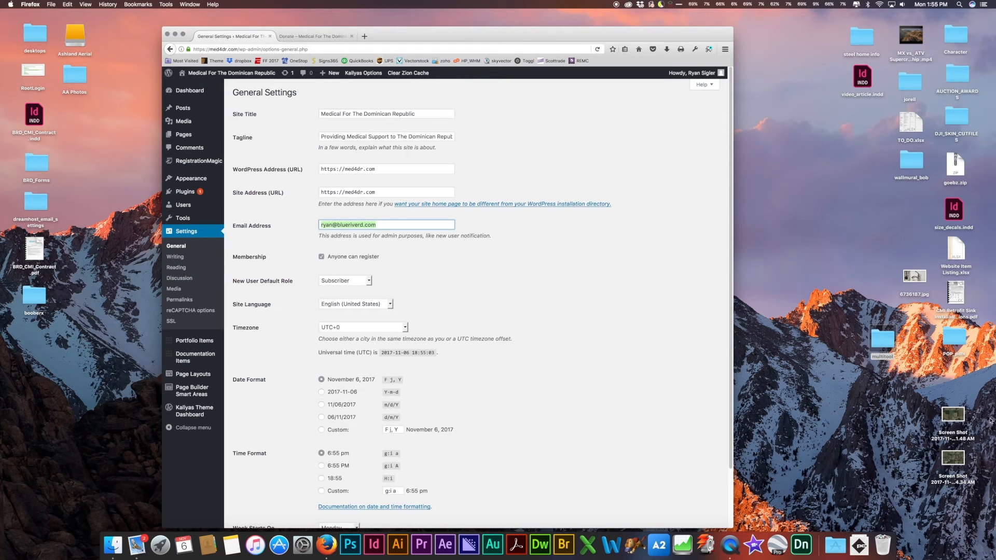
{"action": "type", "text": "info"}
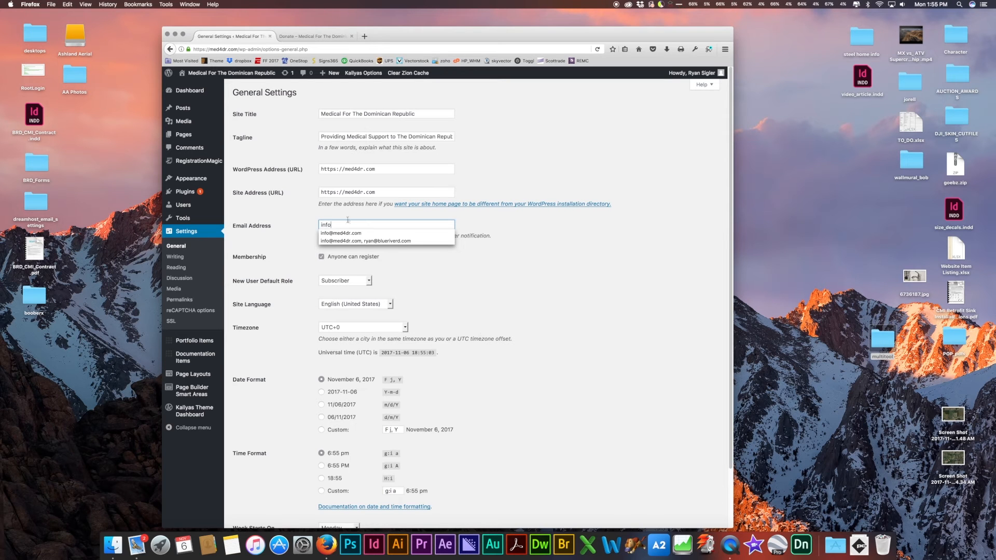
{"action": "left_click", "coordinate": [341, 234]}
{"action": "left_click", "coordinate": [496, 286]}
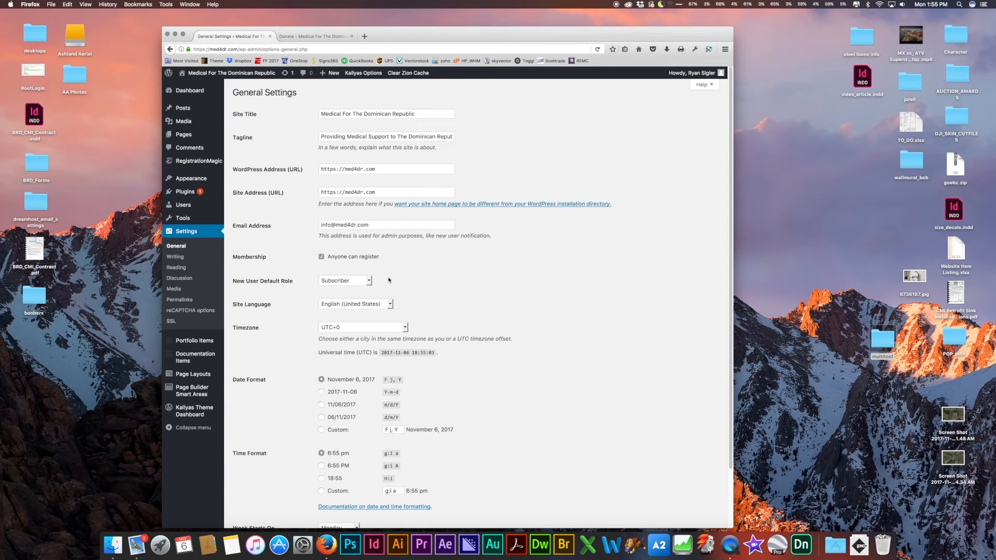
Try to set two comma-separated admin email addresses in the general settings and save the changes.
{"action": "left_click", "coordinate": [391, 227]}
{"action": "left_click", "coordinate": [381, 224]}
{"action": "left_click", "coordinate": [451, 282]}
{"action": "left_click", "coordinate": [373, 224]}
{"action": "left_click", "coordinate": [373, 226]}
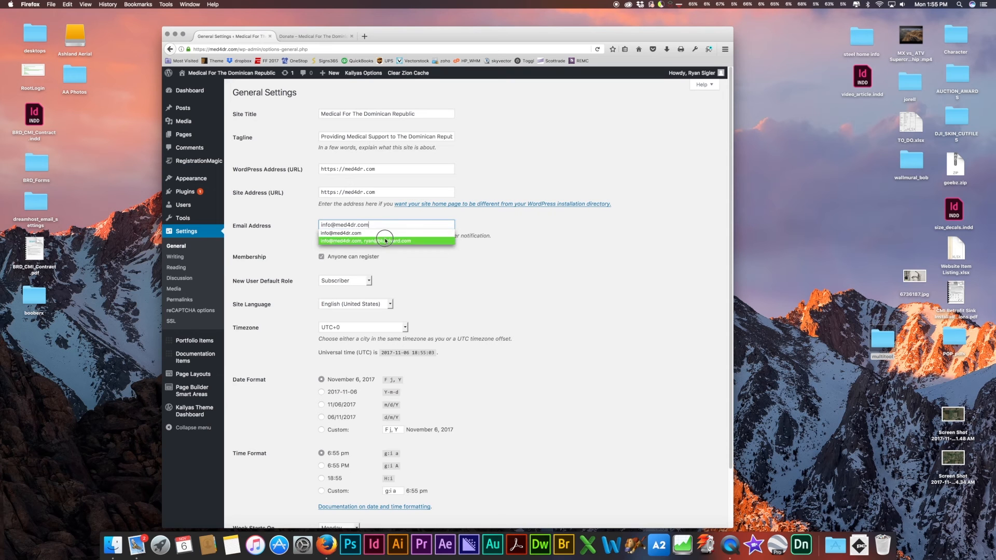
{"action": "left_click", "coordinate": [385, 241]}
{"action": "left_click", "coordinate": [456, 283]}
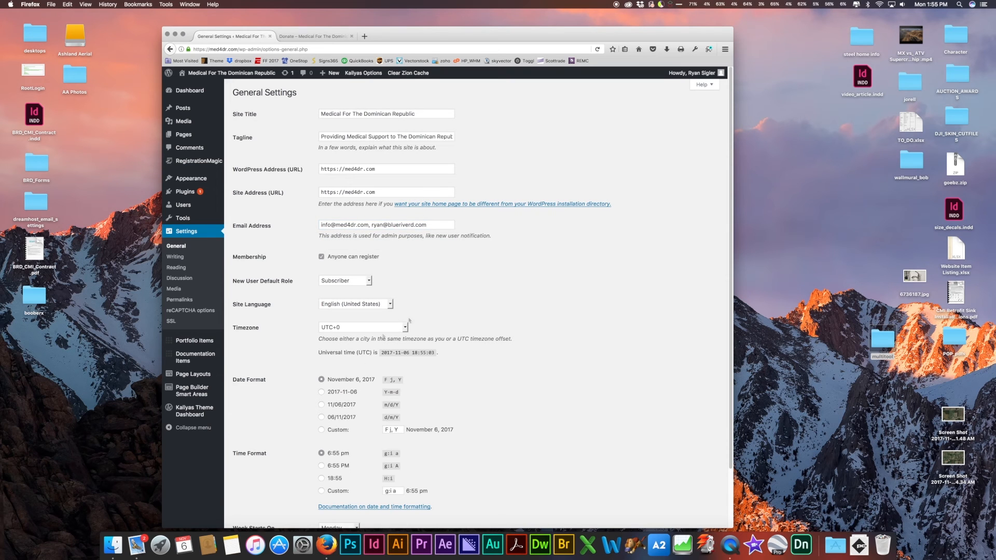
{"action": "scroll", "coordinate": [378, 358], "scroll_direction": "down", "scroll_amount": 2}
{"action": "left_click", "coordinate": [257, 488]}
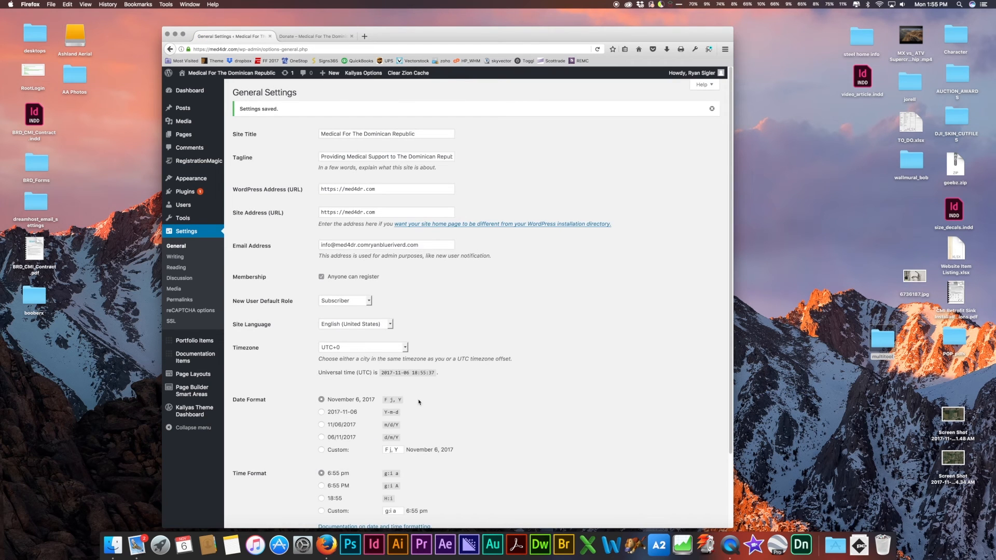
Remove the second address from the admin email field, leaving only the organisation's info address, and save the settings.
{"action": "left_click_drag", "start_coordinate": [419, 245], "coordinate": [369, 245]}
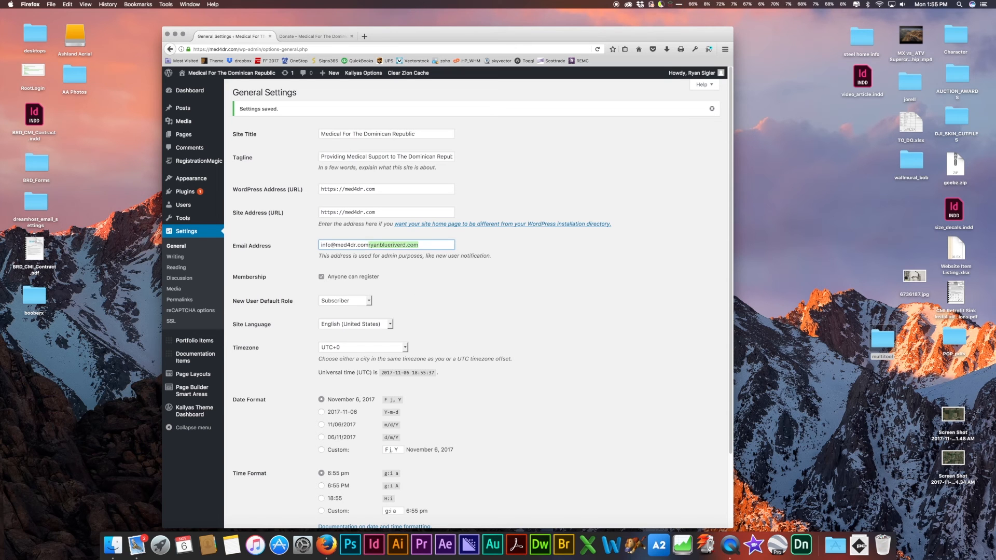
{"action": "type", "text": "\\"}
{"action": "key", "text": "BackSpace"}
{"action": "double_click", "coordinate": [450, 337]}
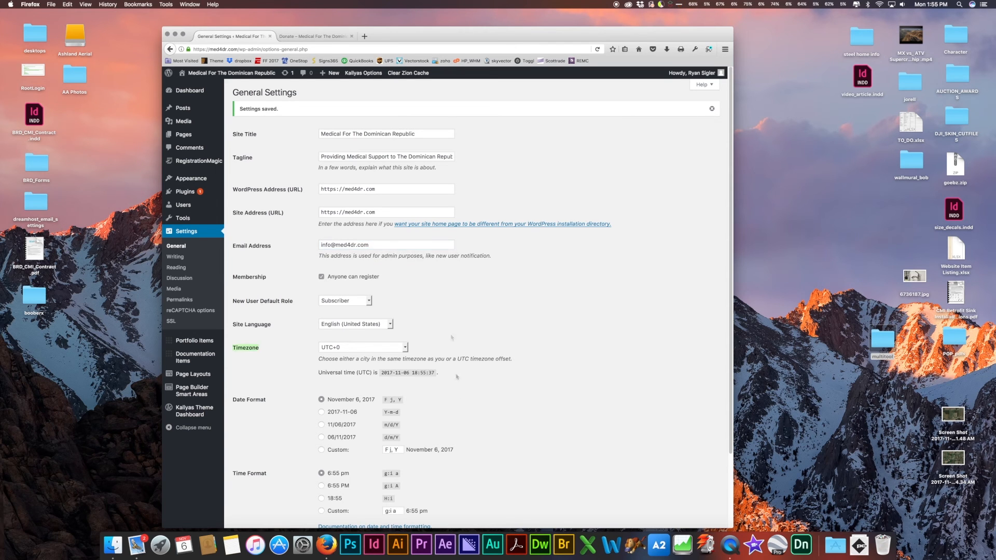
{"action": "scroll", "coordinate": [452, 339], "scroll_direction": "down", "scroll_amount": 3}
{"action": "left_click", "coordinate": [259, 489]}
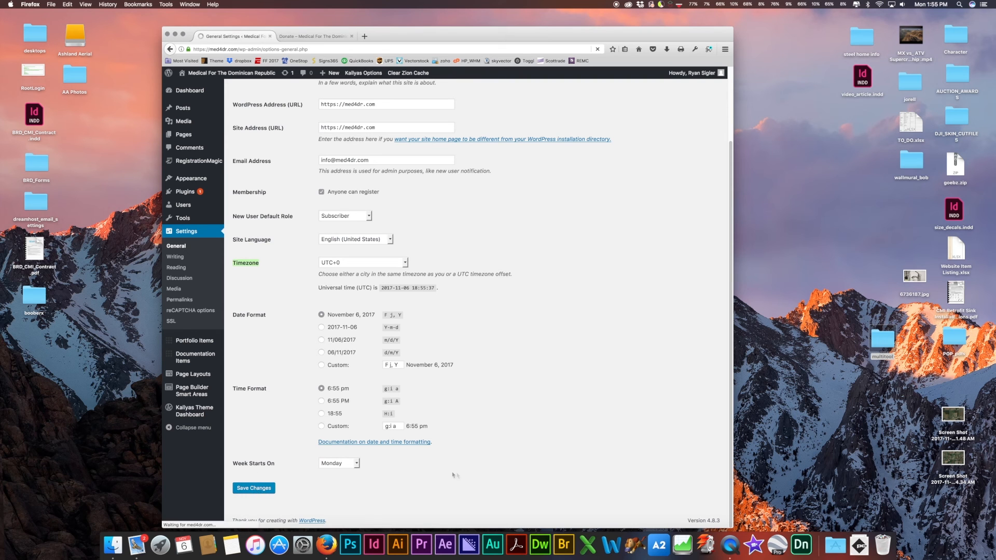